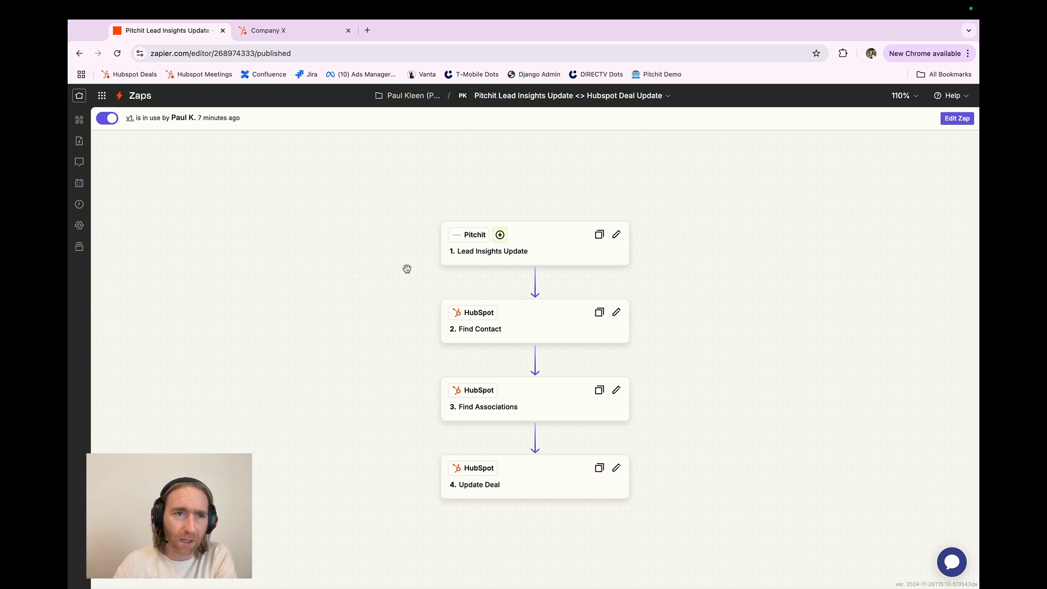
- Open the Zap for editing and show the setup of the Pitchit Lead Insights Update trigger
click(506, 254)
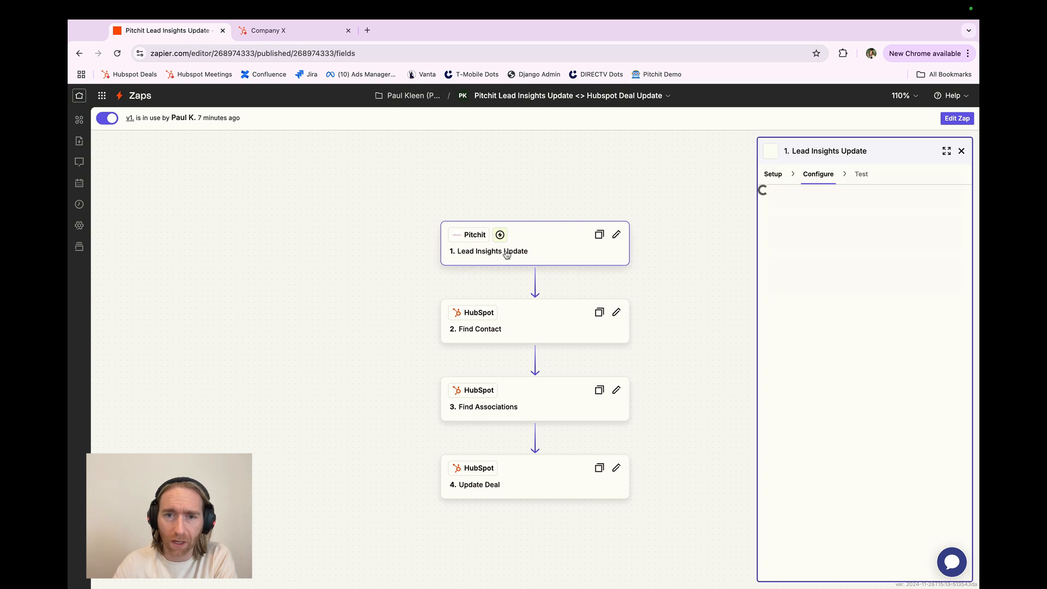
click(777, 178)
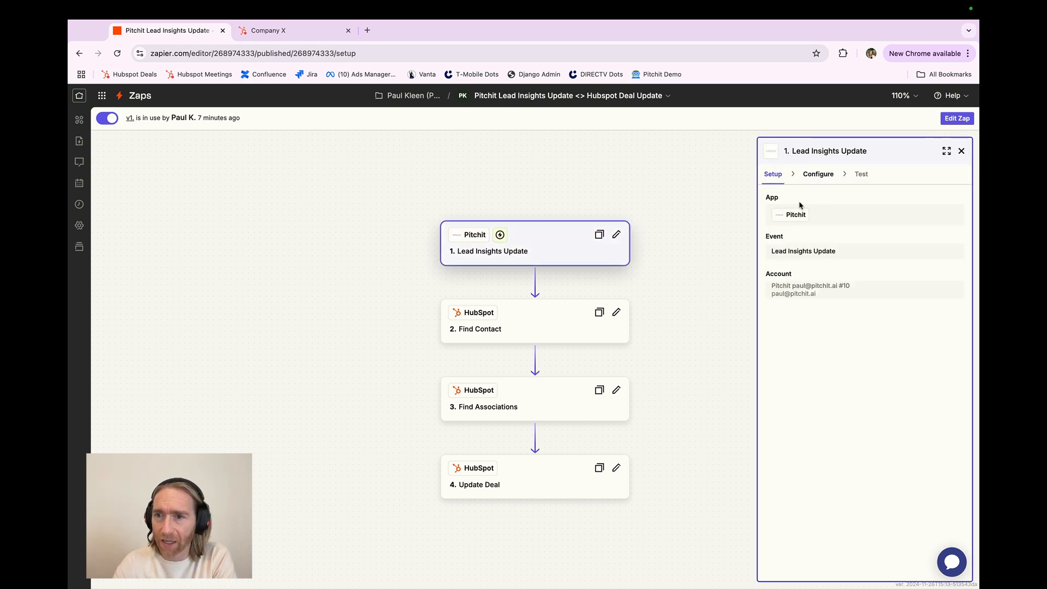
click(957, 118)
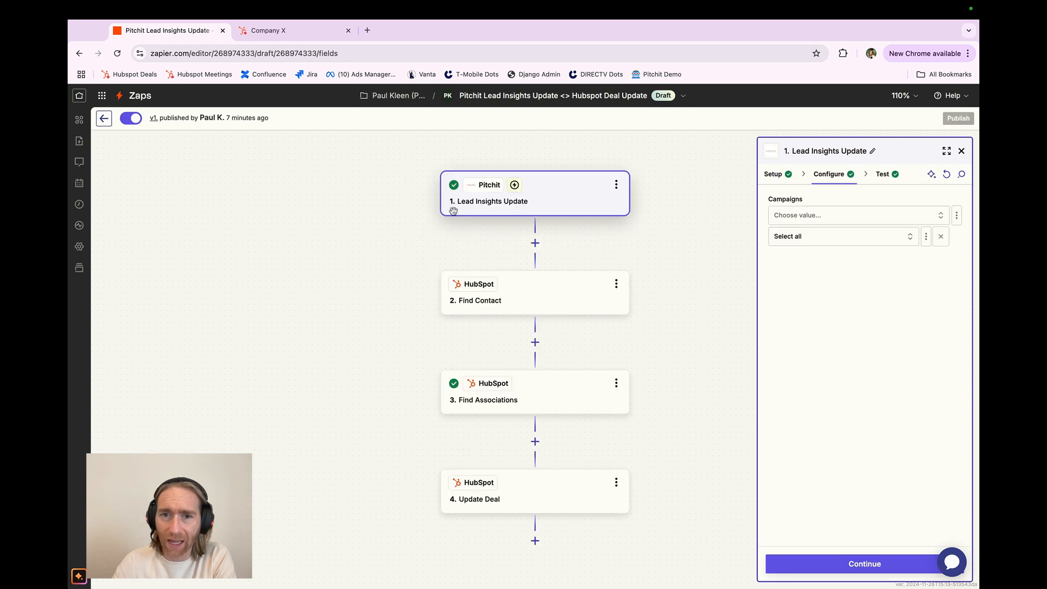
click(783, 178)
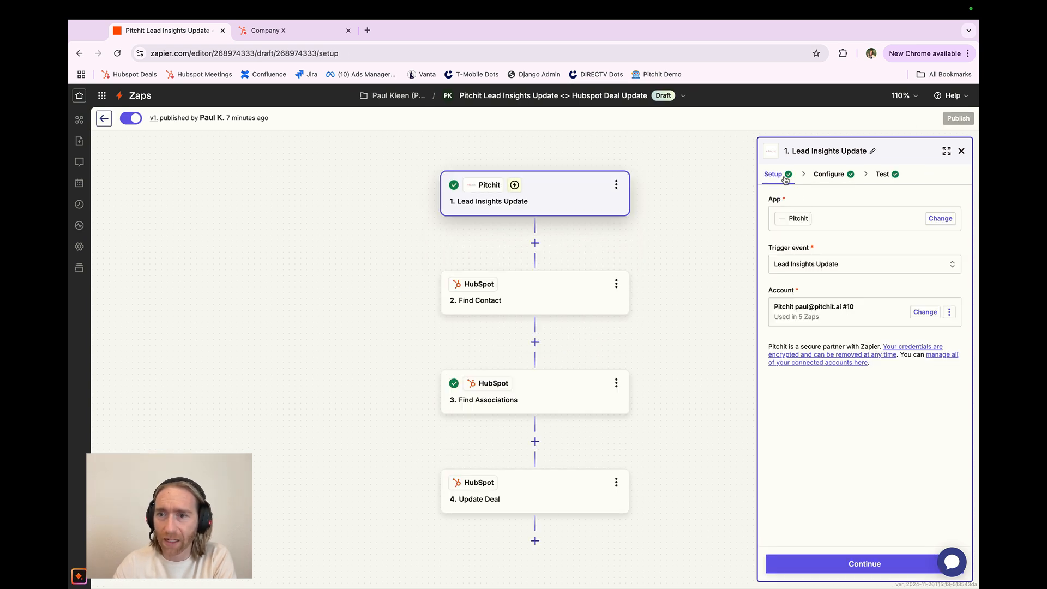
- Search the app picker for pitchit, view its available versions, and close the picker without changing the app
click(869, 225)
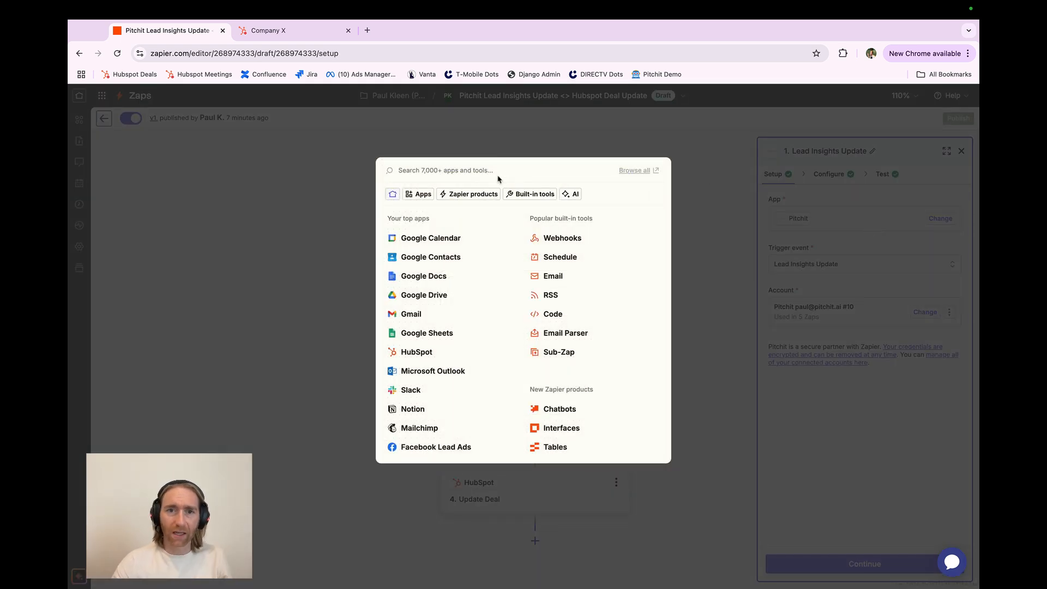
text(pi)
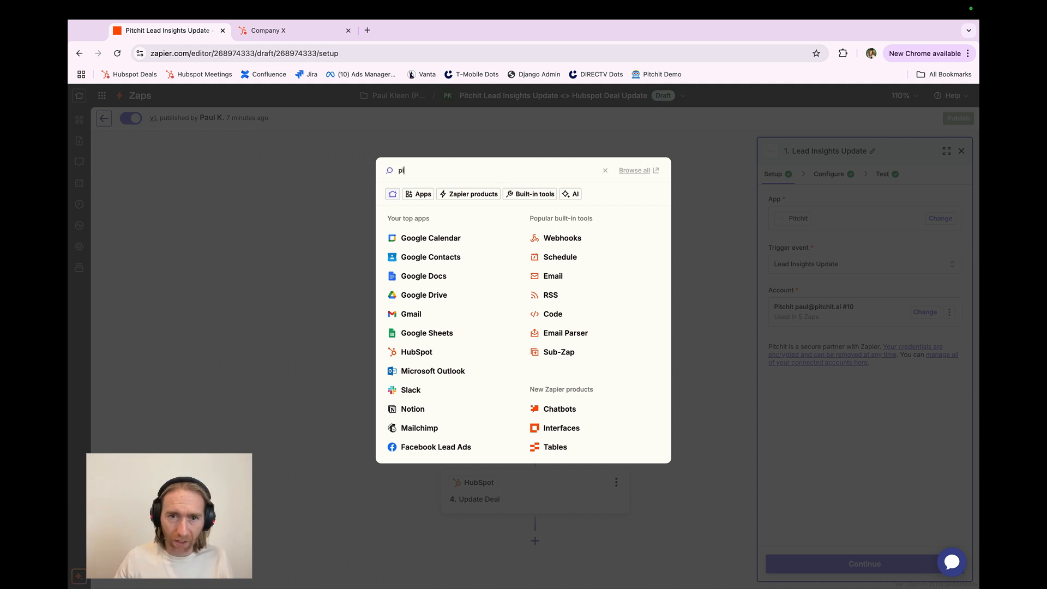
text(tchit)
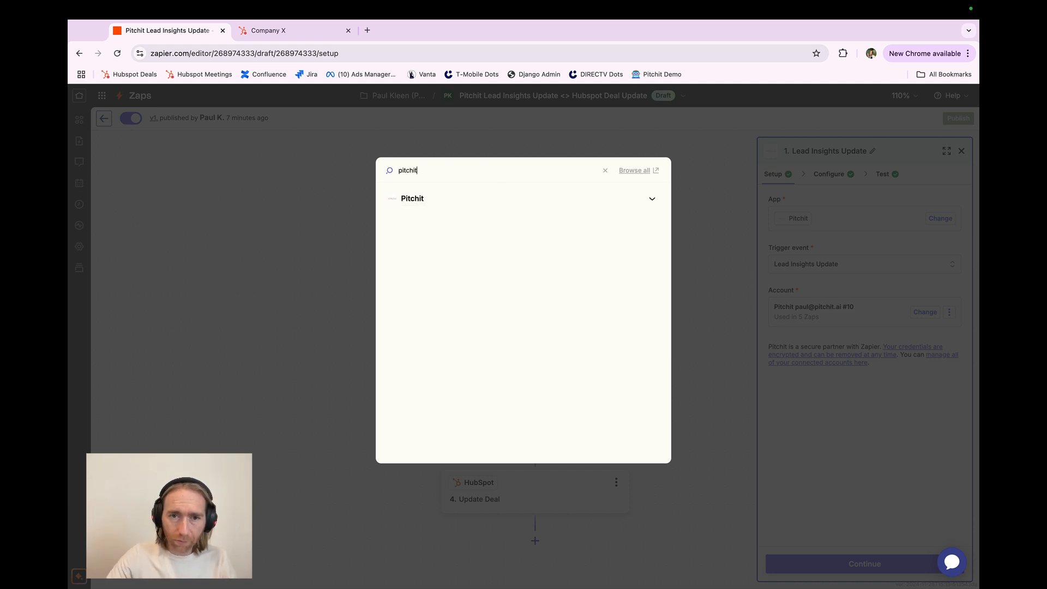
click(652, 199)
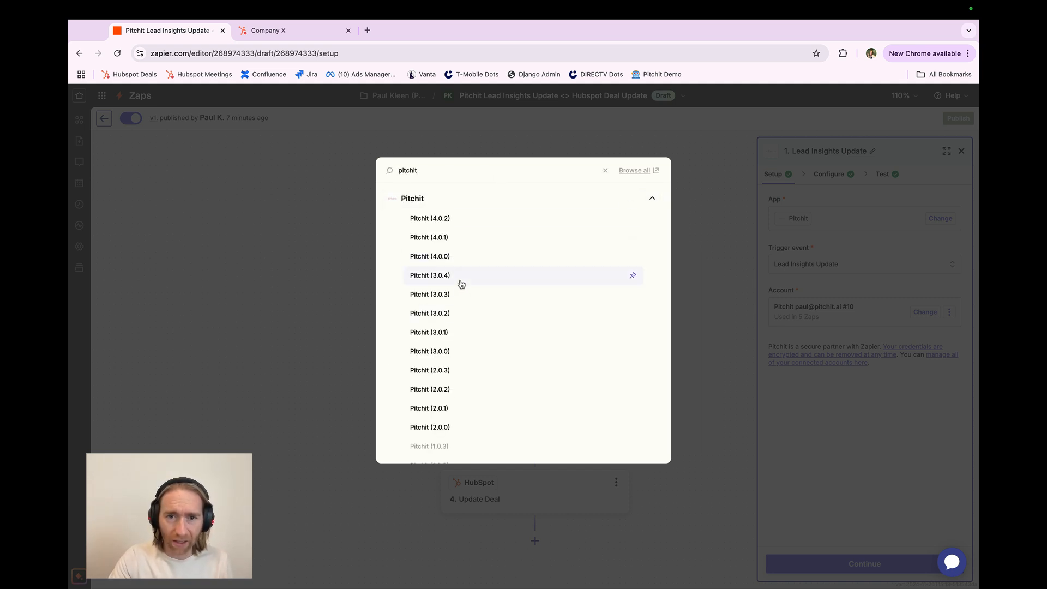
click(718, 291)
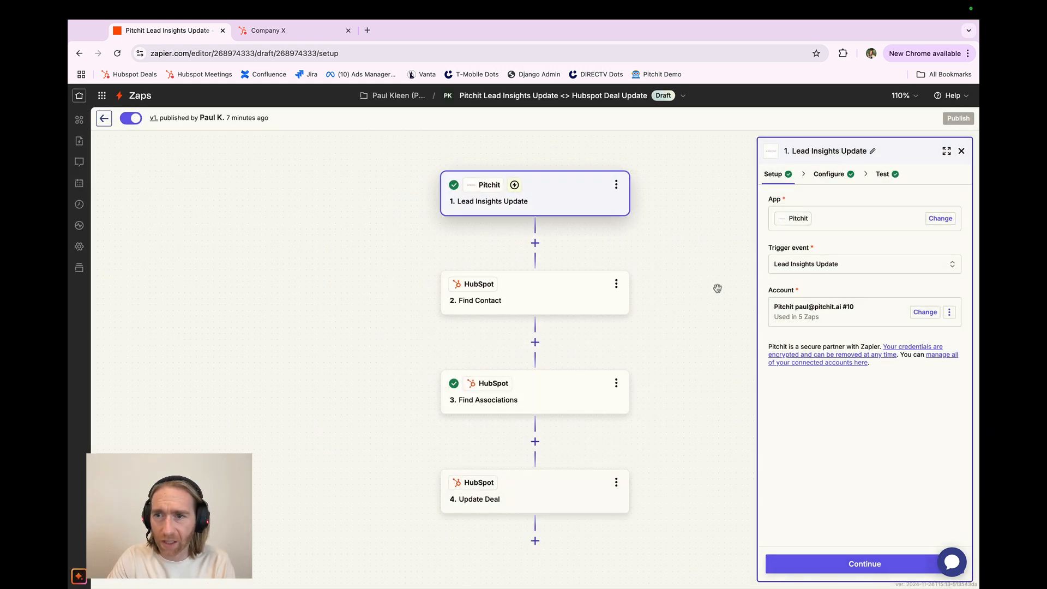
- Review the available Pitchit trigger events, keep Lead Insights Update, and continue to the trigger's configuration
click(813, 264)
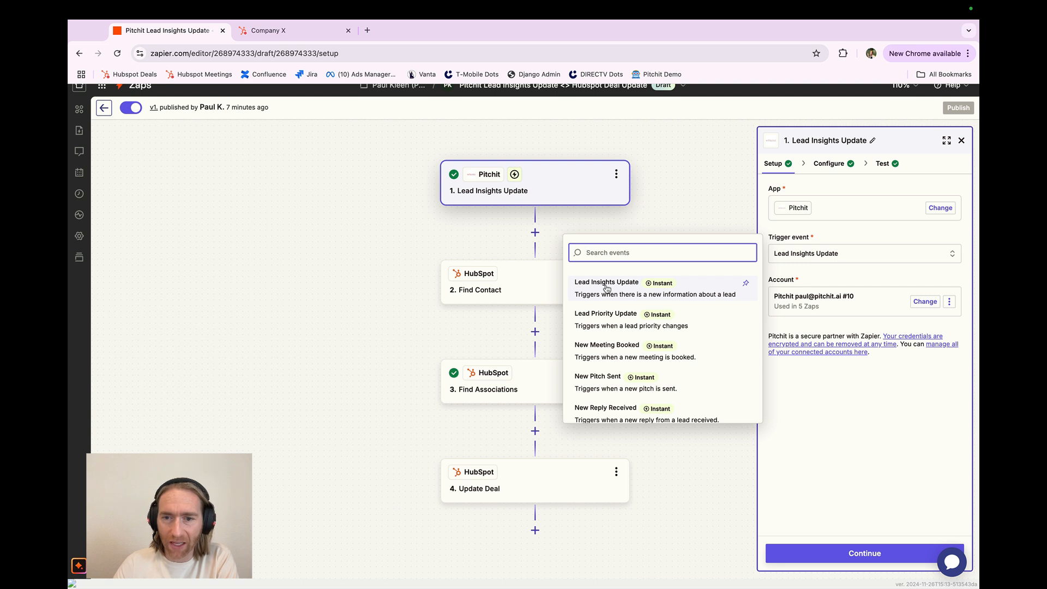
scroll(605, 355, down, 1)
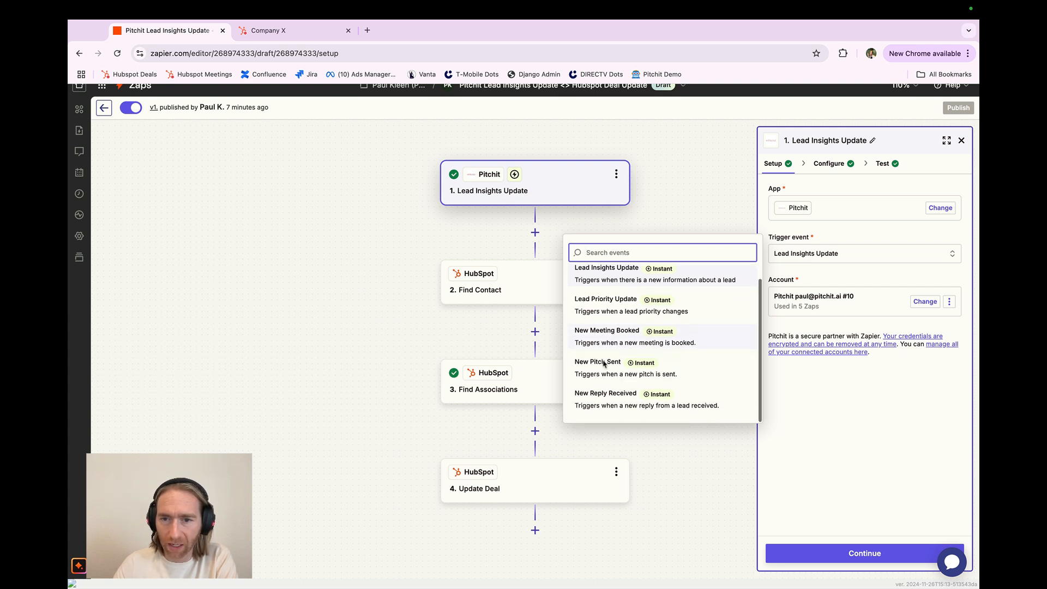
scroll(629, 336, up, 1)
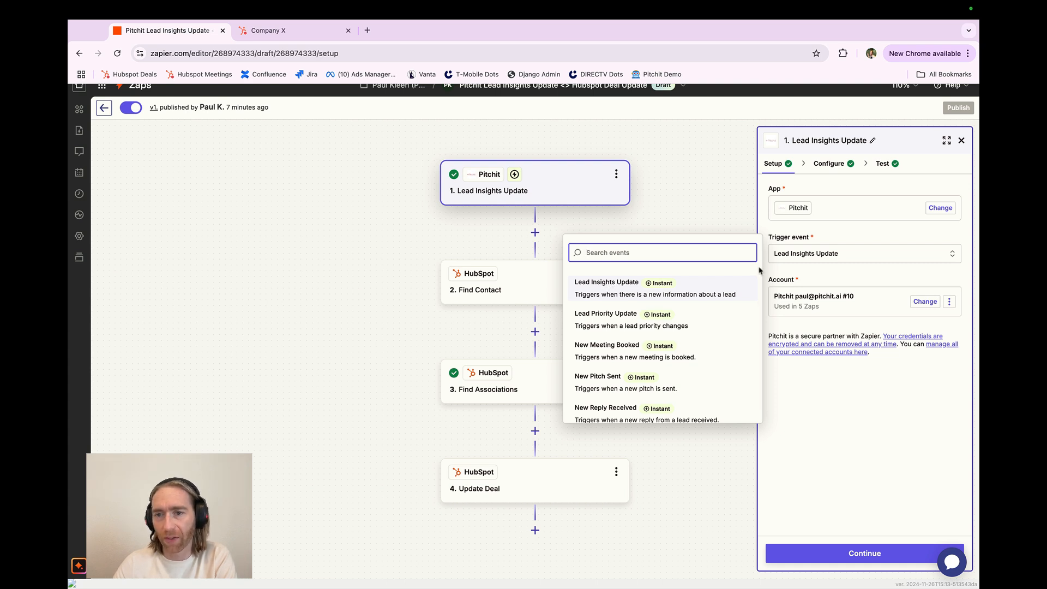
click(782, 276)
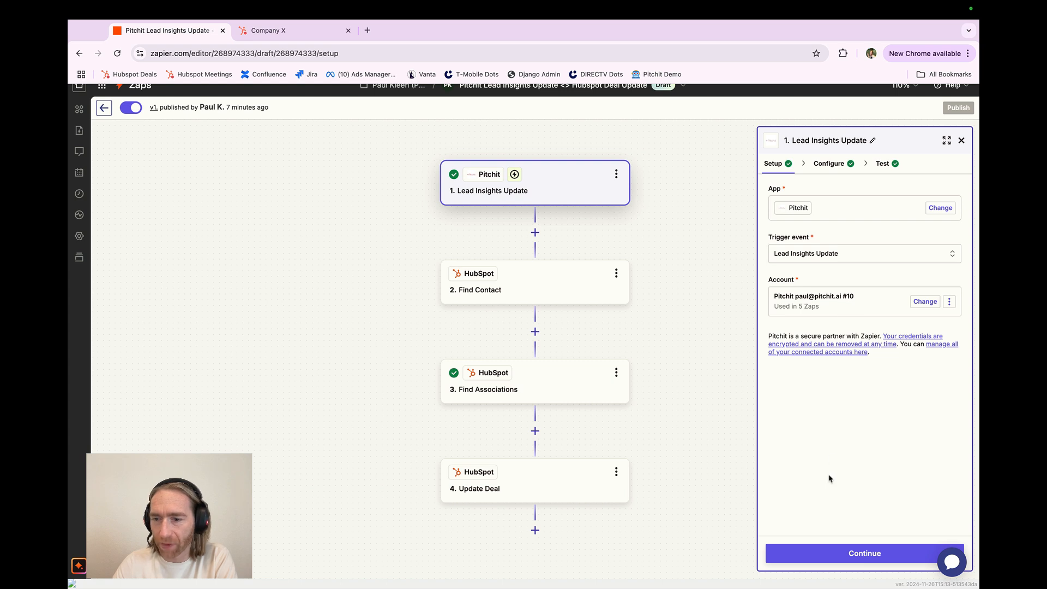
click(834, 553)
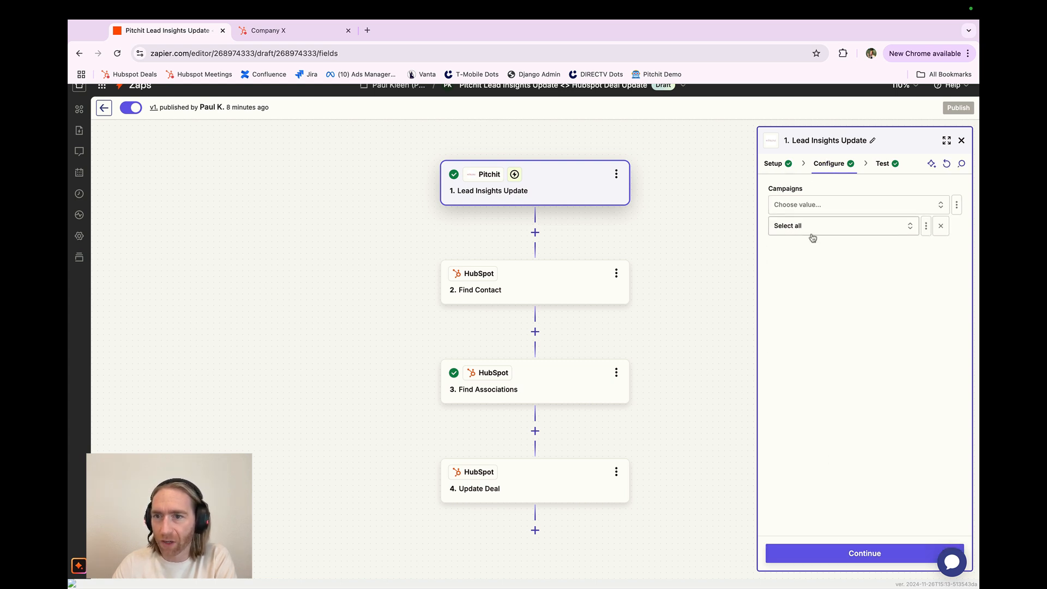
- Review the trigger's campaign choices, keep Select all, and continue with the Lead B test record
click(811, 234)
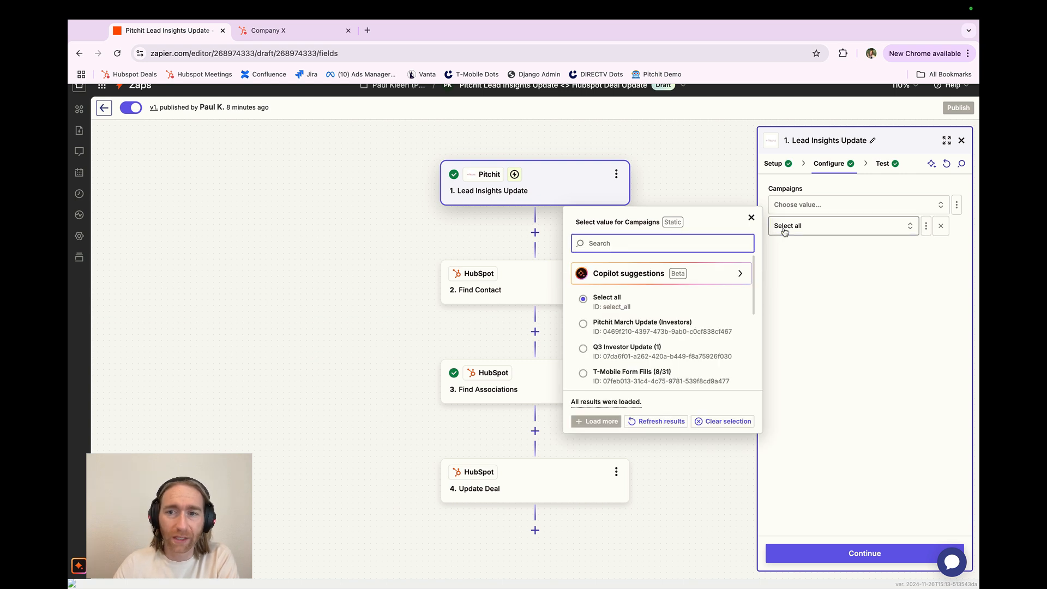
click(793, 260)
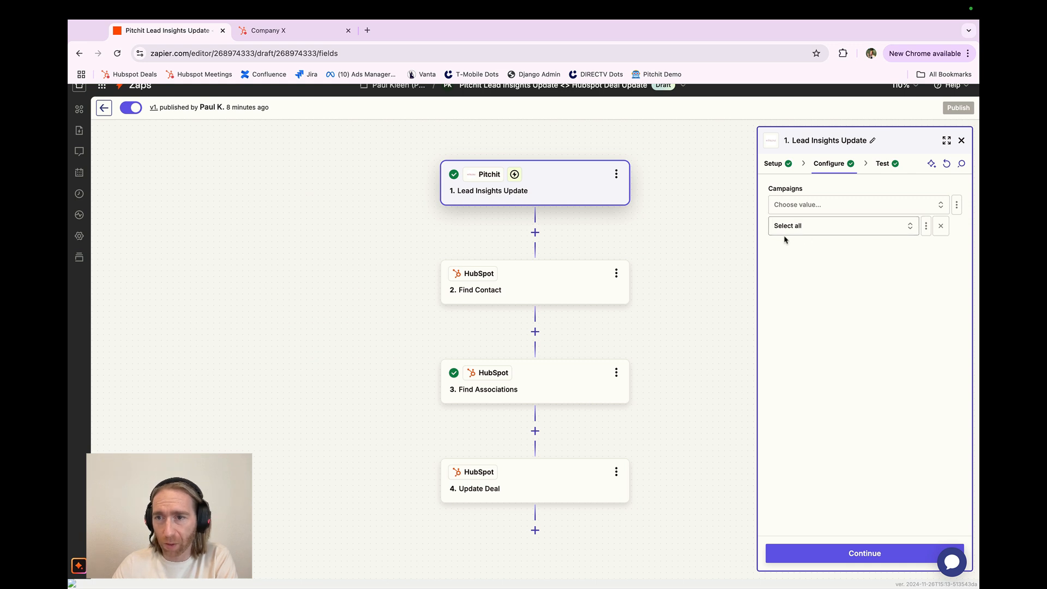
click(807, 227)
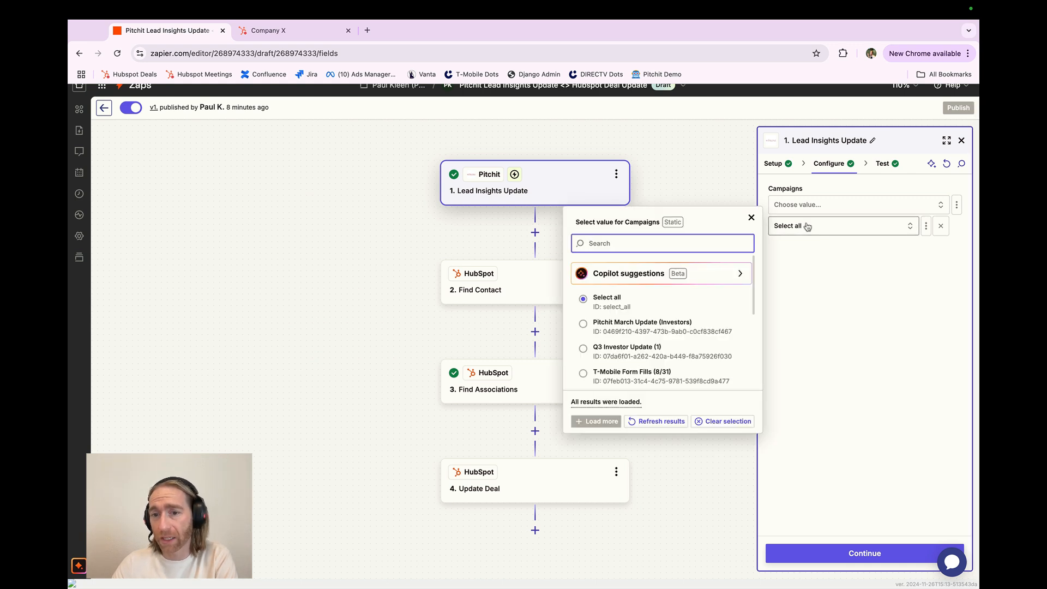
click(807, 226)
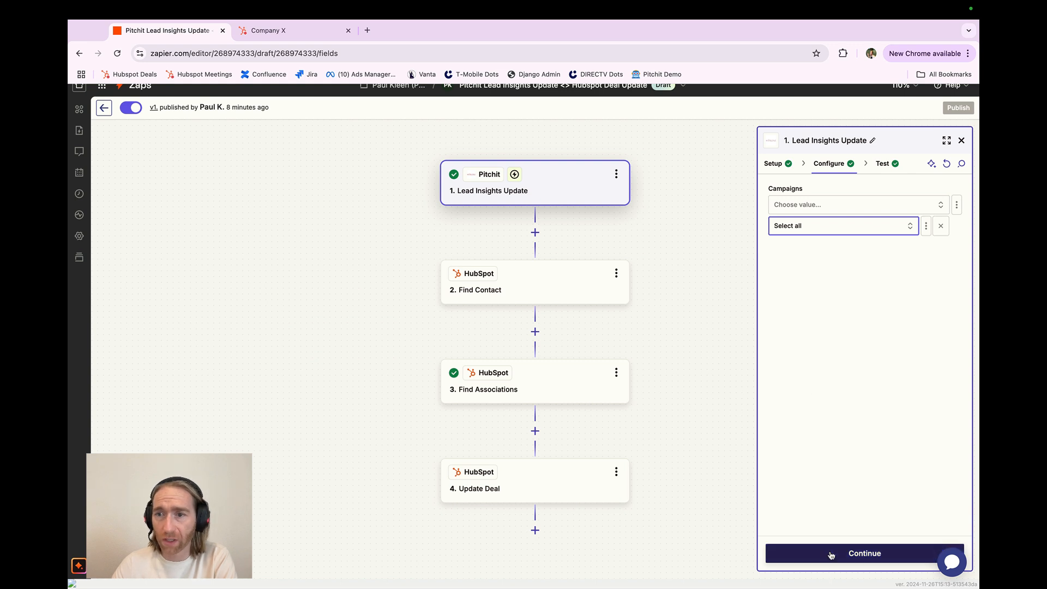
click(787, 228)
click(787, 227)
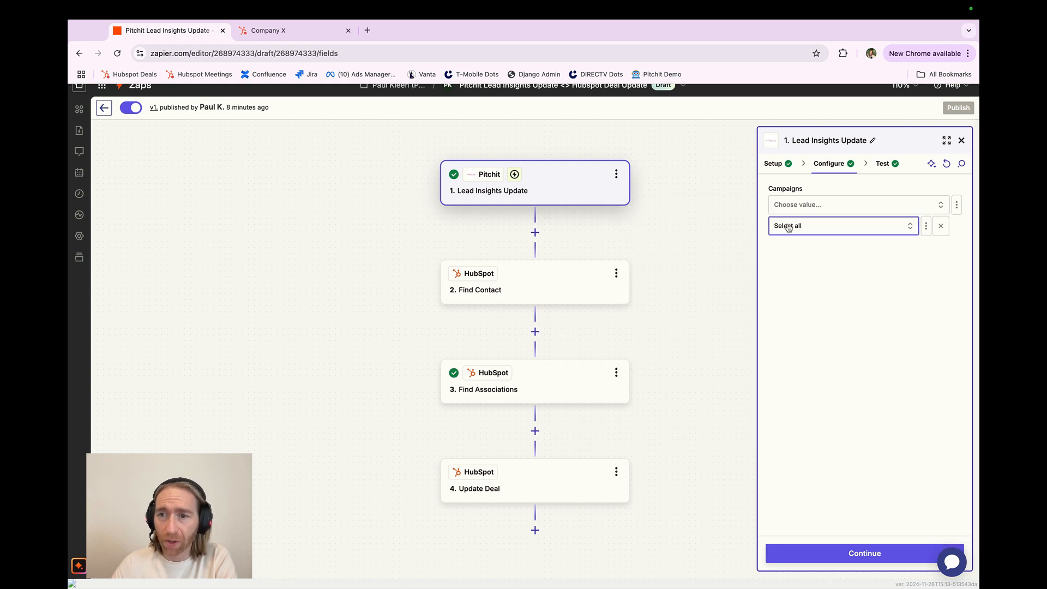
click(788, 227)
scroll(637, 351, down, 5)
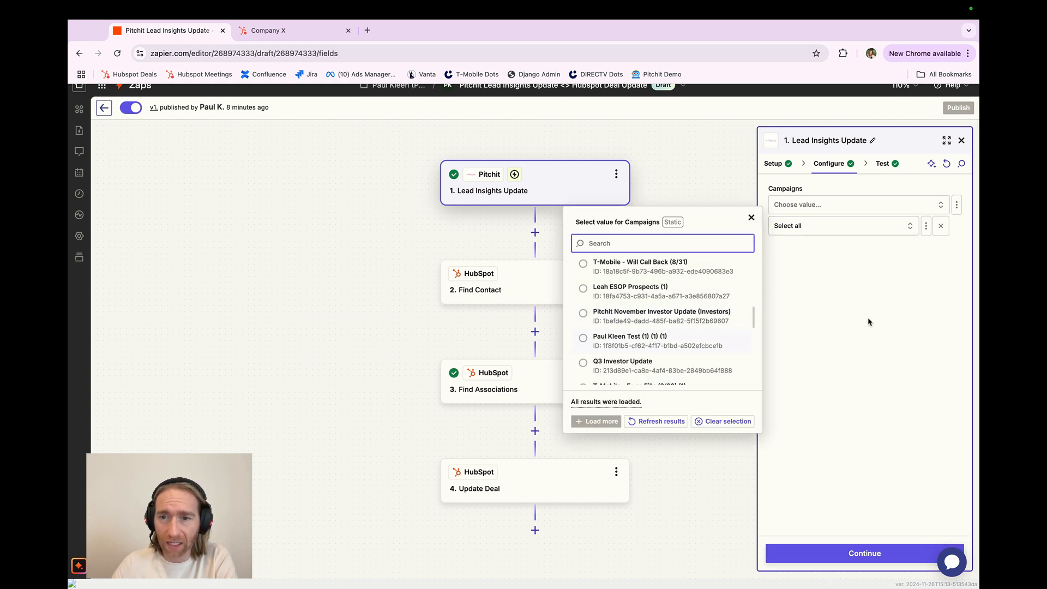
click(886, 322)
click(837, 554)
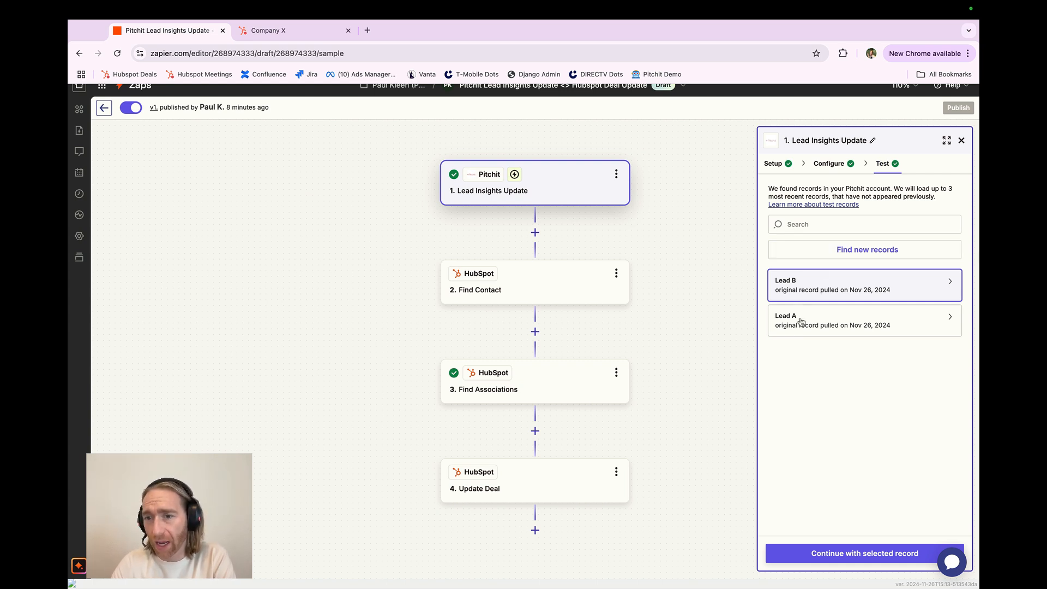
click(825, 552)
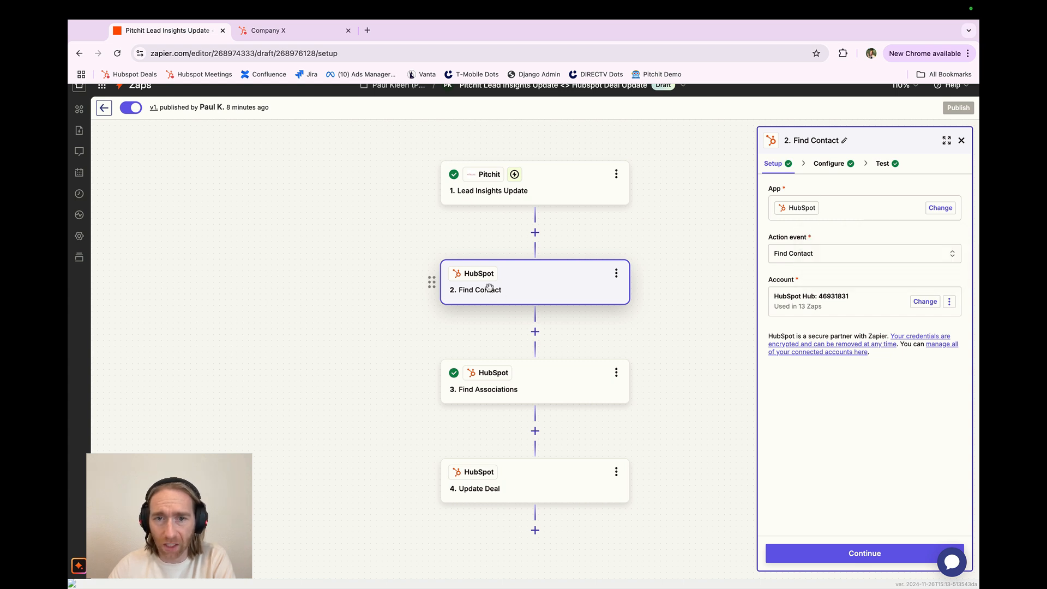
- Review the HubSpot action events for the second step, keep Find Contact, and continue to its configuration
click(799, 254)
click(798, 254)
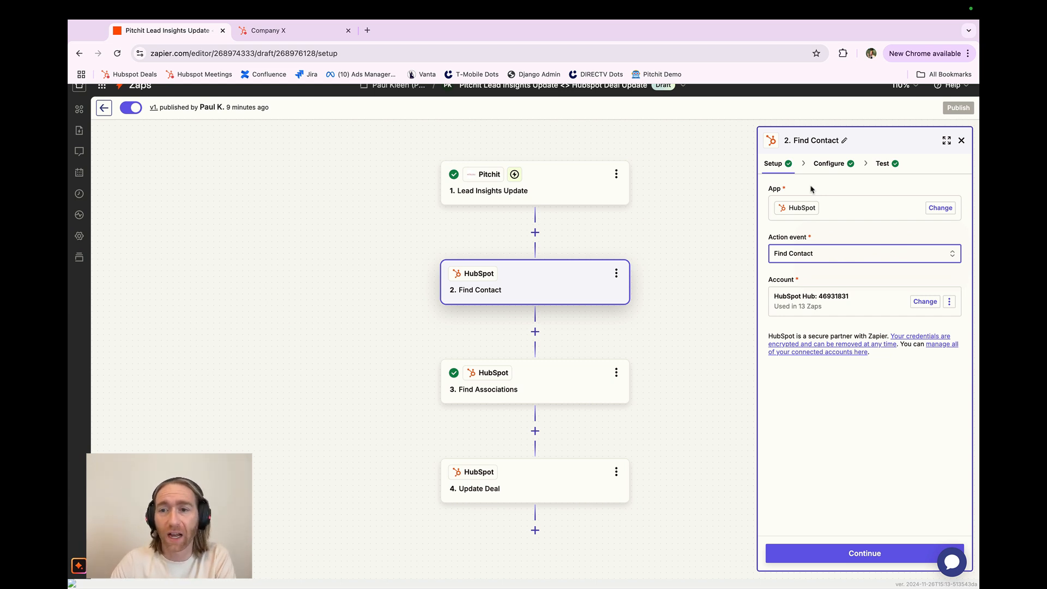
click(790, 258)
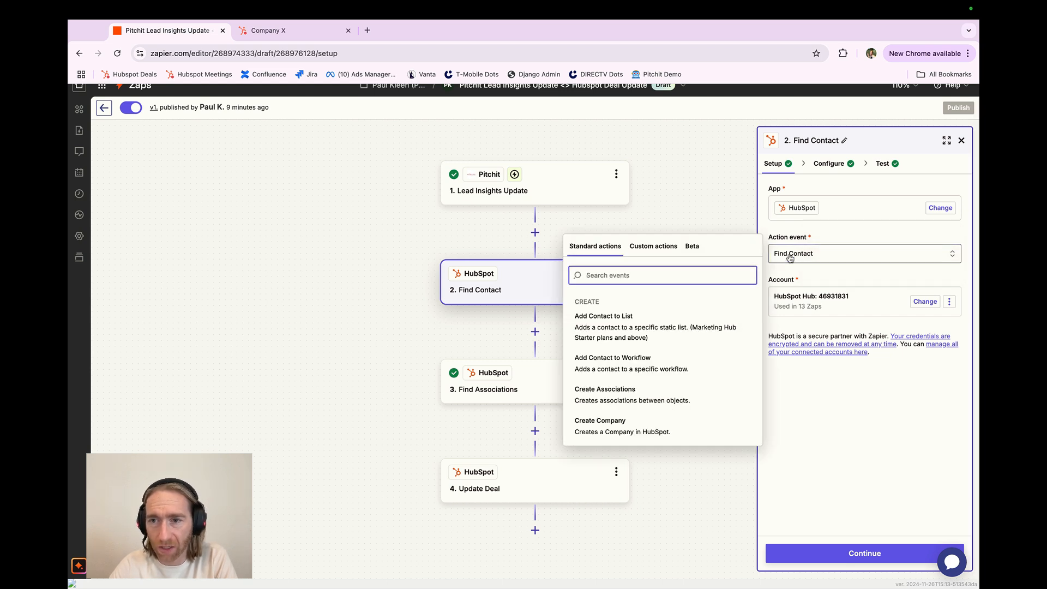
click(791, 258)
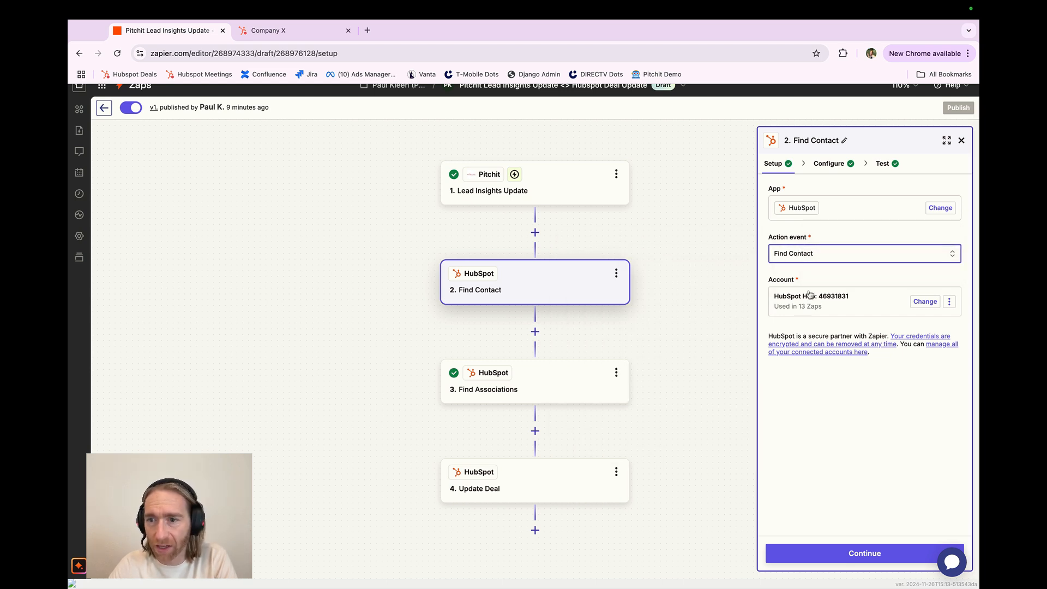
click(834, 552)
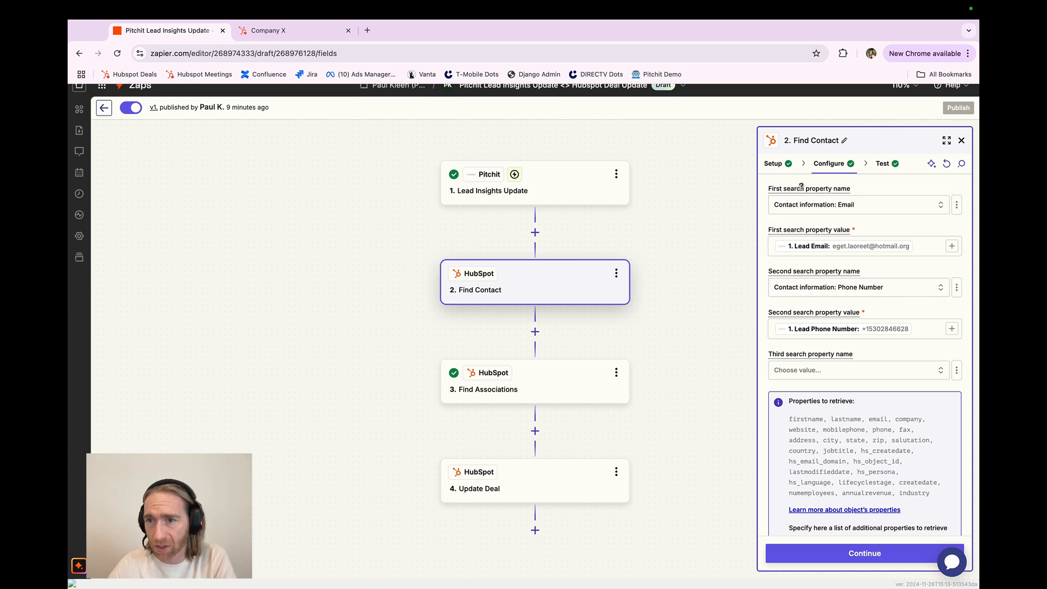
- Search the first search property name options for email and keep Contact information: Email
click(820, 203)
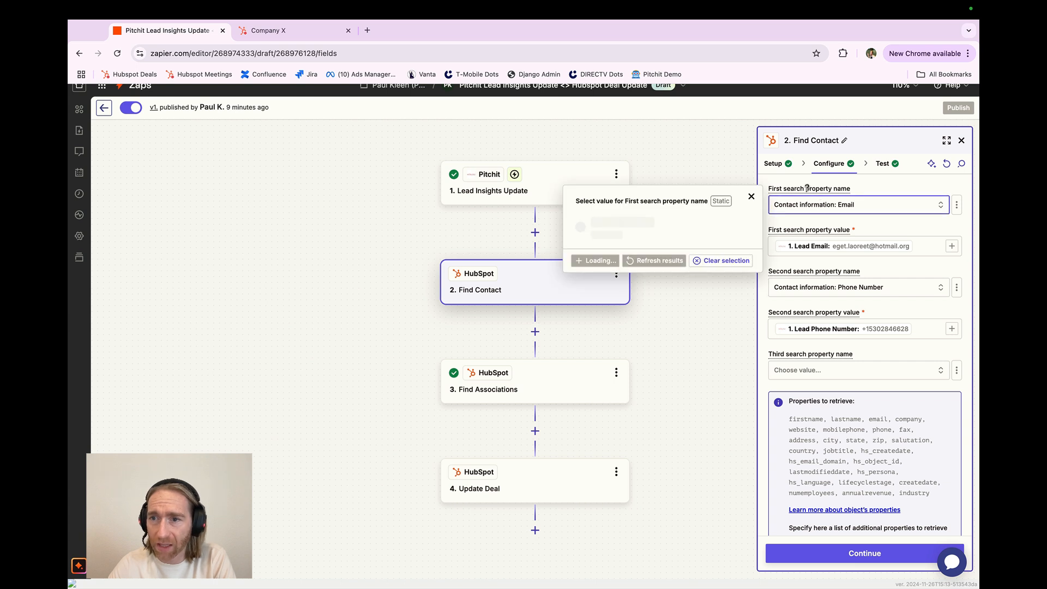
click(862, 190)
click(892, 213)
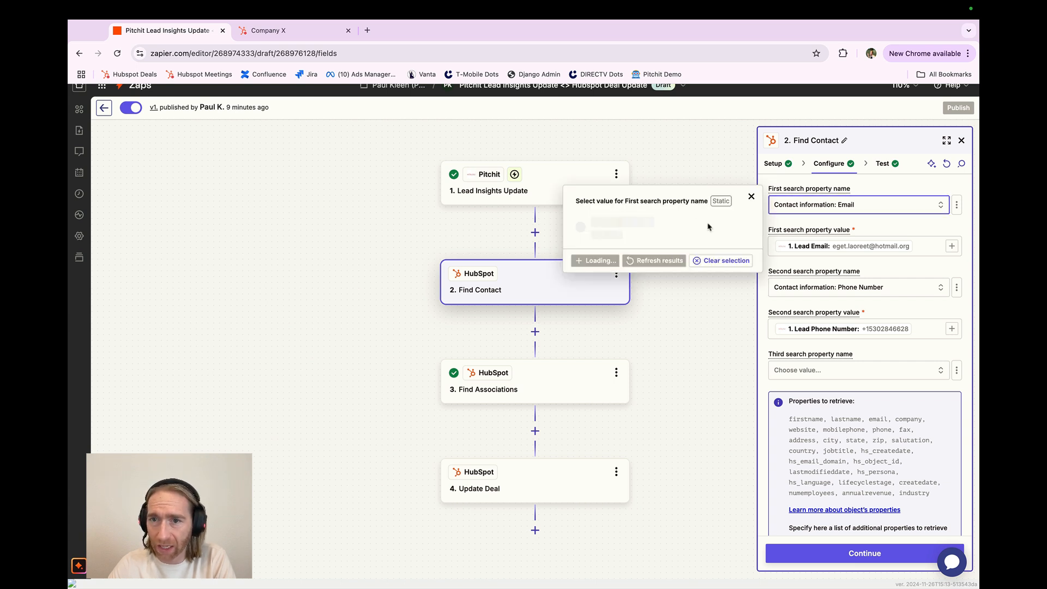
scroll(632, 323, down, 10)
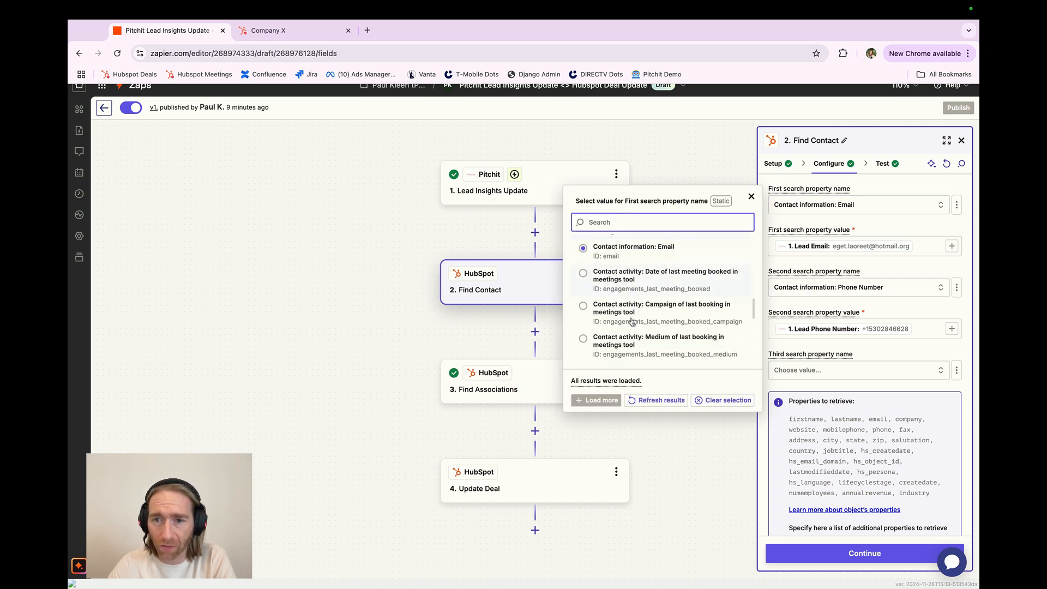
scroll(632, 322, down, 2)
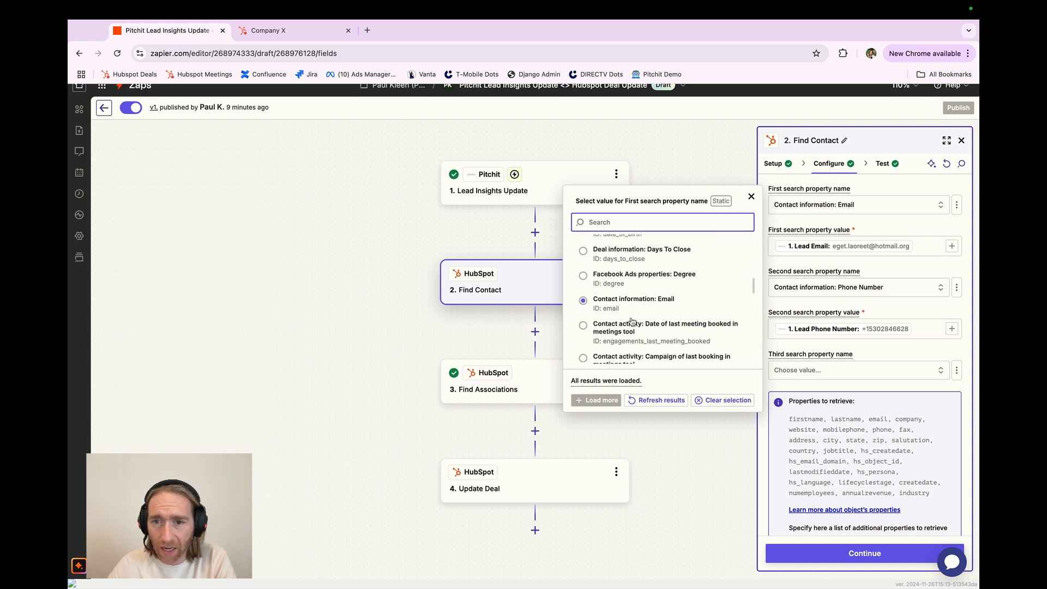
text(email)
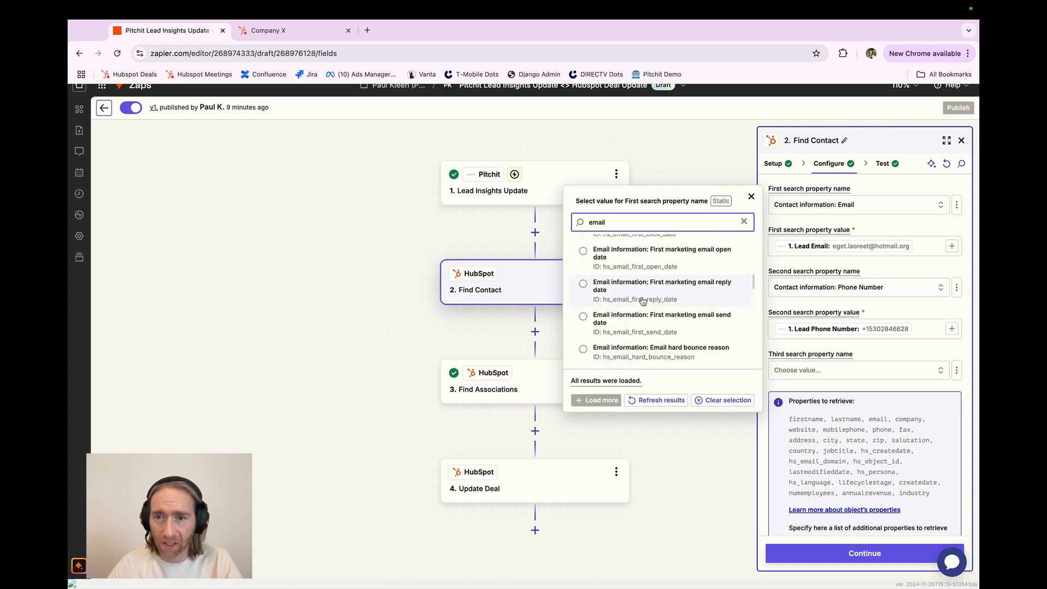
scroll(643, 301, up, 7)
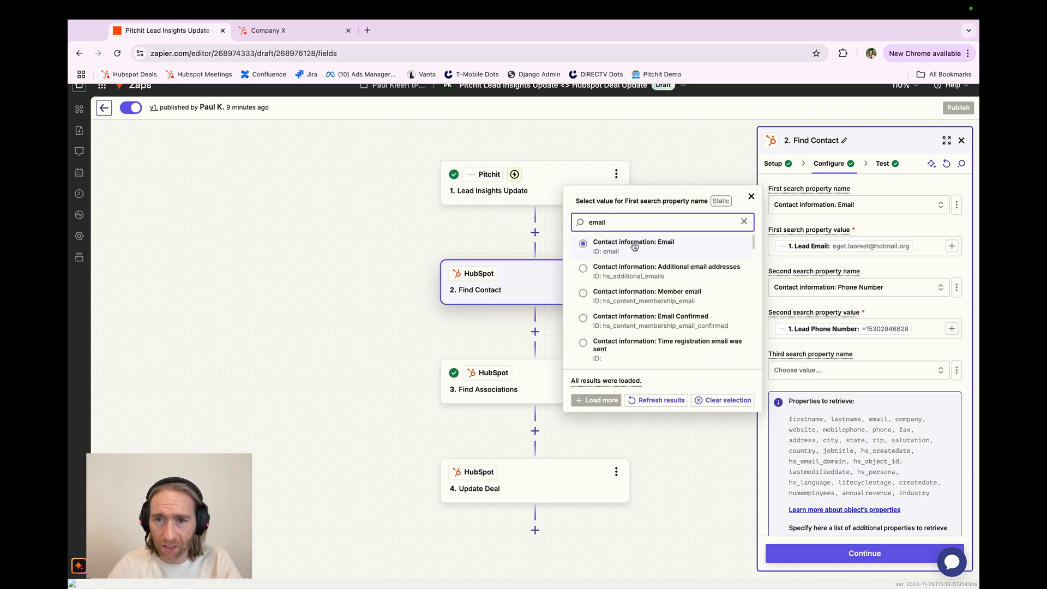
click(826, 225)
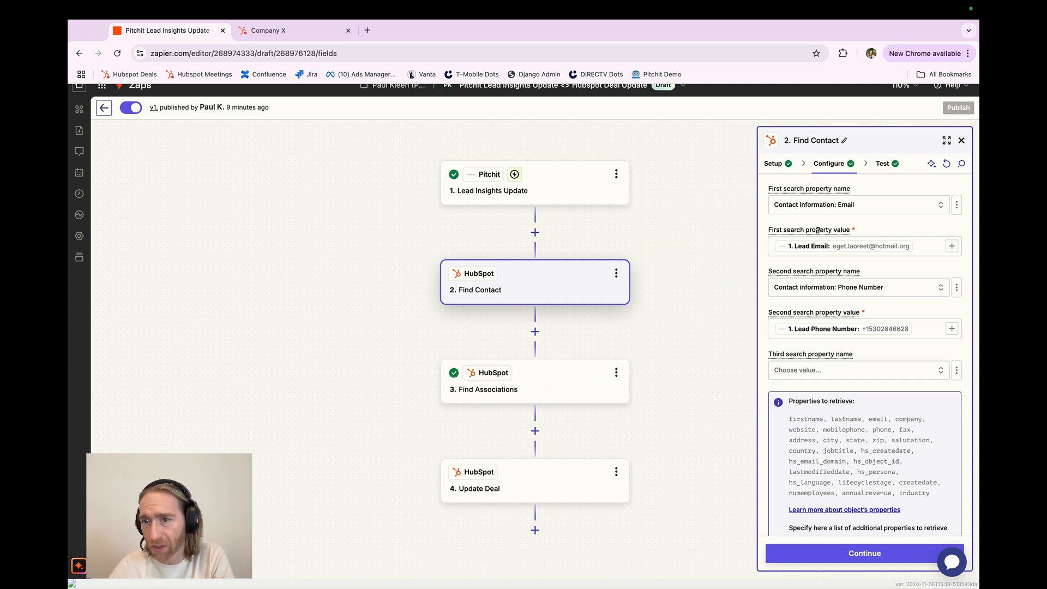
- Review the trigger data available for the first search property value and keep Lead Email
click(951, 246)
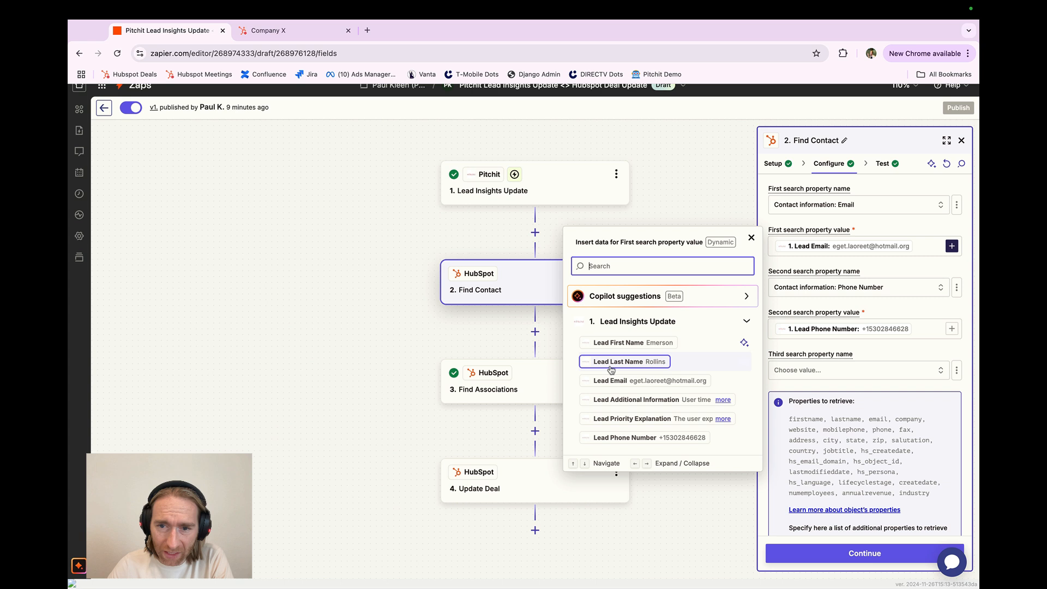
scroll(613, 417, down, 1)
scroll(612, 418, up, 1)
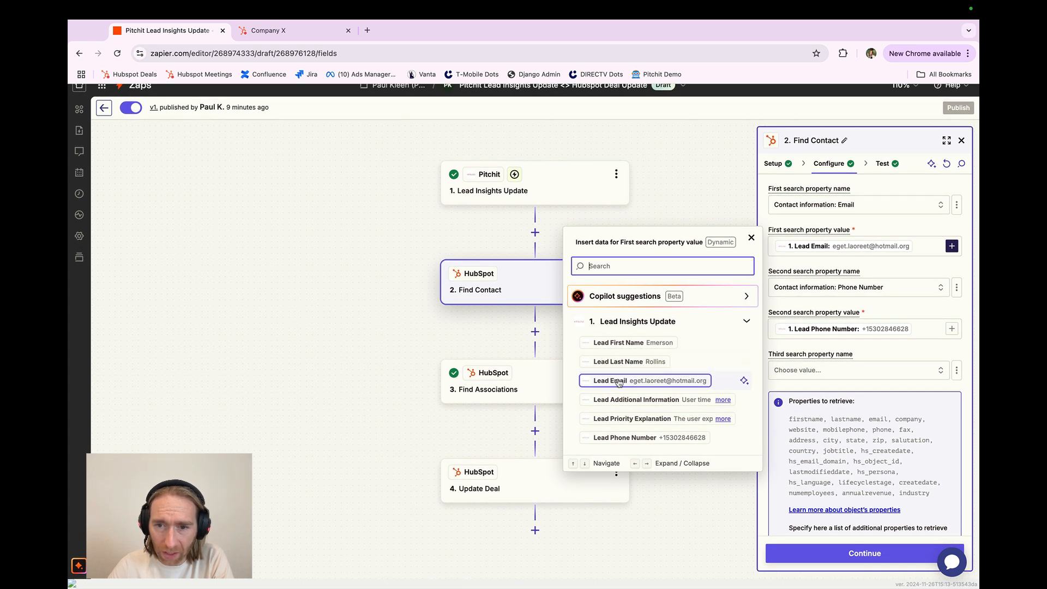
click(818, 312)
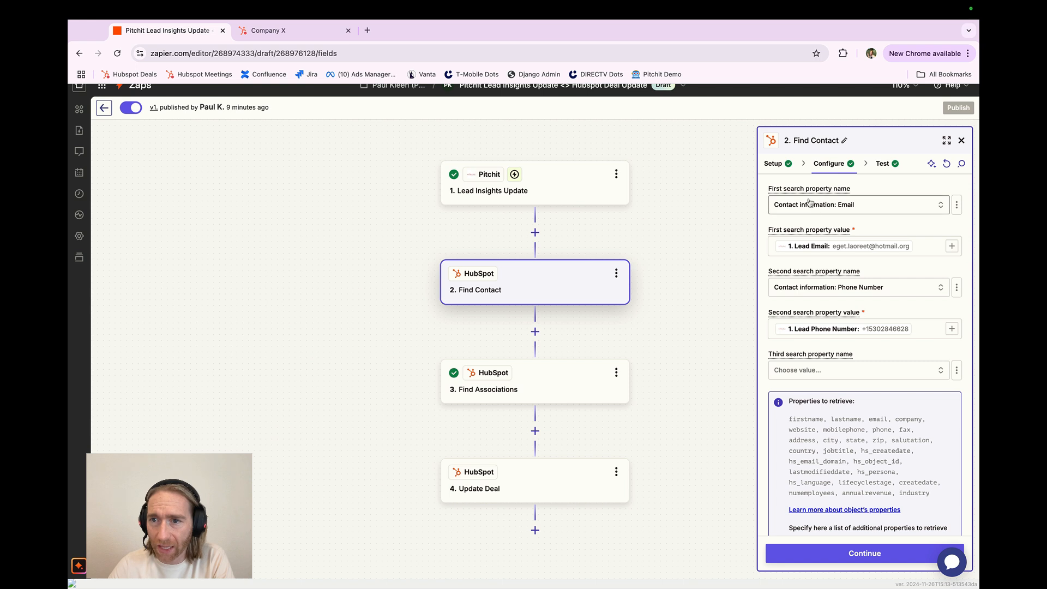
- Switch to HubSpot, search all contacts for the lead by the first part of the lead's email address, and return to the Zap
click(278, 36)
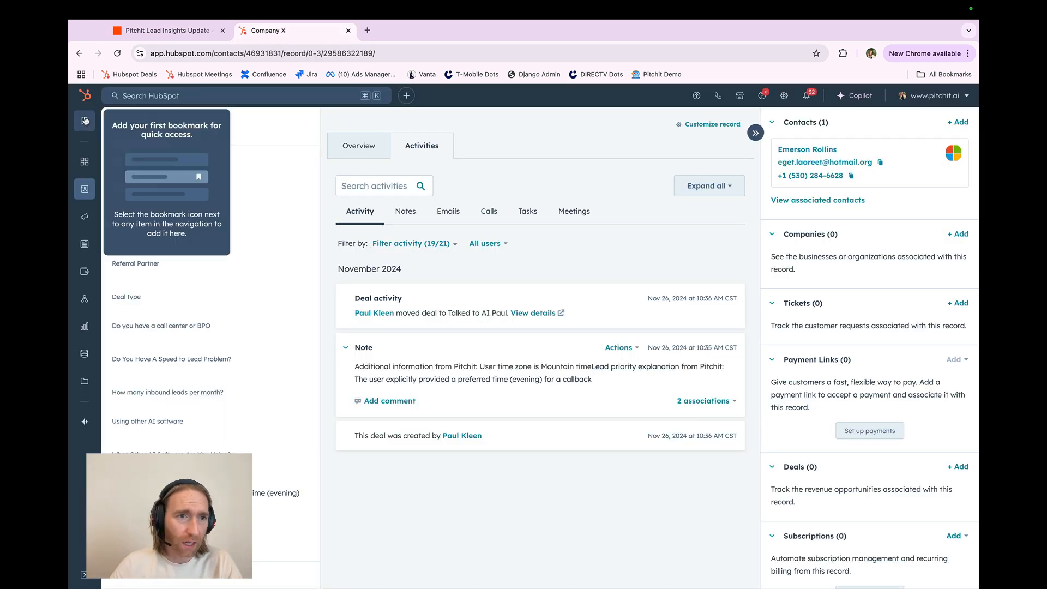
mouse_move(87, 186)
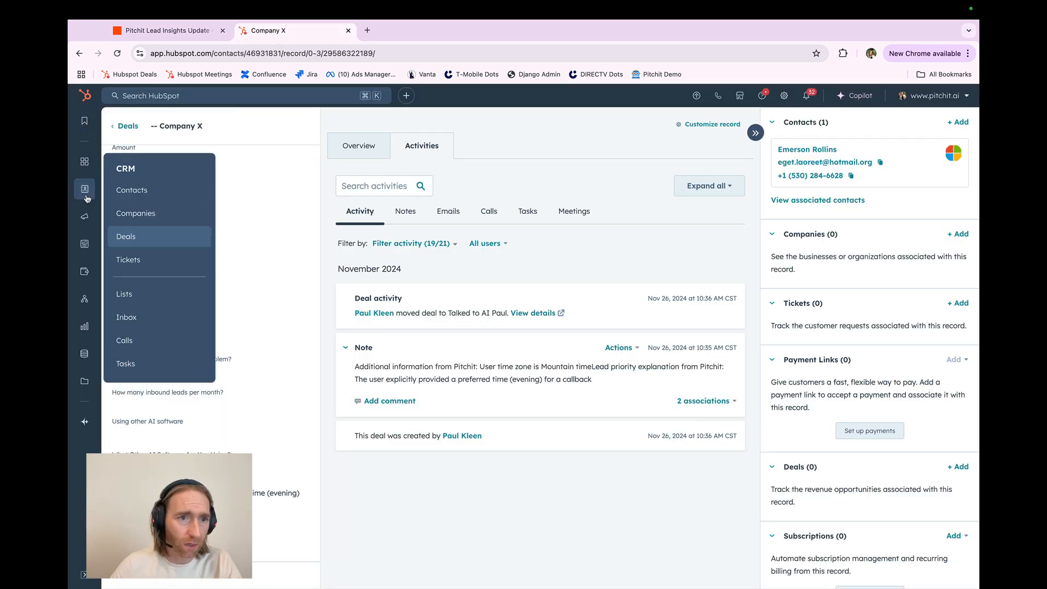
click(133, 189)
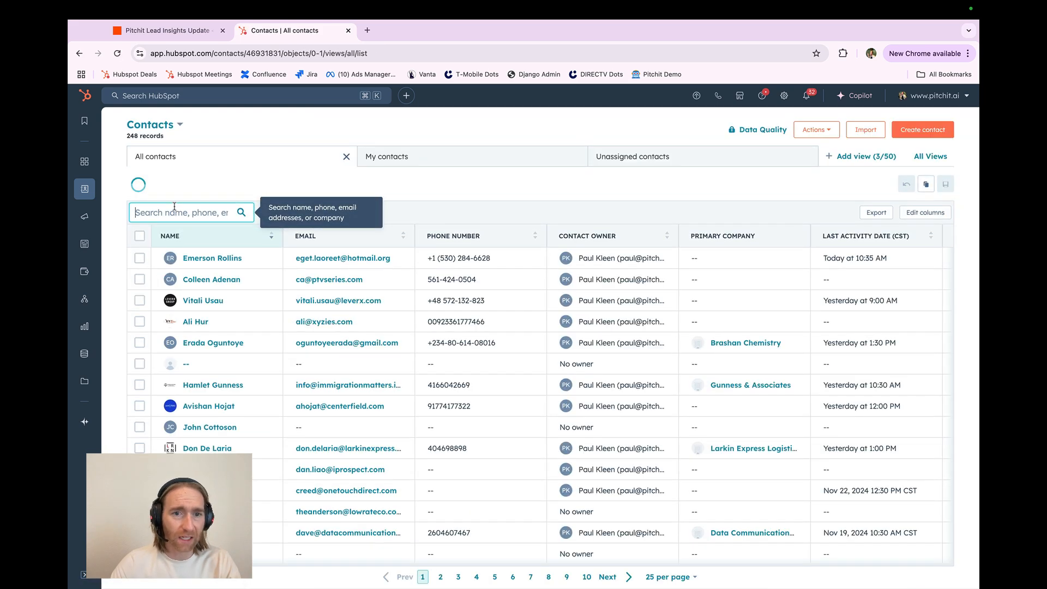
click(191, 212)
text(ege)
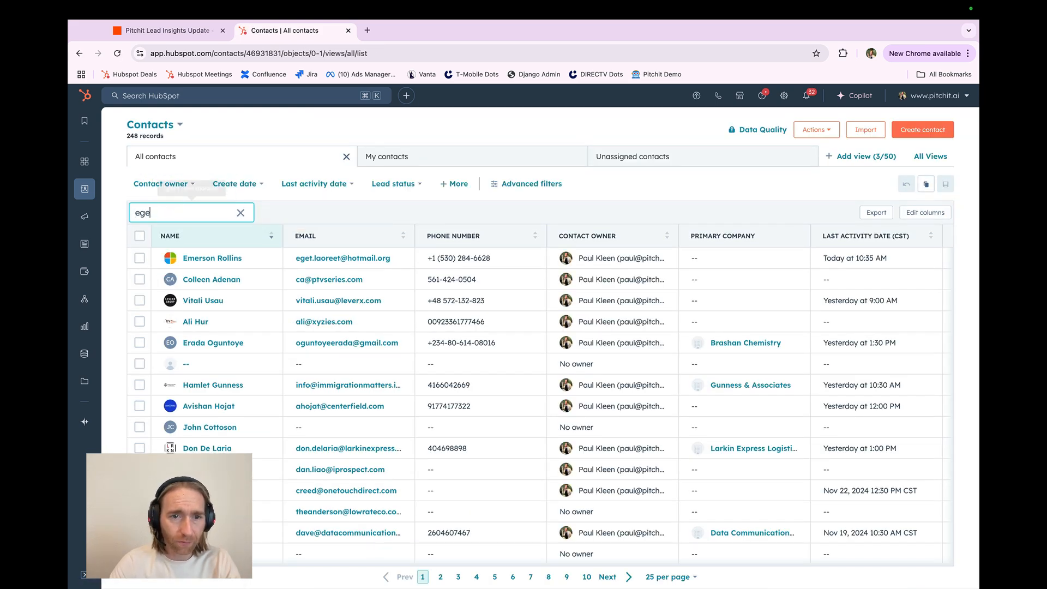
text(t.laoreet)
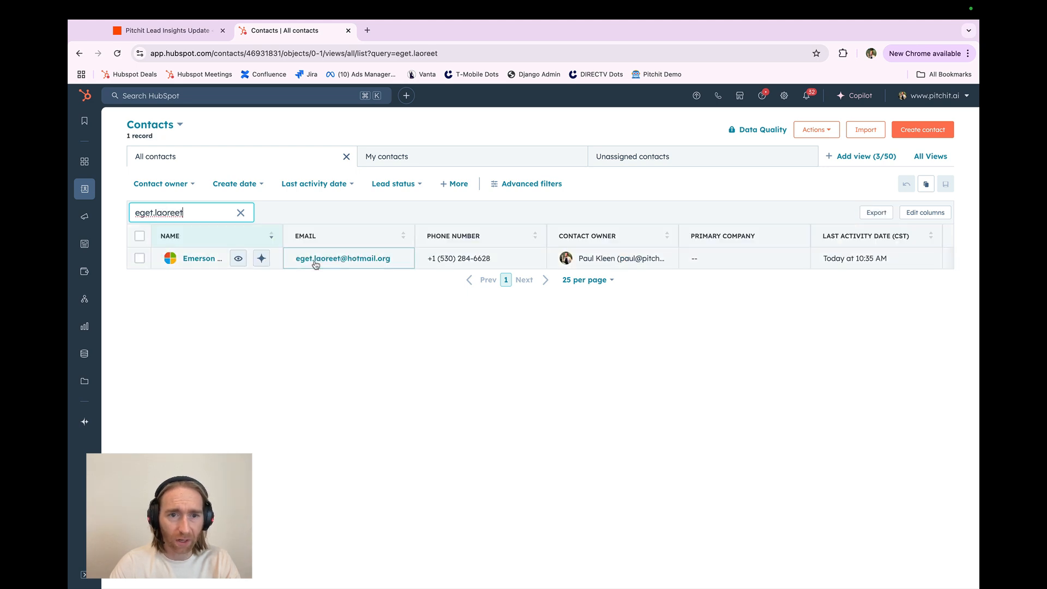
key(ctrl+shift+Tab)
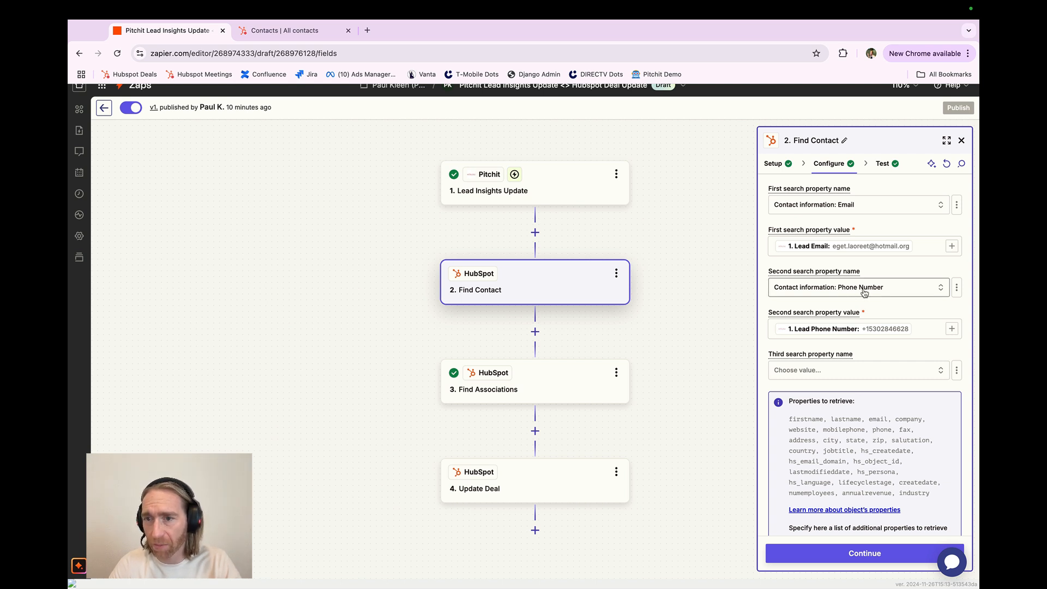
- Review the second search property name and value, keeping Contact information: Phone Number and Lead Phone Number
click(838, 290)
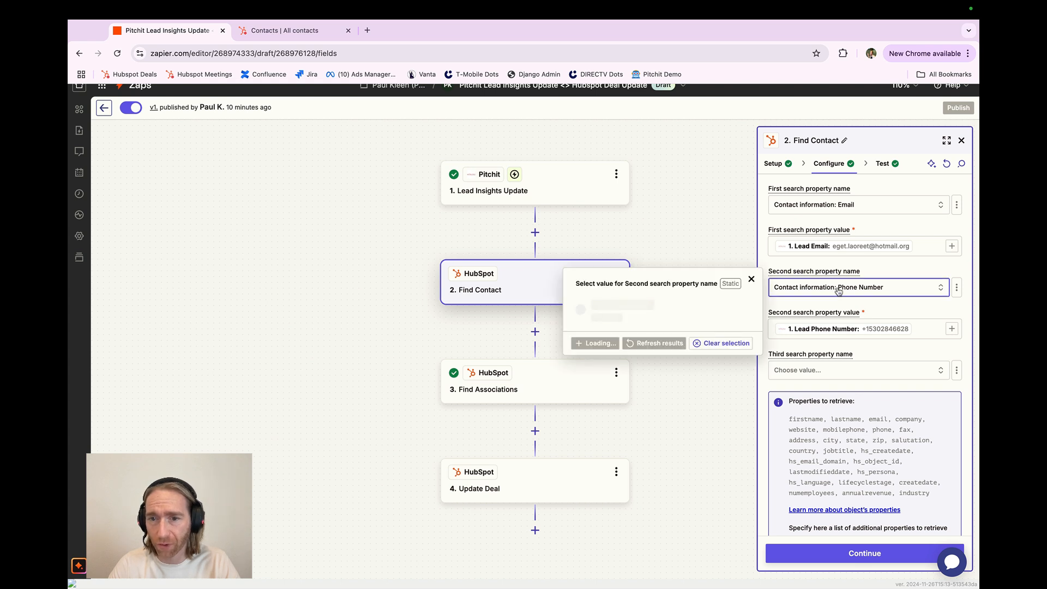
click(838, 290)
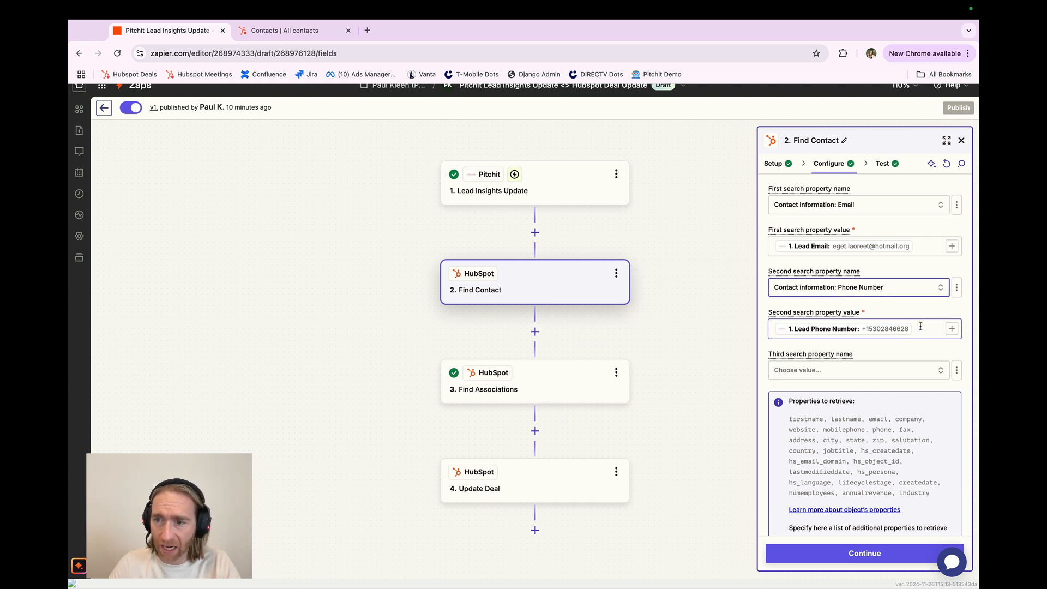
click(950, 331)
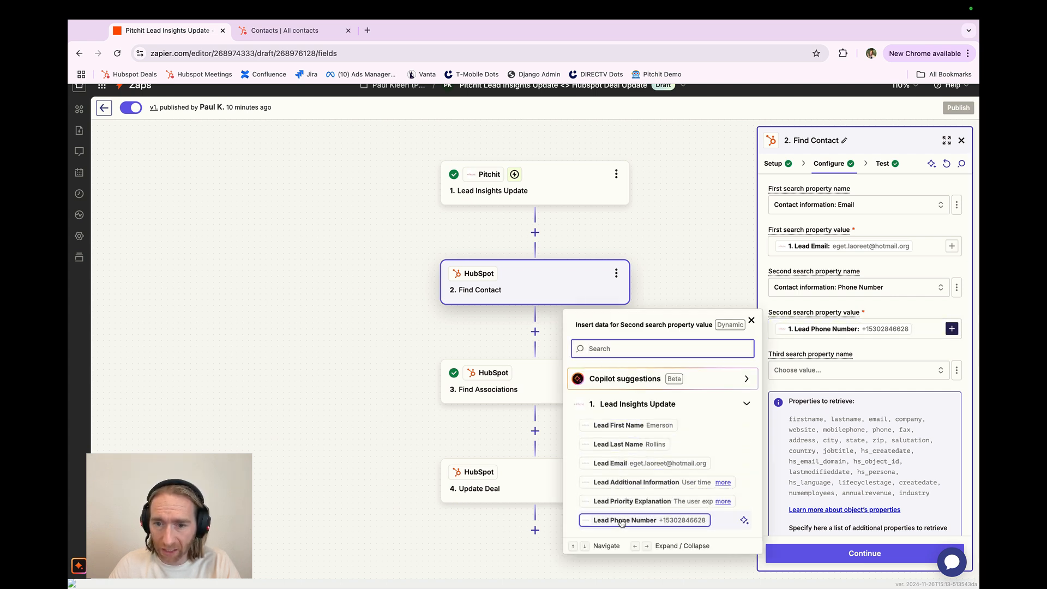
click(874, 351)
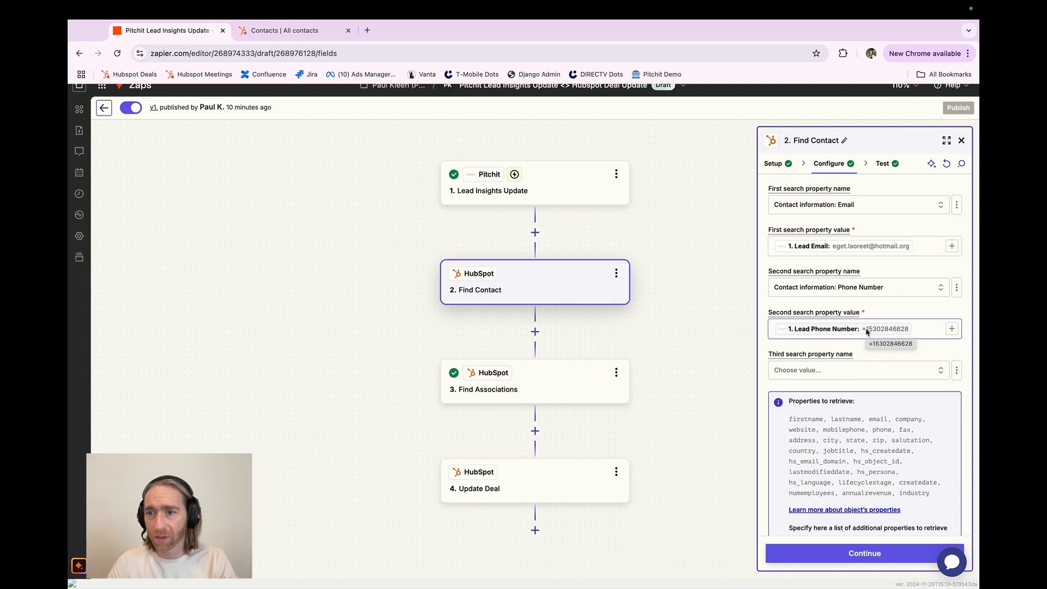
- Switch to HubSpot, replace the contact search with the area code of the lead's phone number, and return to the Zap
key(ctrl+Tab)
double_click(204, 206)
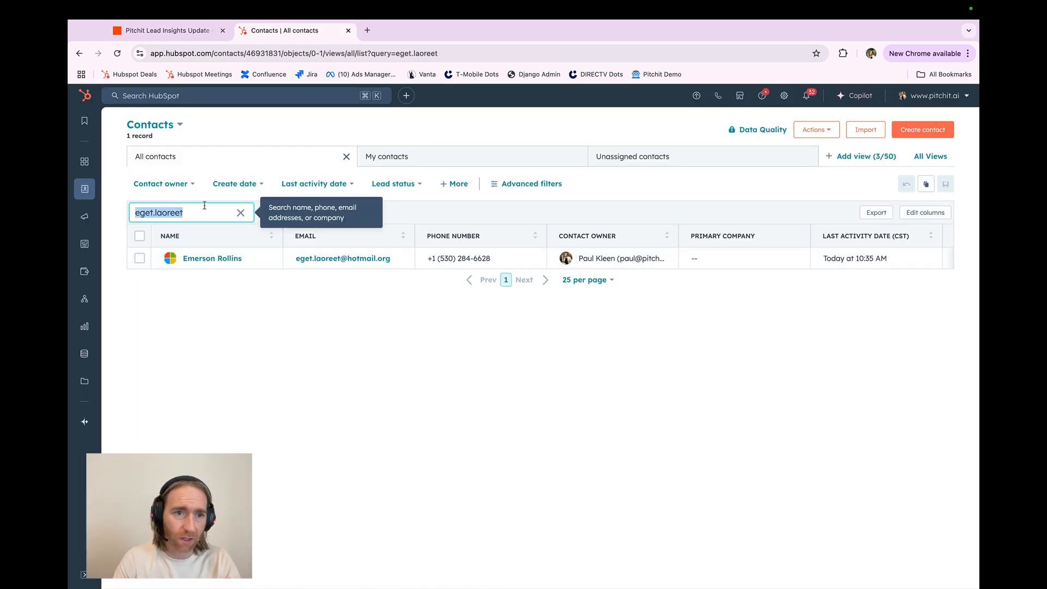
key(BackSpace)
text(530)
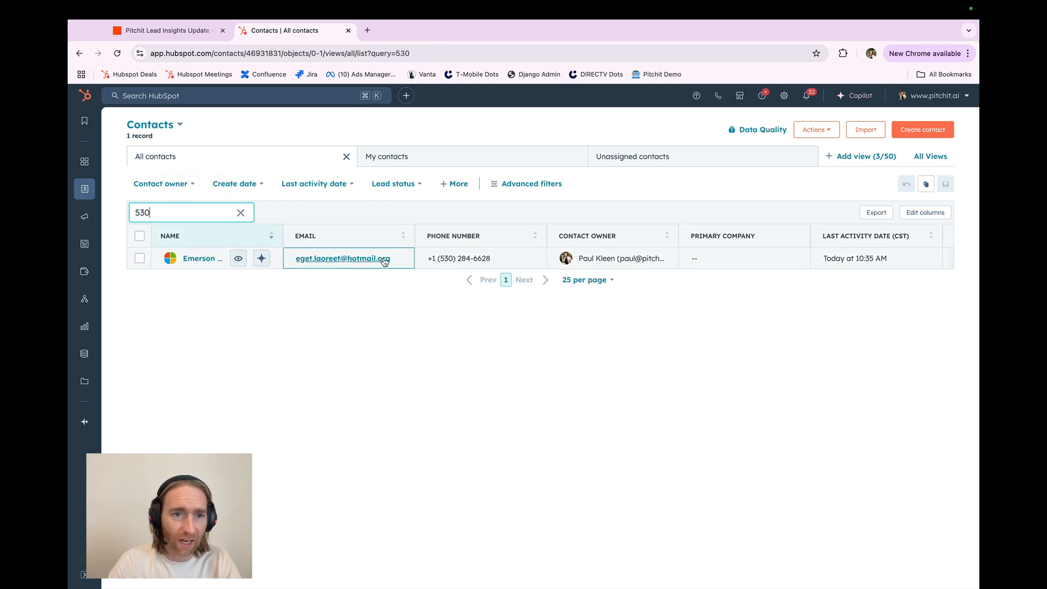
key(ctrl+Tab)
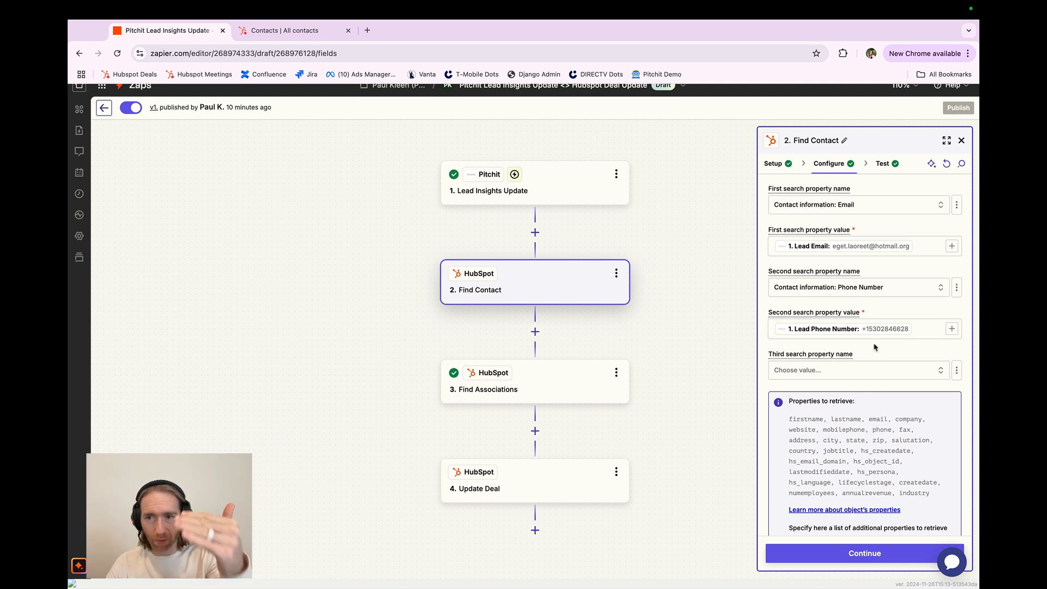
- Review the remaining Find Contact fields, keep Create HubSpot Contact if it doesn't exist yet enabled, and continue to the step's test
scroll(845, 354, down, 2)
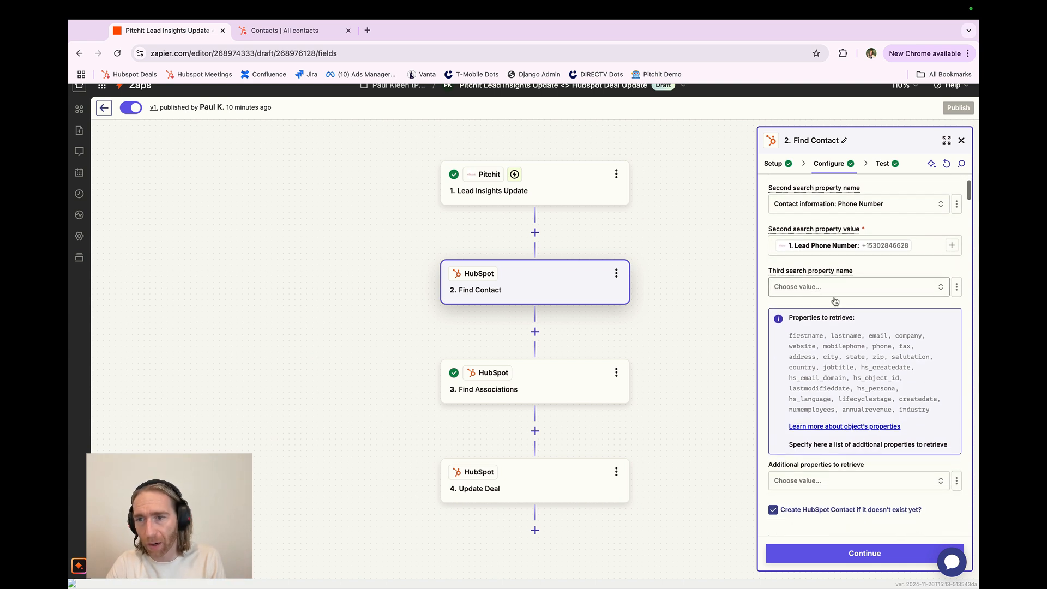
scroll(842, 308, down, 3)
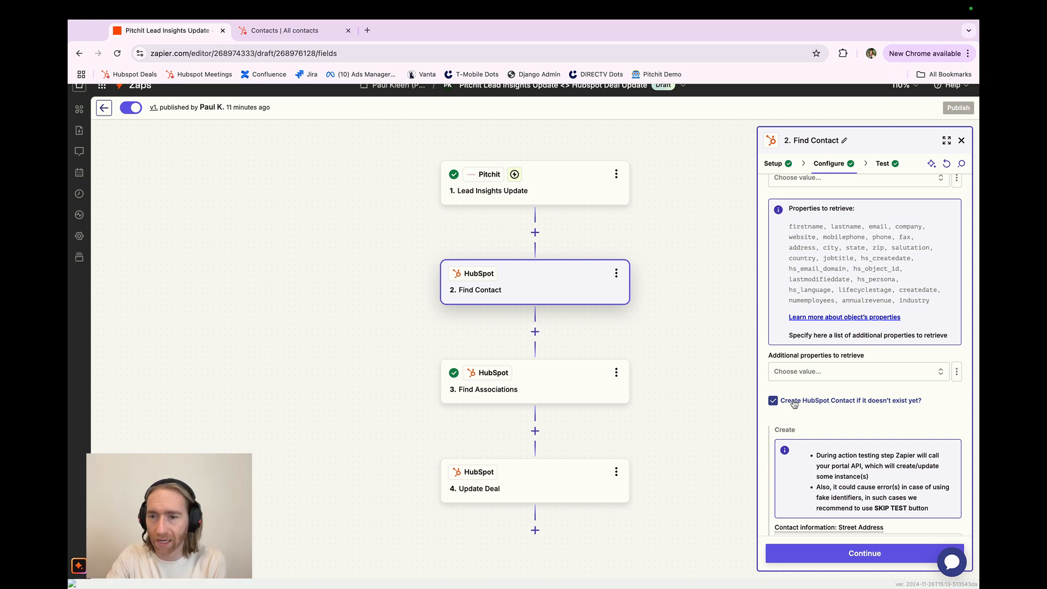
scroll(794, 403, down, 5)
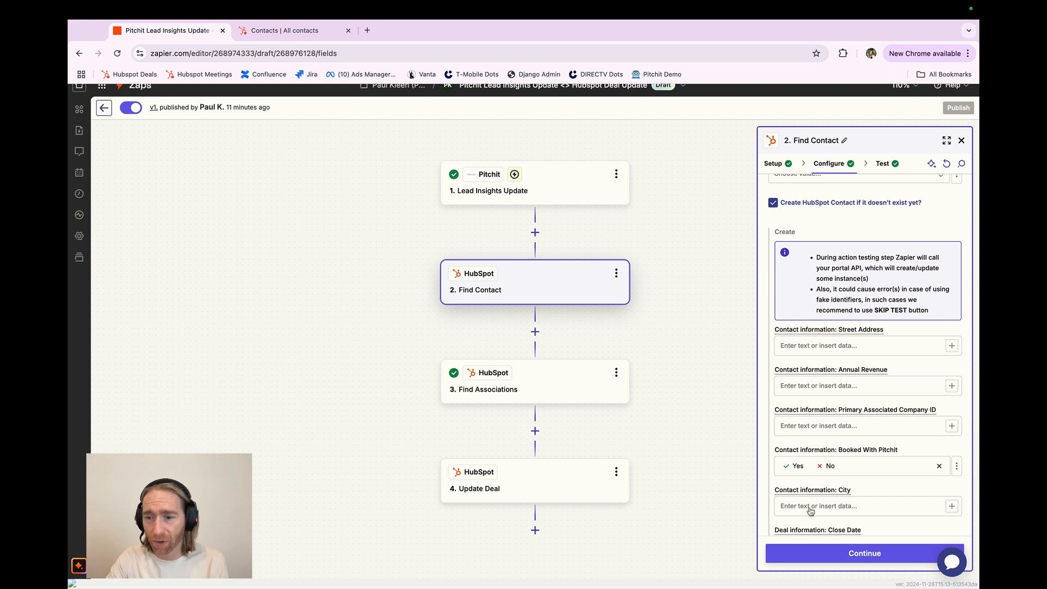
click(854, 552)
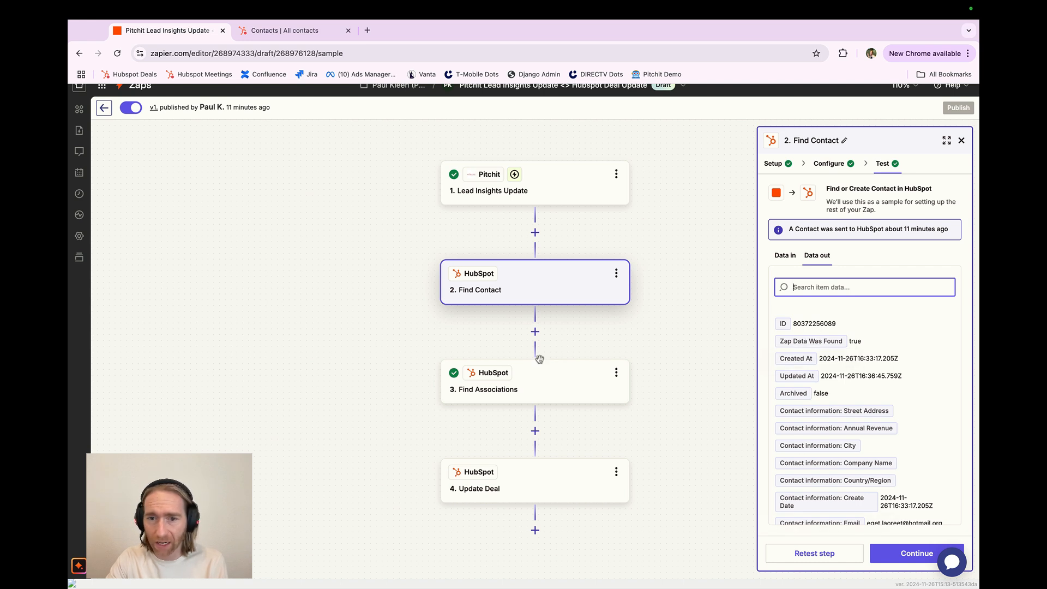
- Open the third step, review its HubSpot setup with the Find Associations event, and continue to its configuration
click(522, 379)
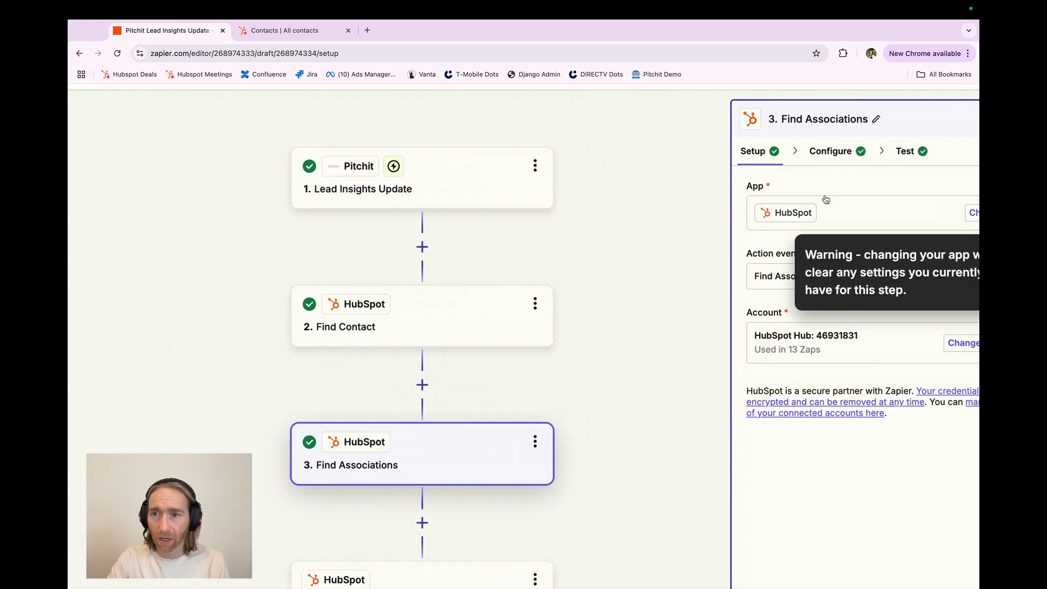
scroll(826, 200, up, 5)
scroll(785, 259, down, 1)
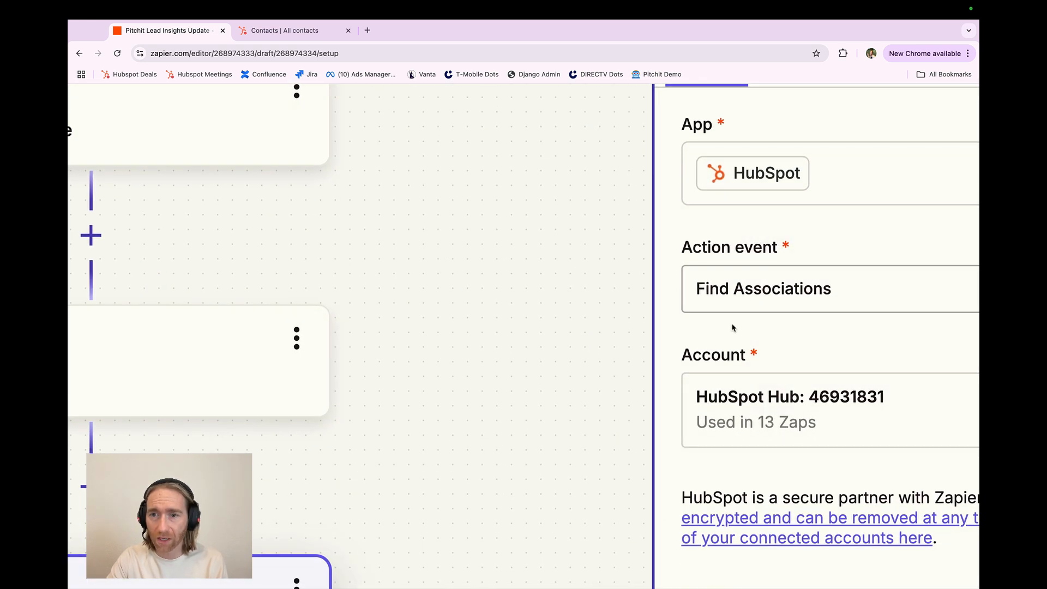
scroll(736, 324, right, 3)
scroll(736, 324, right, 3)
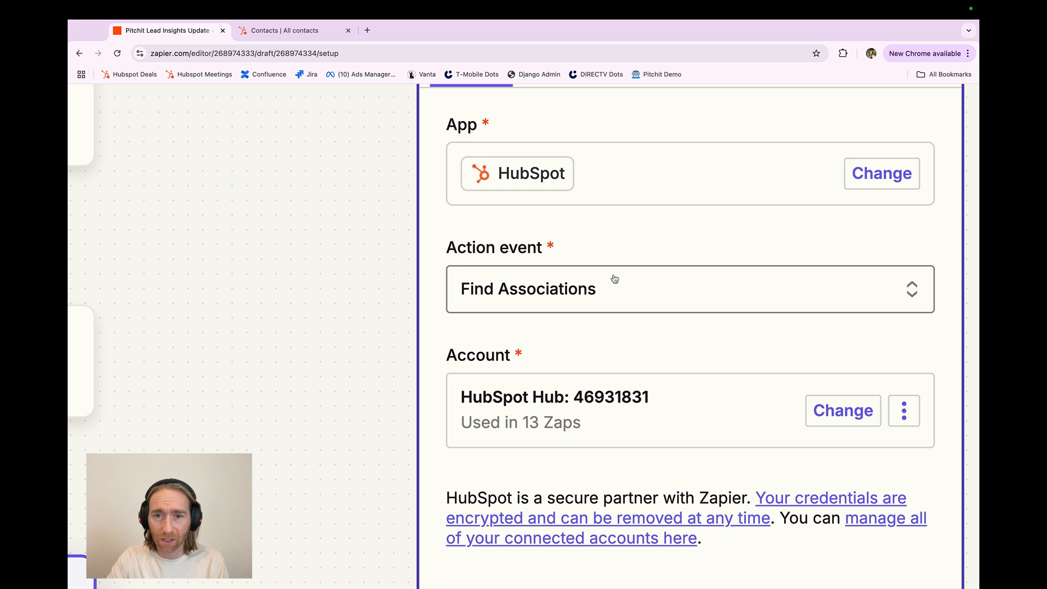
scroll(624, 294, down, 5)
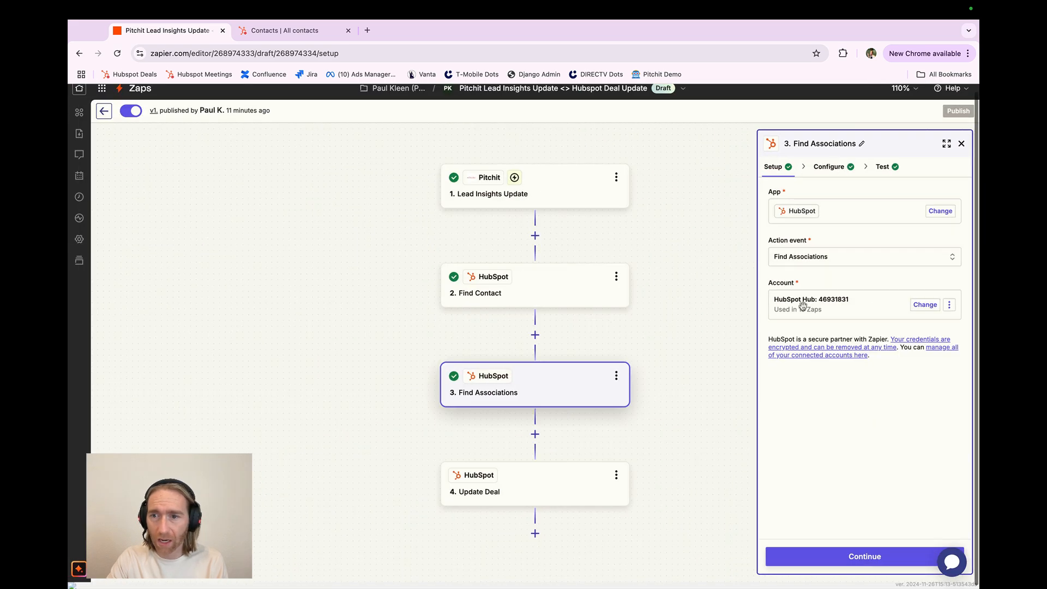
click(832, 557)
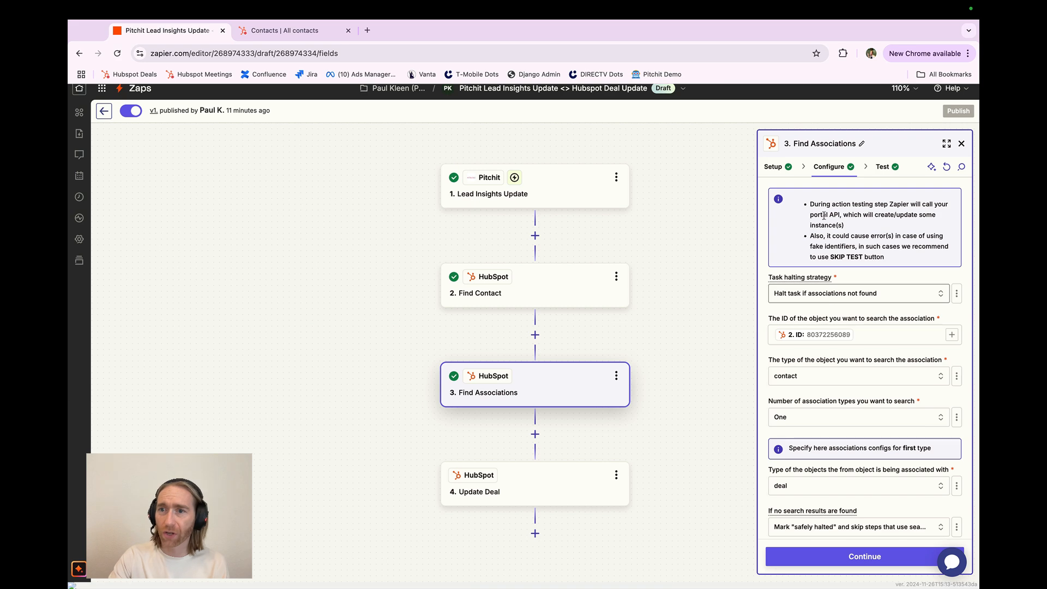
- Examine the Find Associations task halting strategy and the object fields below it
scroll(833, 300, up, 5)
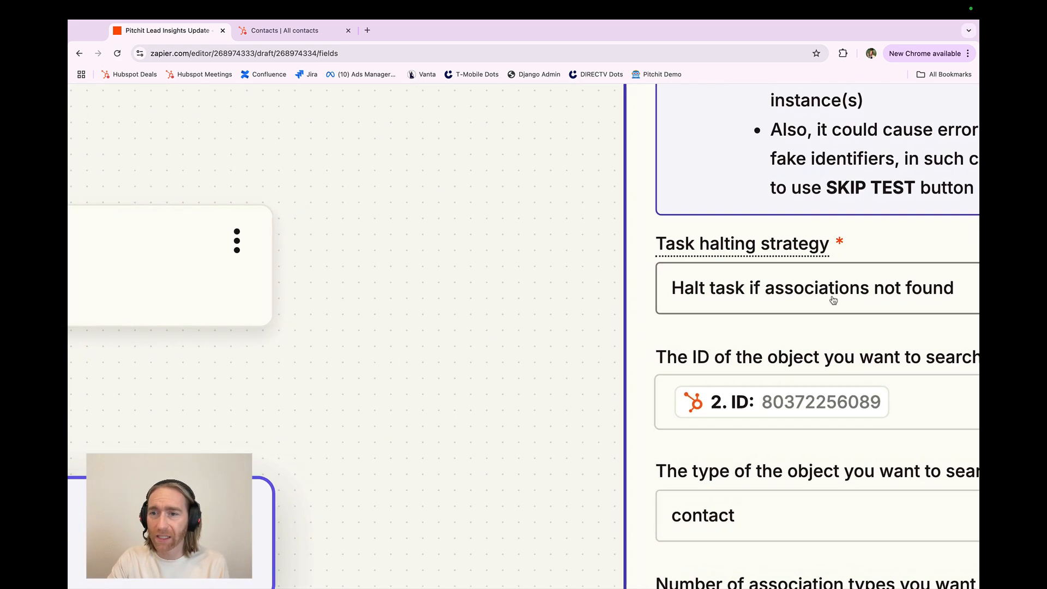
scroll(833, 300, right, 2)
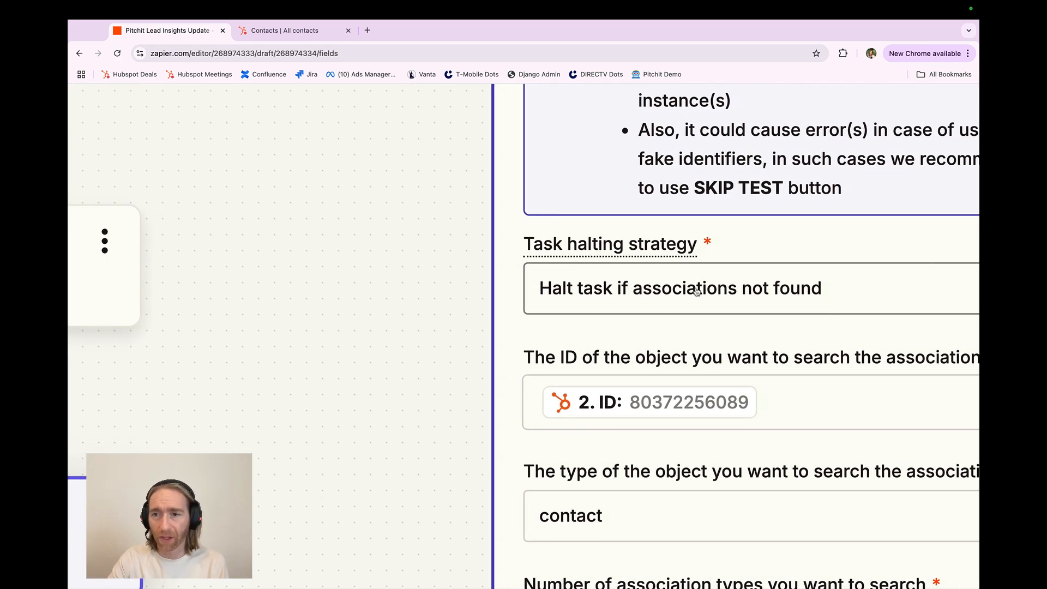
scroll(697, 271, down, 3)
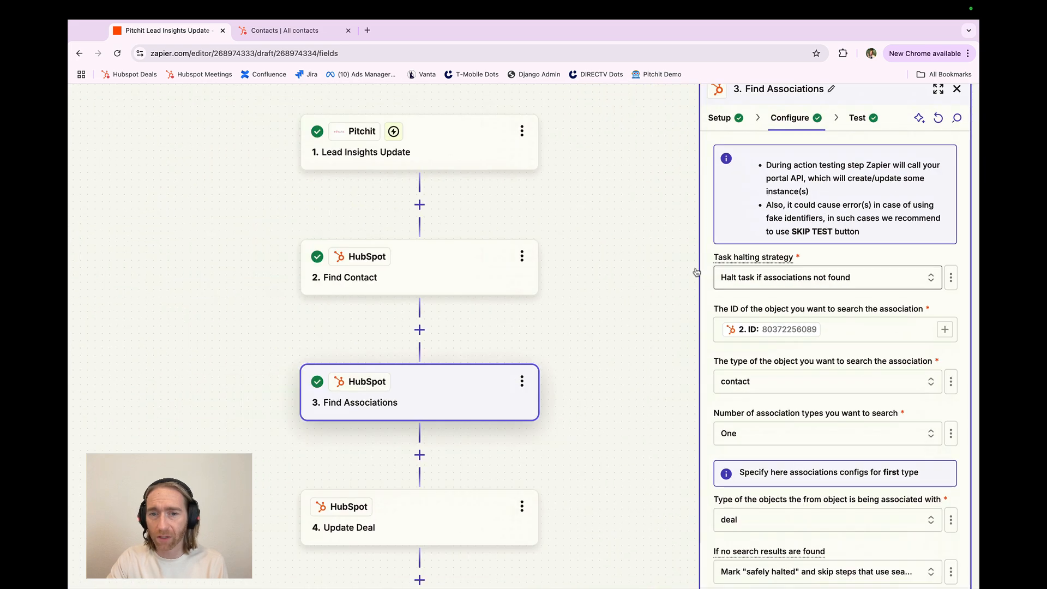
scroll(696, 271, down, 2)
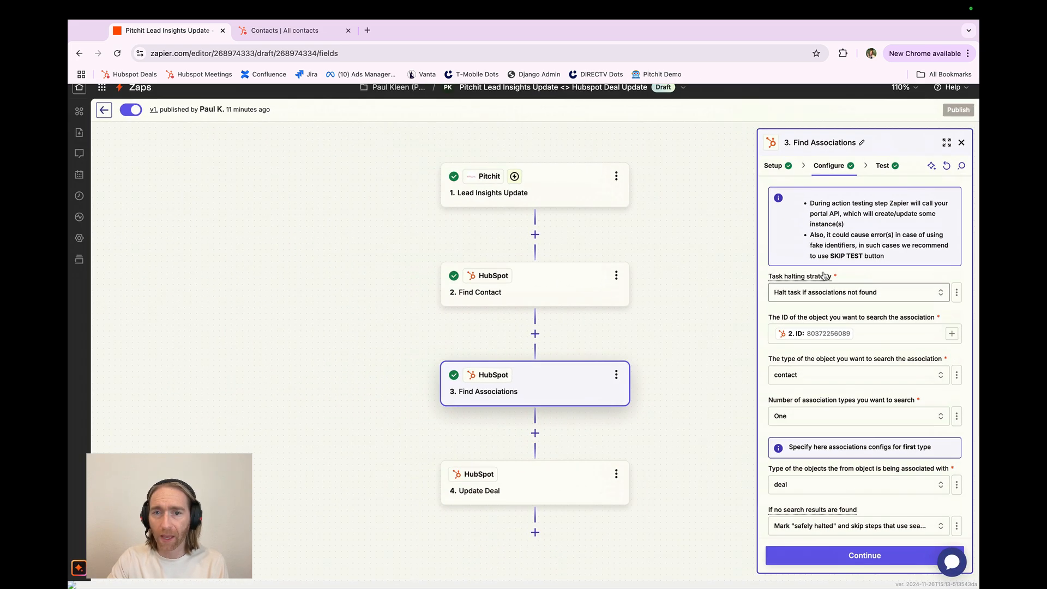
- Open the lead's contact record in HubSpot, compare its associated deal with the Find Associations settings, and return to the Zap
click(281, 30)
click(203, 260)
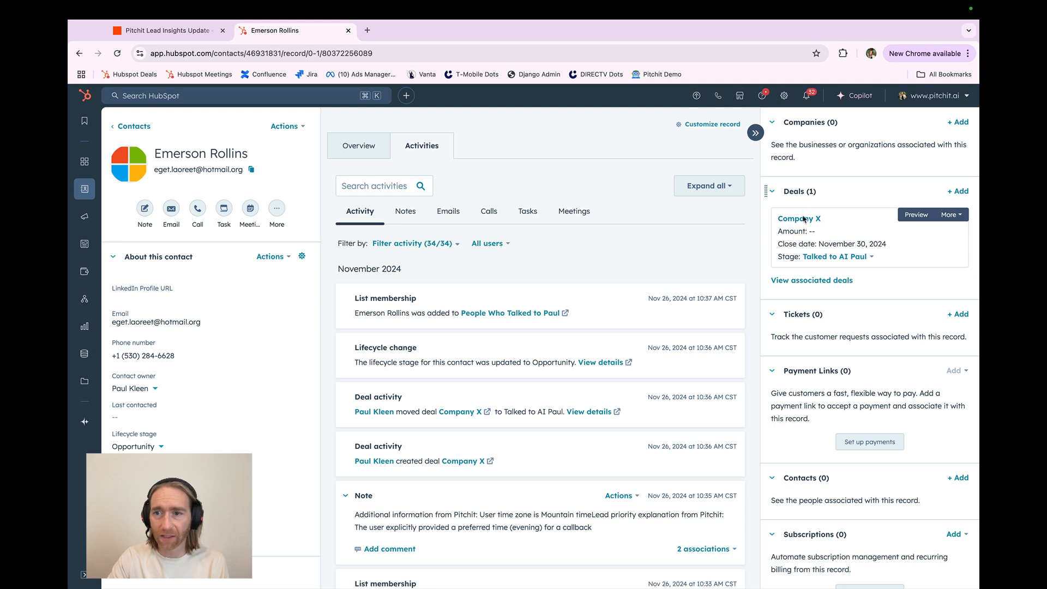
click(173, 31)
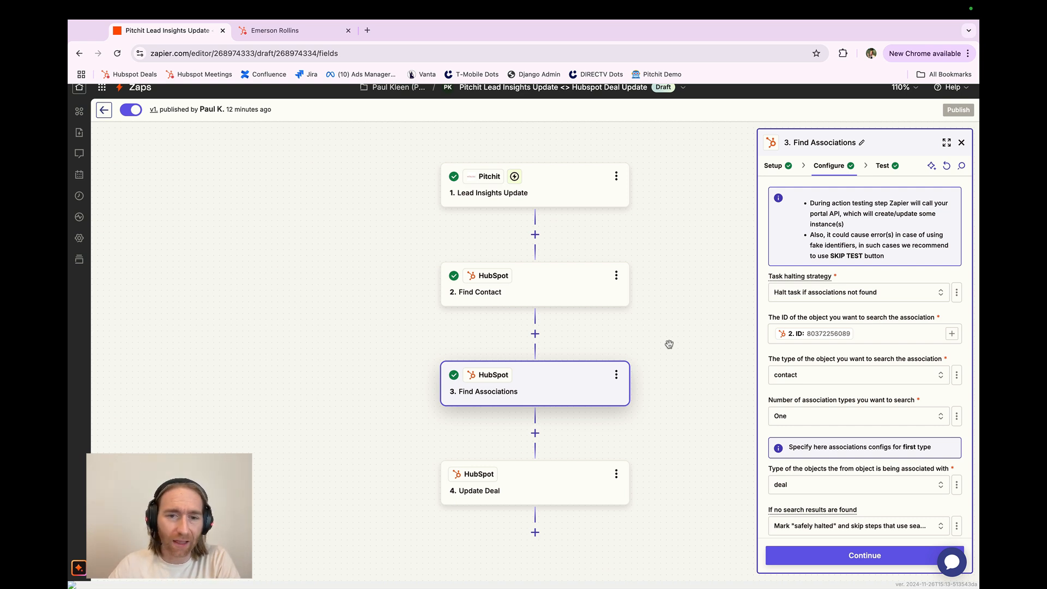
click(306, 39)
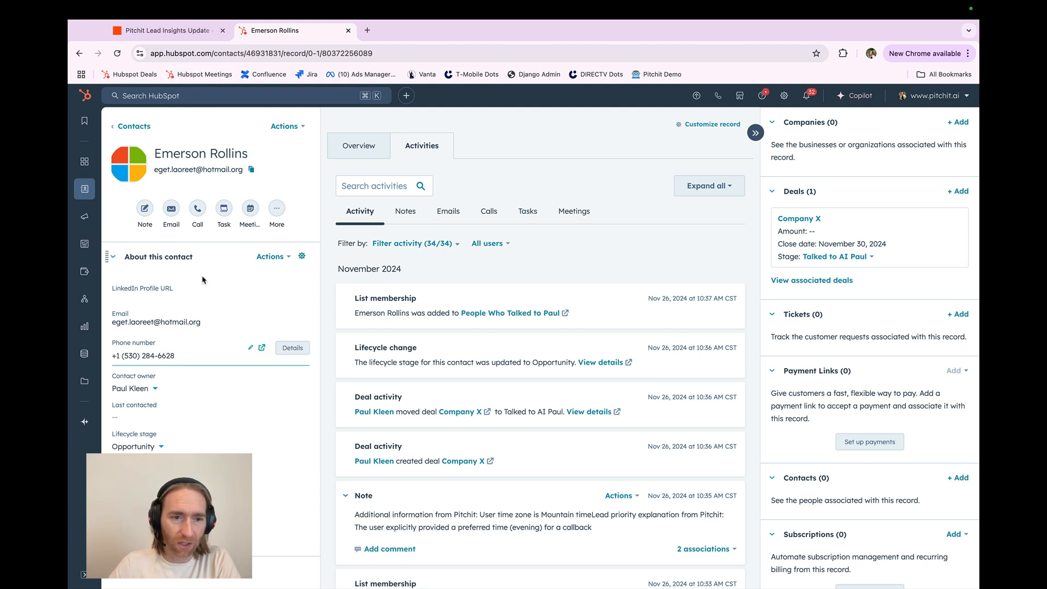
click(190, 35)
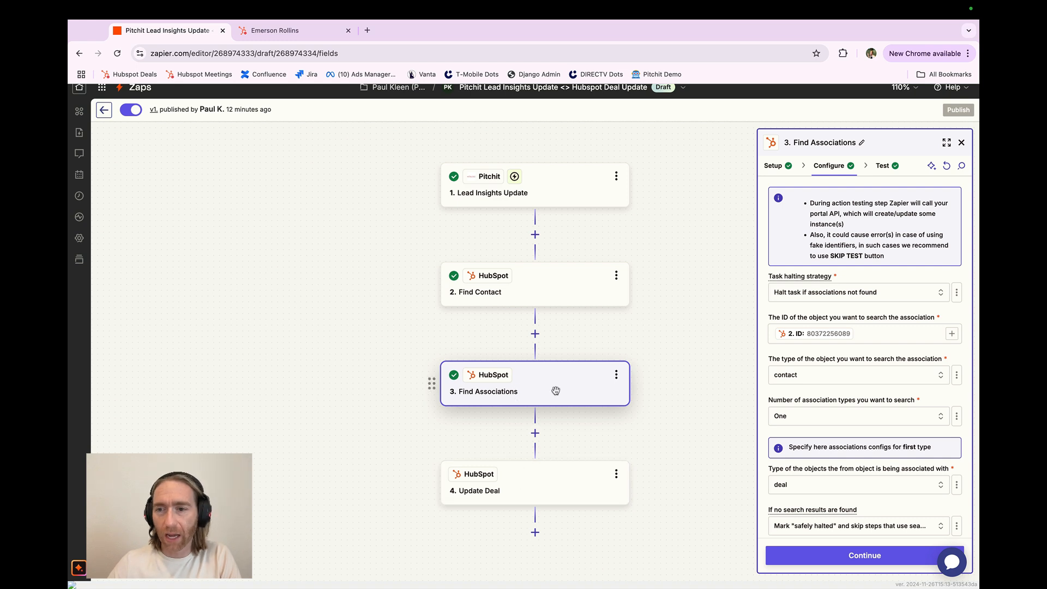
click(277, 29)
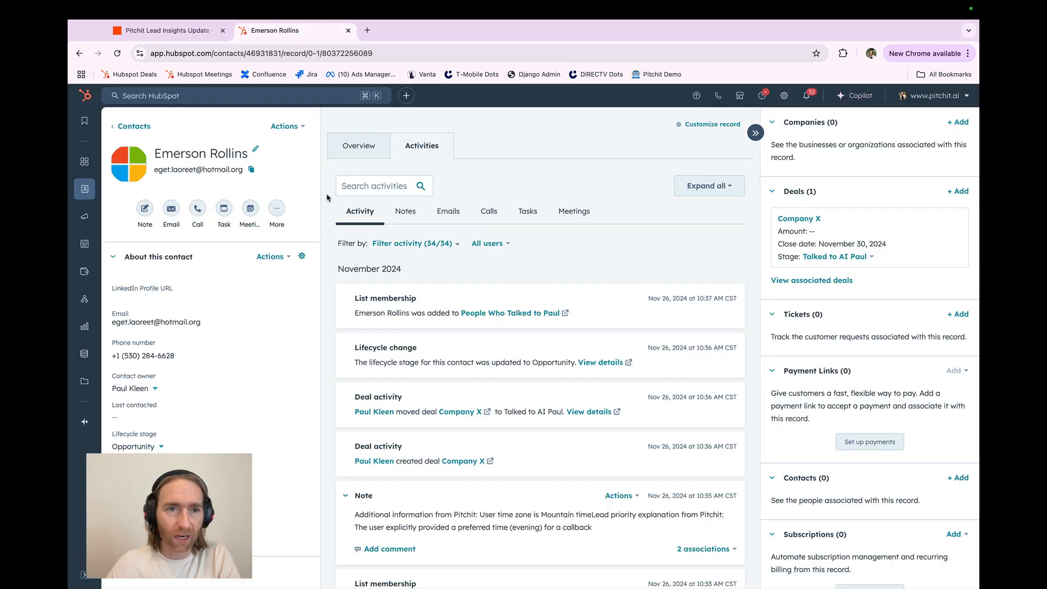
click(200, 34)
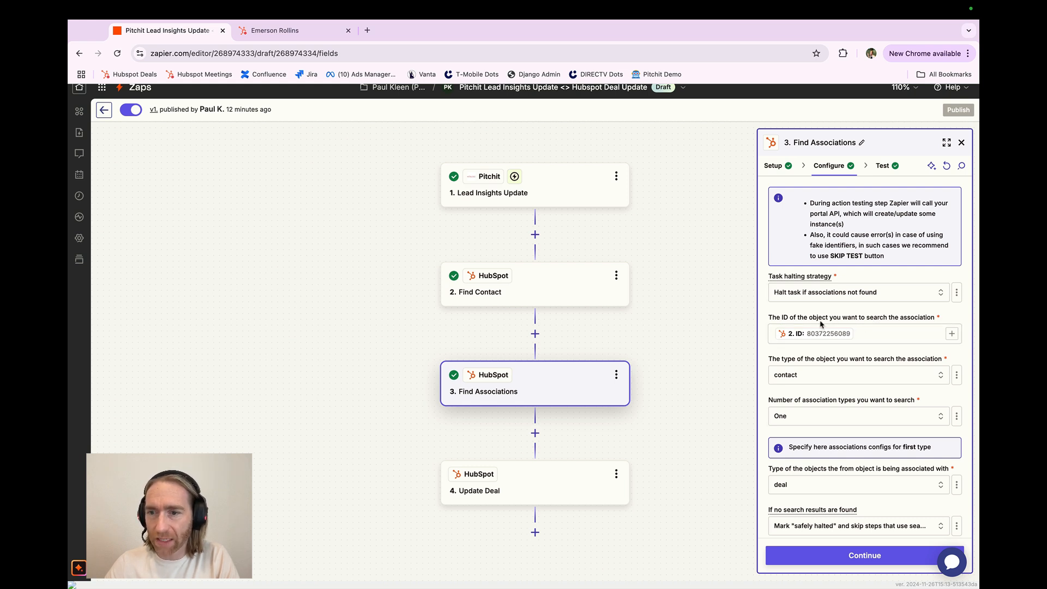
- Compare the record ID in the HubSpot contact's URL with the Find Associations object ID, and return to the Zap
click(283, 32)
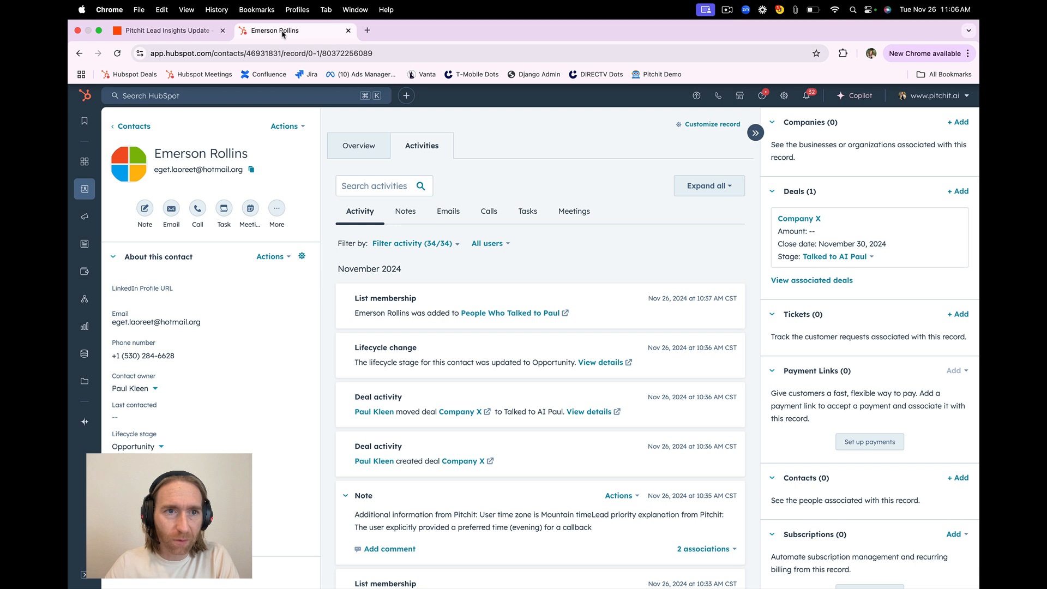
click(331, 54)
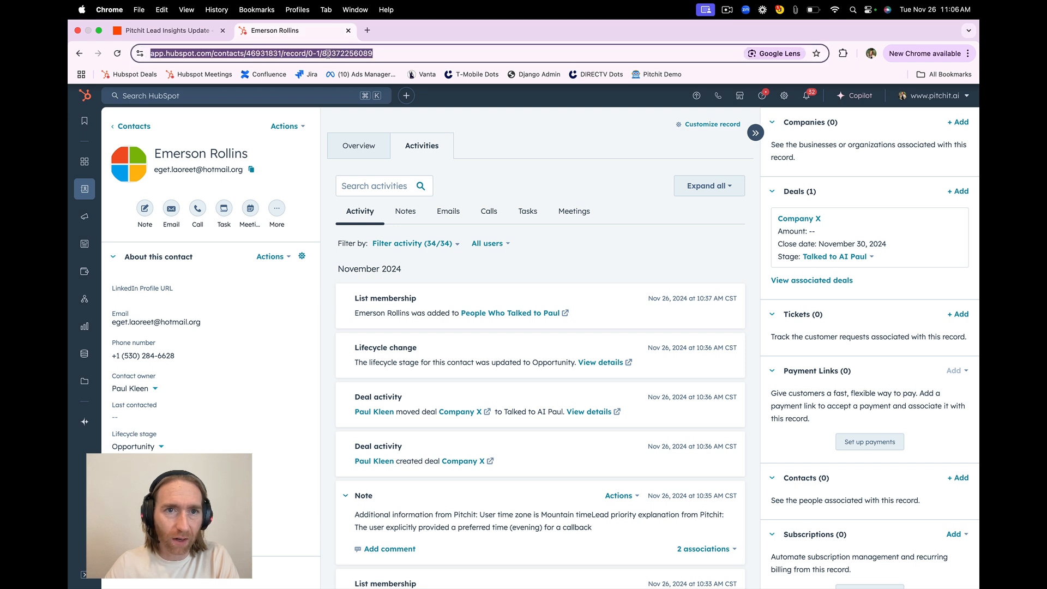
double_click(328, 53)
double_click(285, 53)
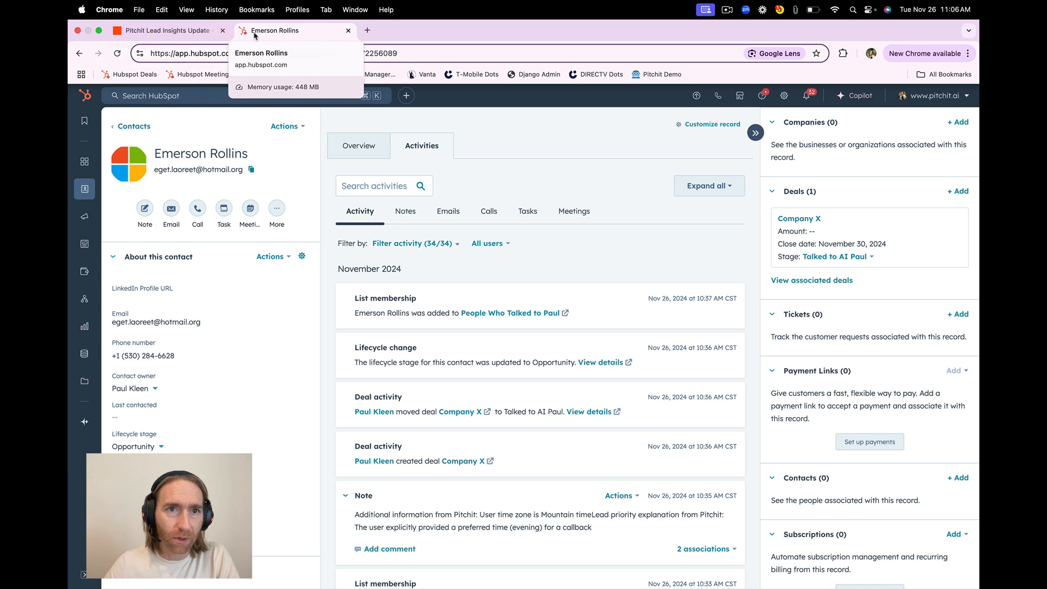
click(169, 31)
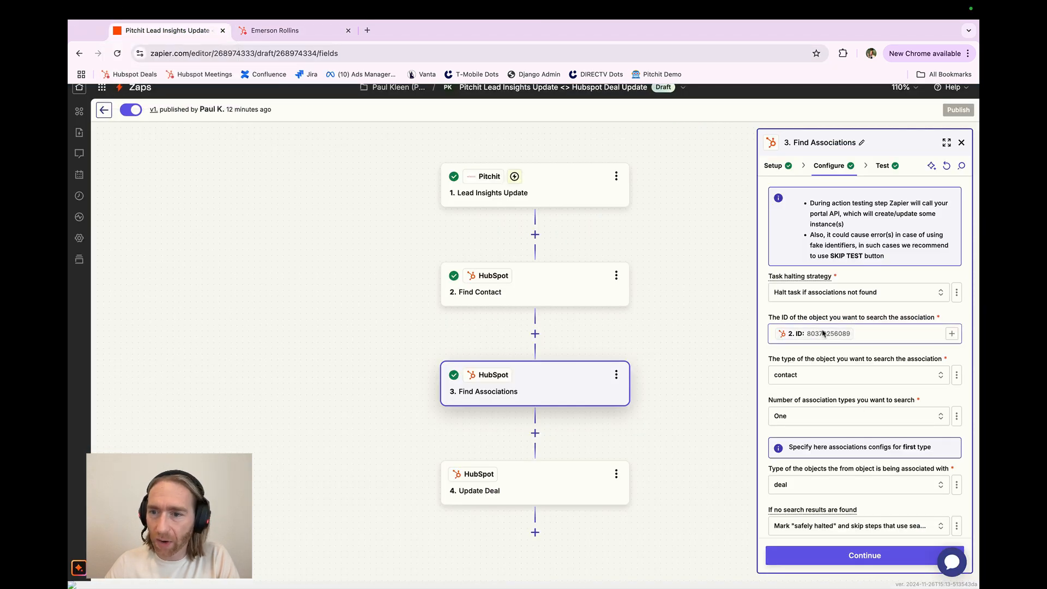
click(295, 30)
double_click(371, 51)
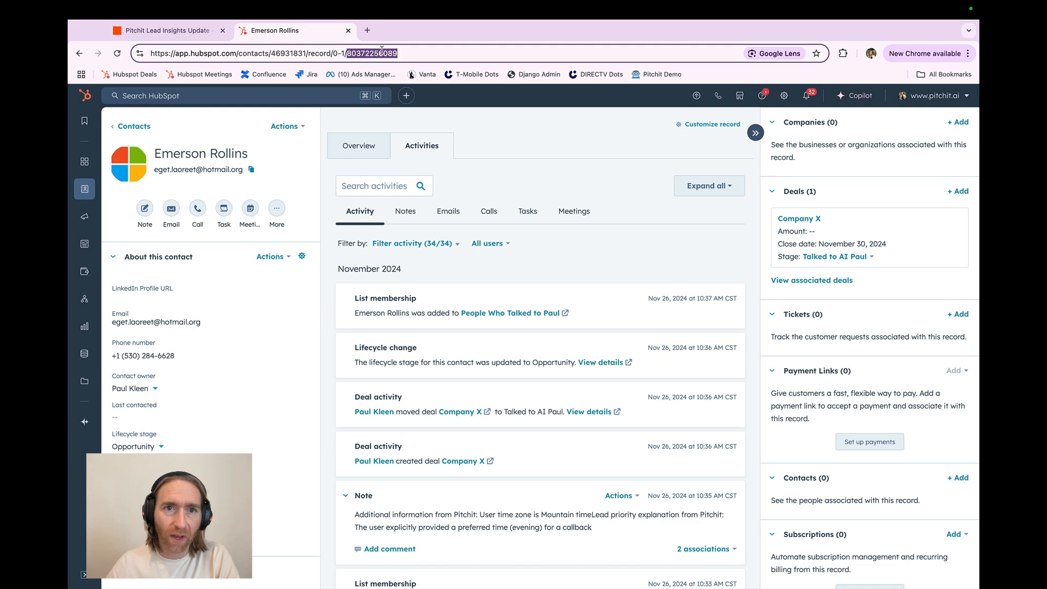
click(150, 294)
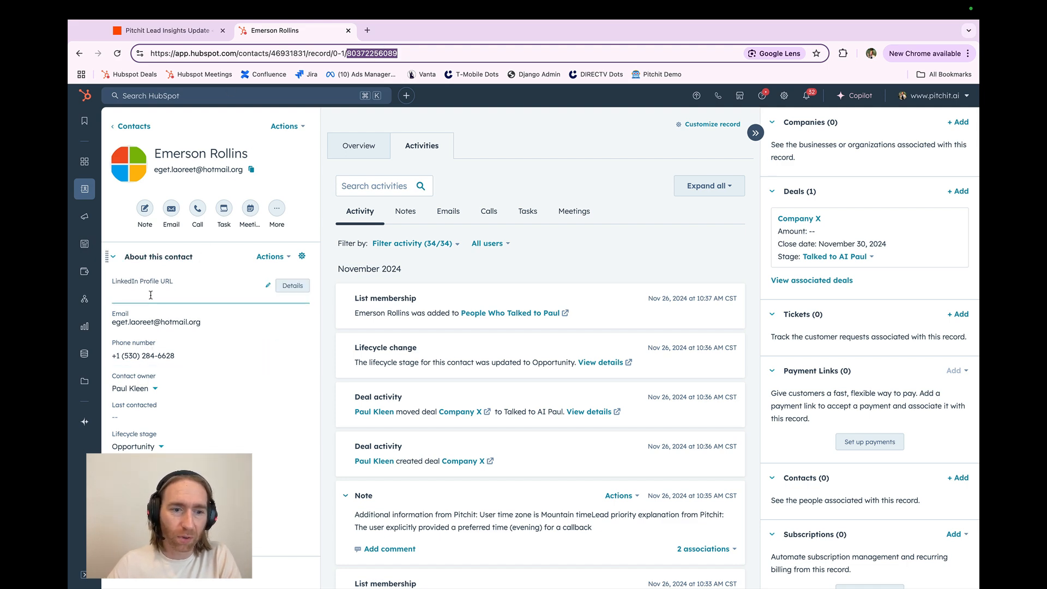
click(225, 39)
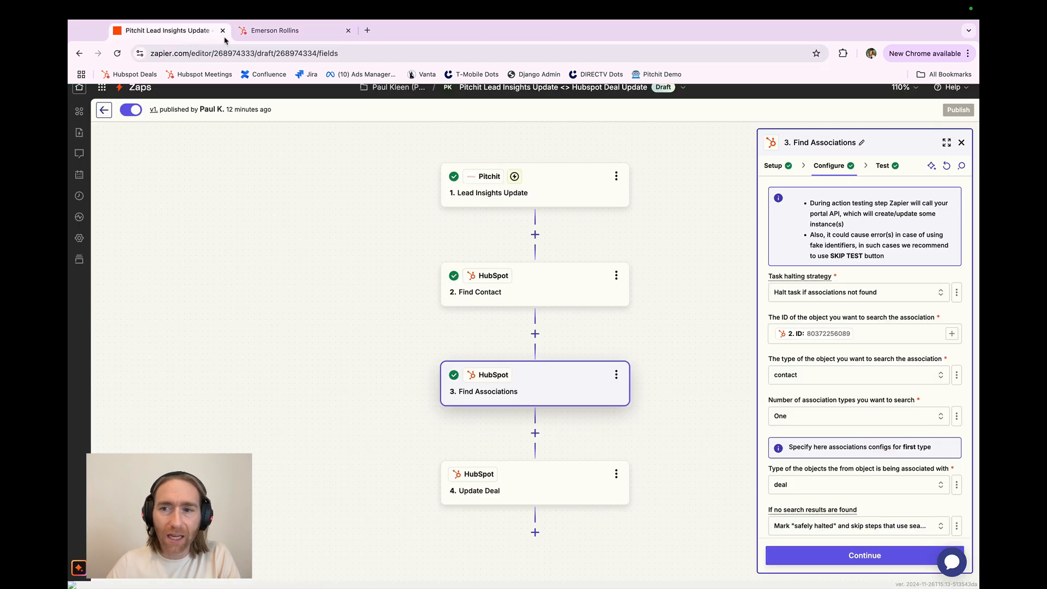
- Examine the Find Contact ID source for the association search's object ID and the contact choice for its object type
click(951, 333)
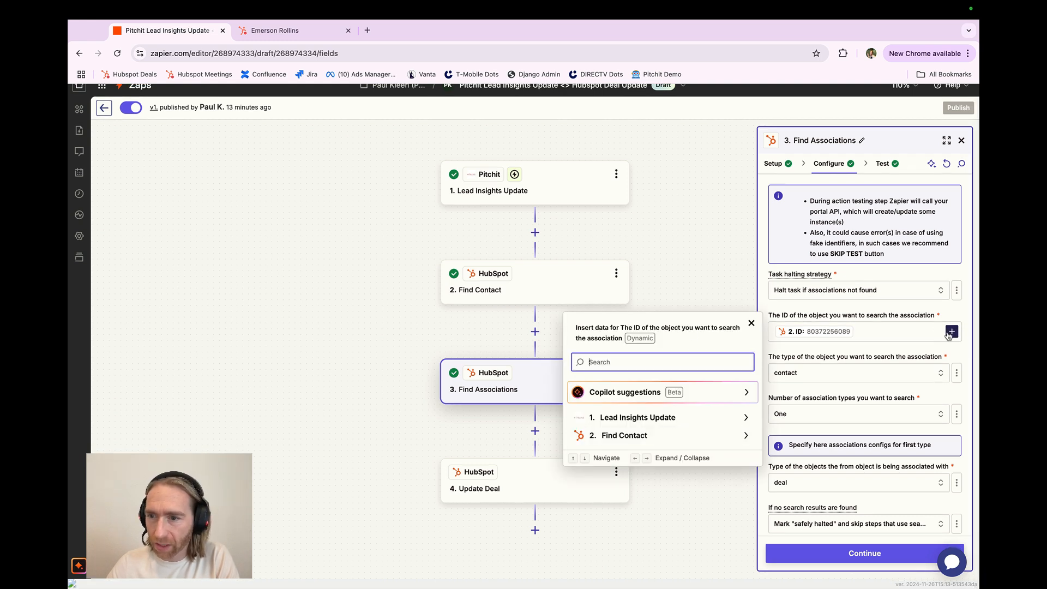
click(743, 436)
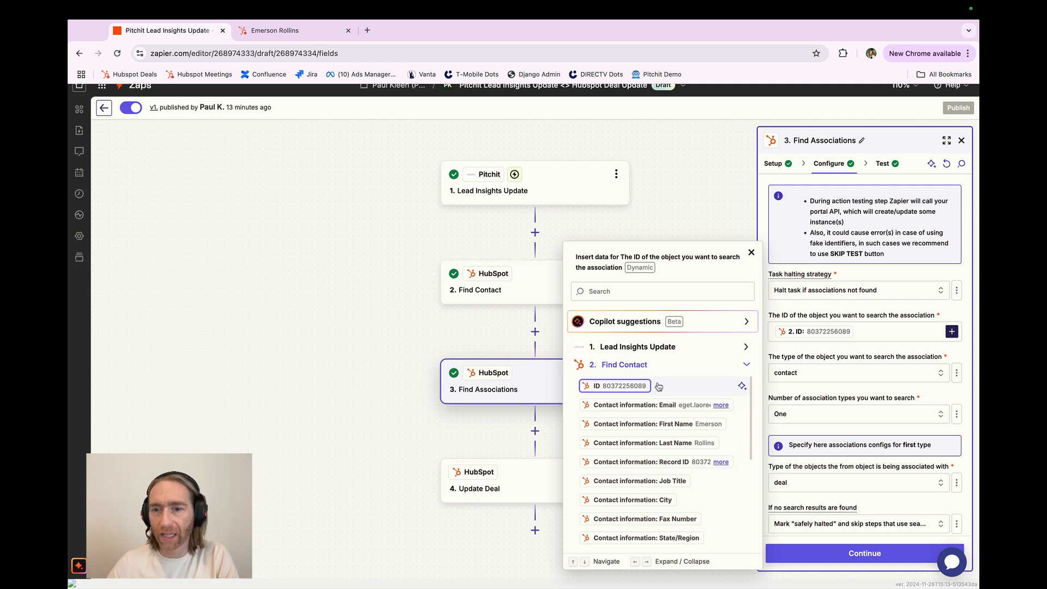
click(833, 356)
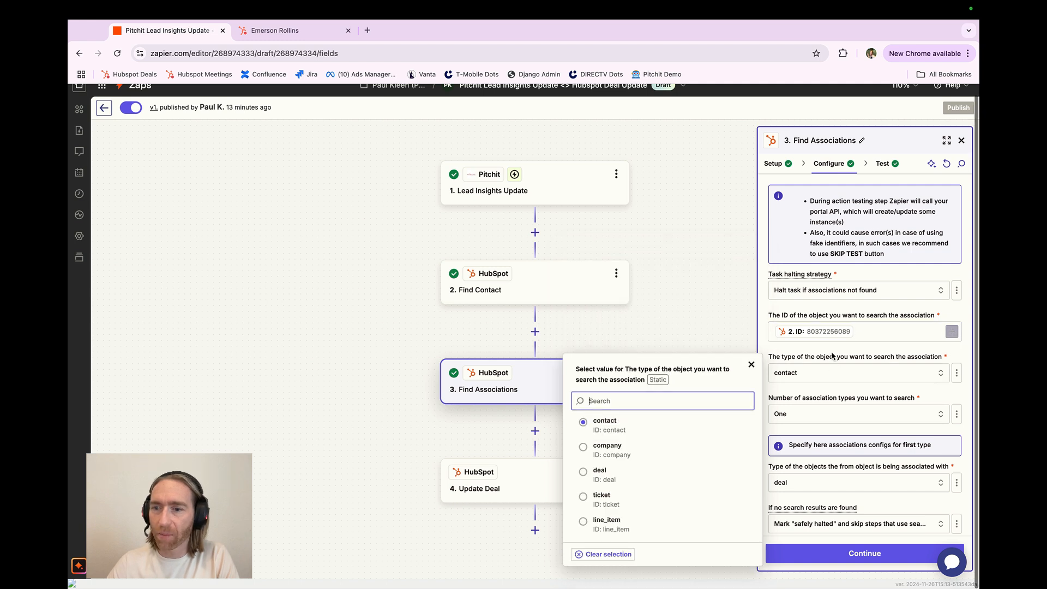
click(820, 351)
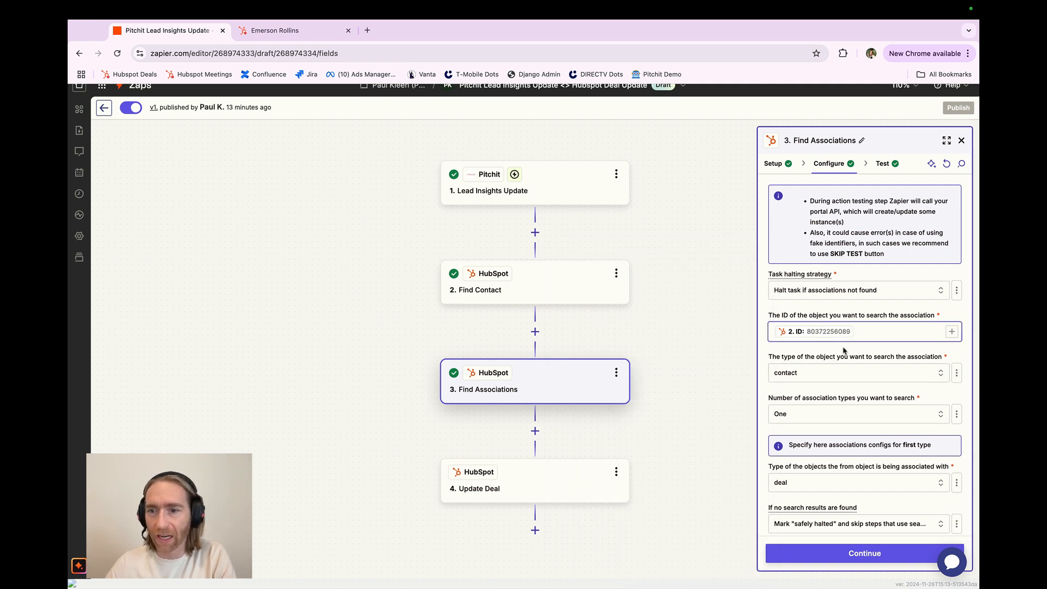
click(797, 373)
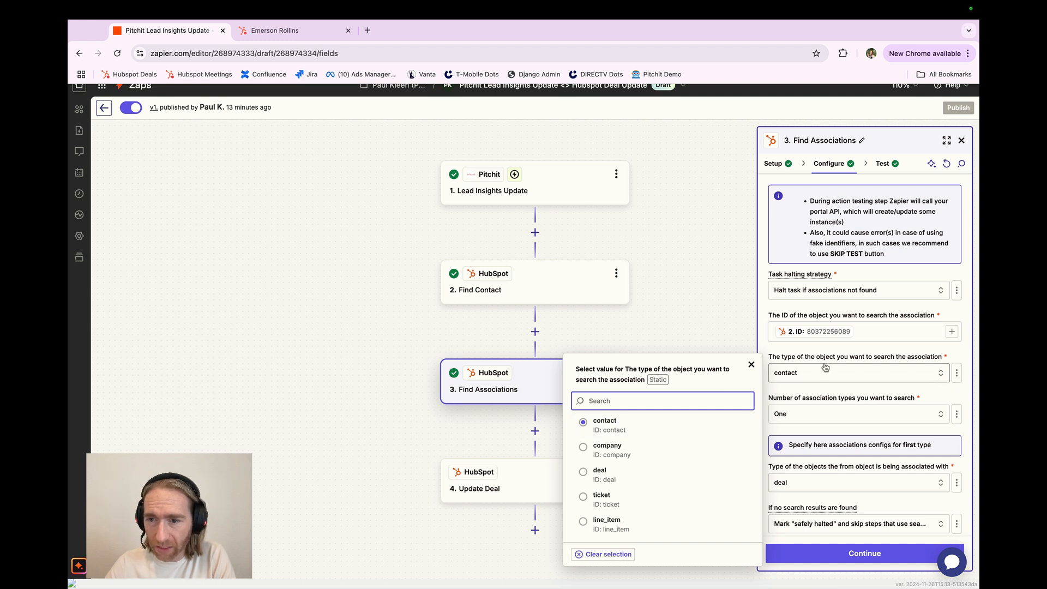
click(821, 352)
scroll(821, 348, down, 1)
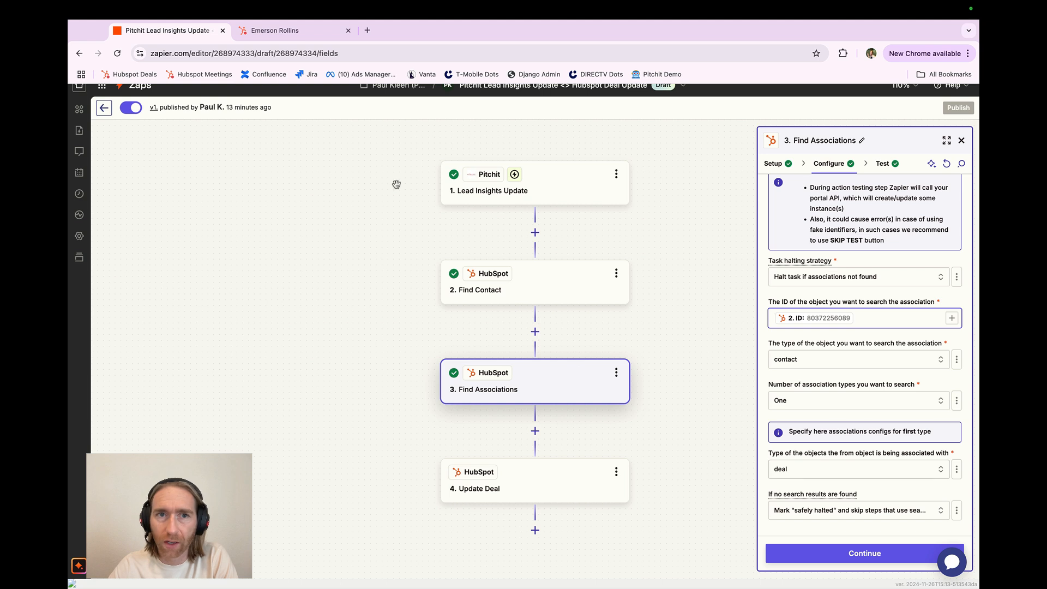
- Check the Company X deal associated with the contact in HubSpot, and return to the Zap
click(276, 31)
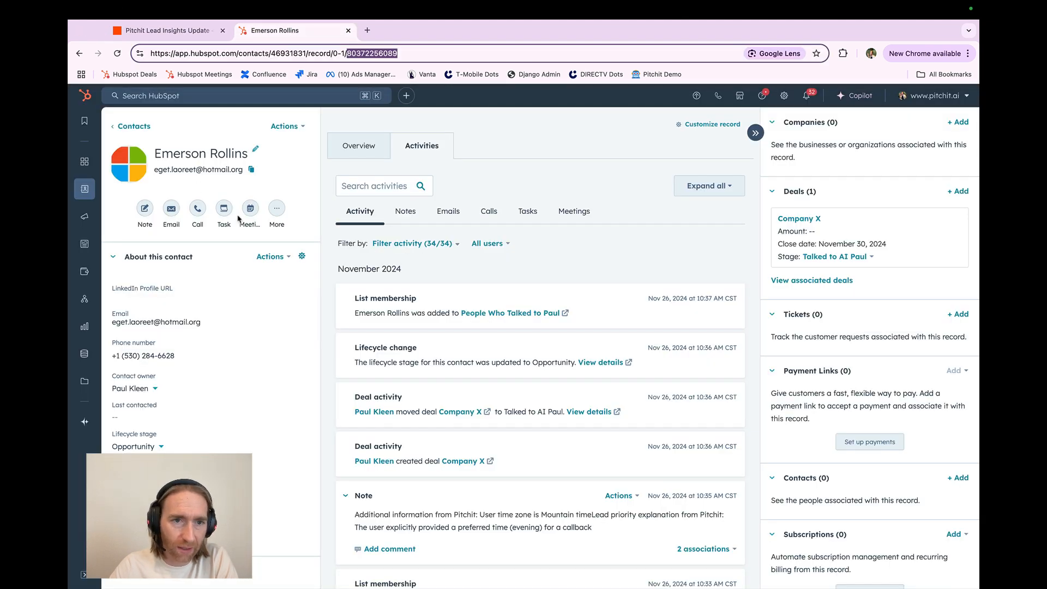
click(332, 178)
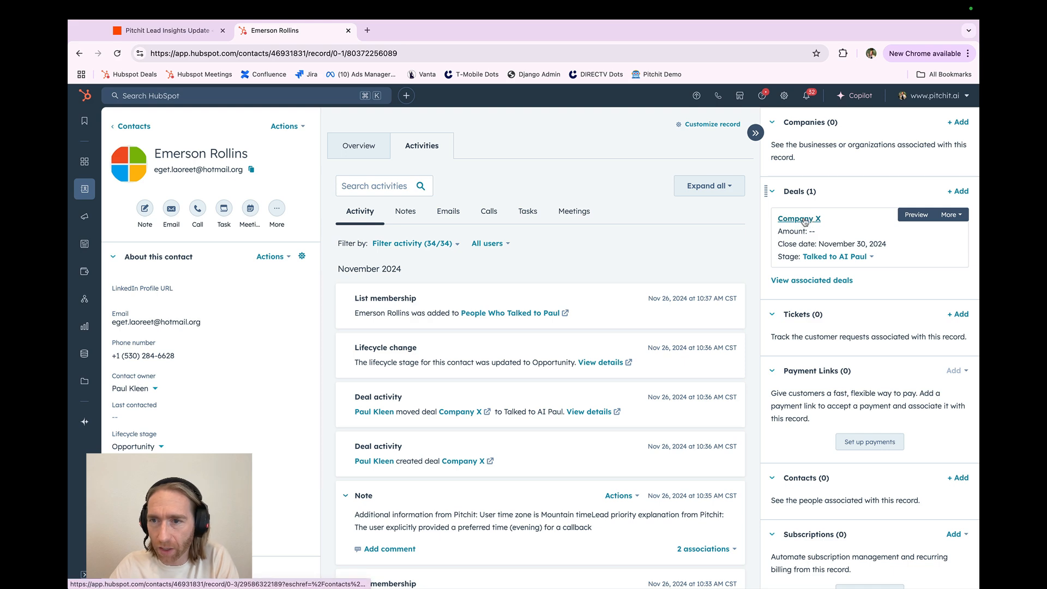
click(163, 31)
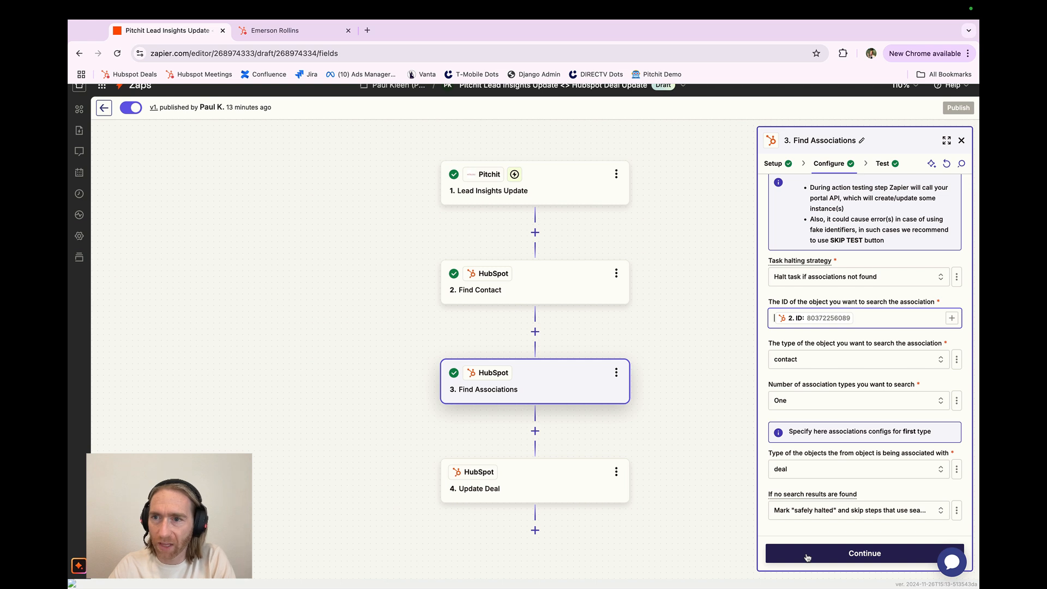
- Continue to the Find Associations test and compare its Contact To Deal ID with the Company X deal's record ID in HubSpot
click(807, 554)
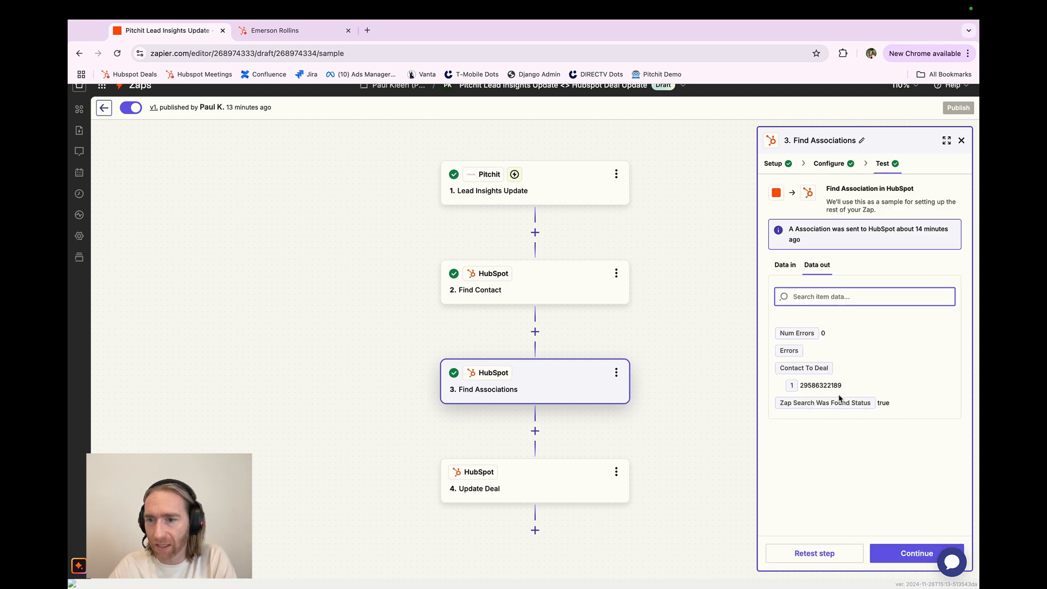
double_click(823, 385)
click(280, 31)
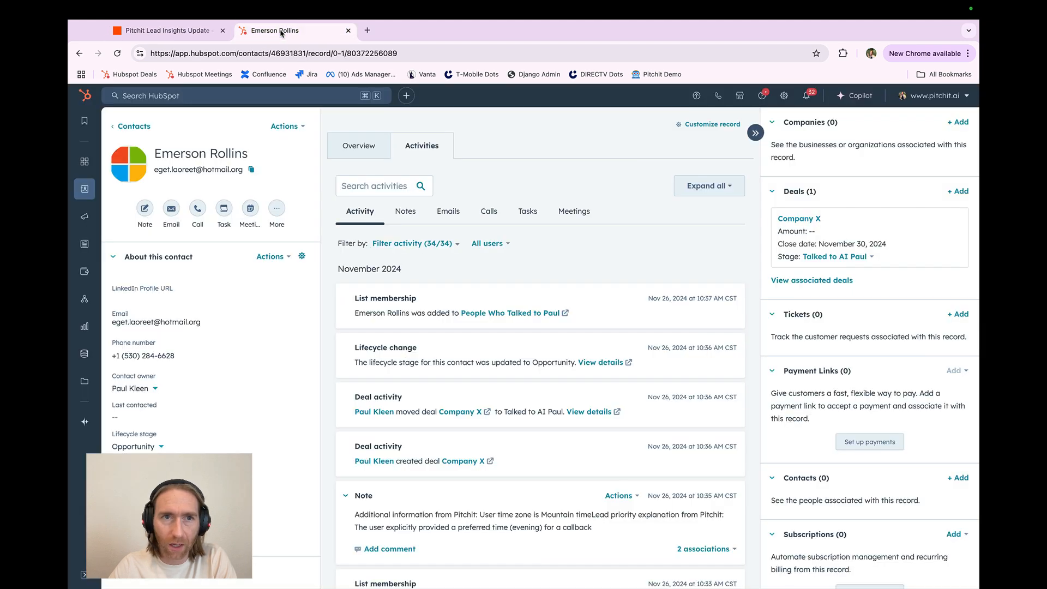
click(798, 219)
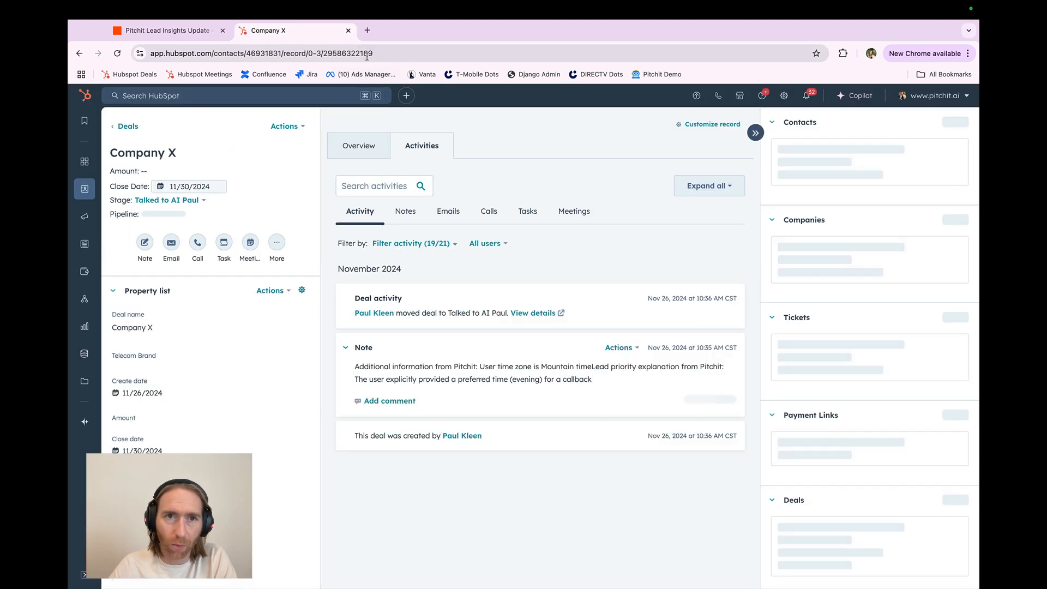
double_click(373, 52)
click(201, 31)
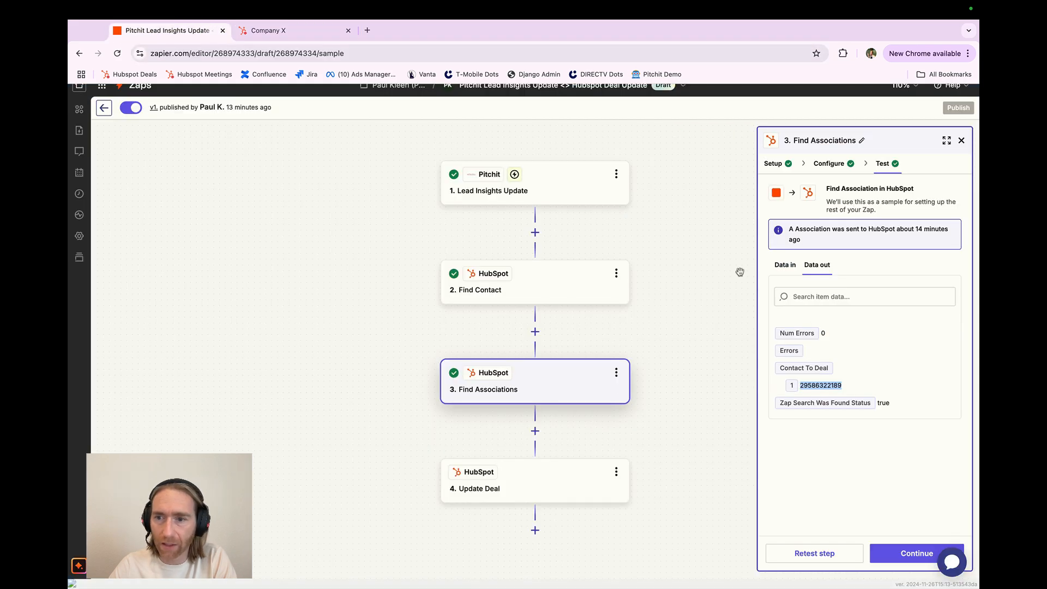
click(814, 386)
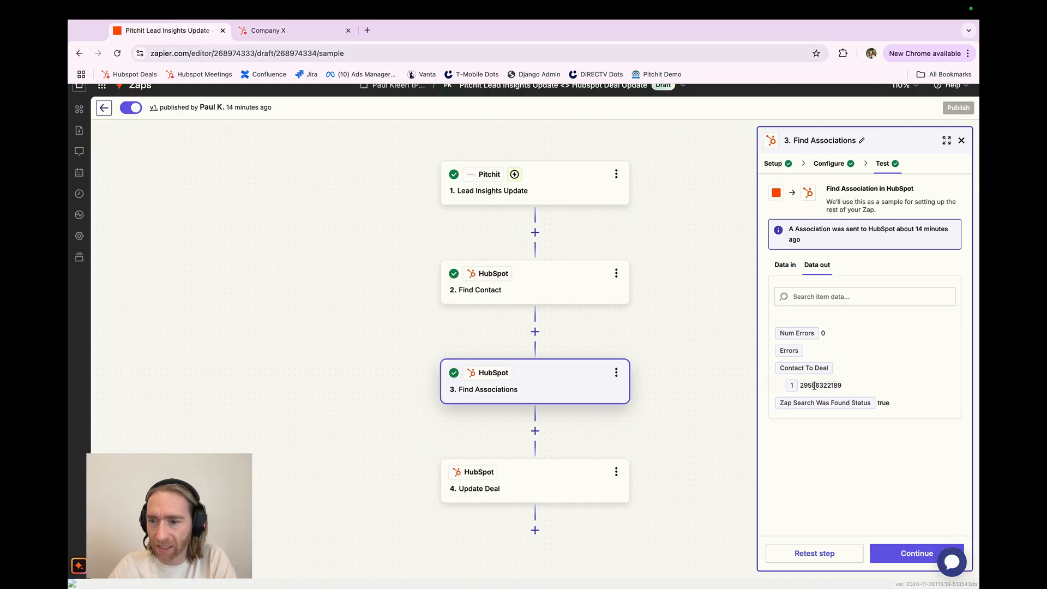
- Continue to the fourth step, review its HubSpot setup with the Update Deal event, and open its configuration
click(883, 547)
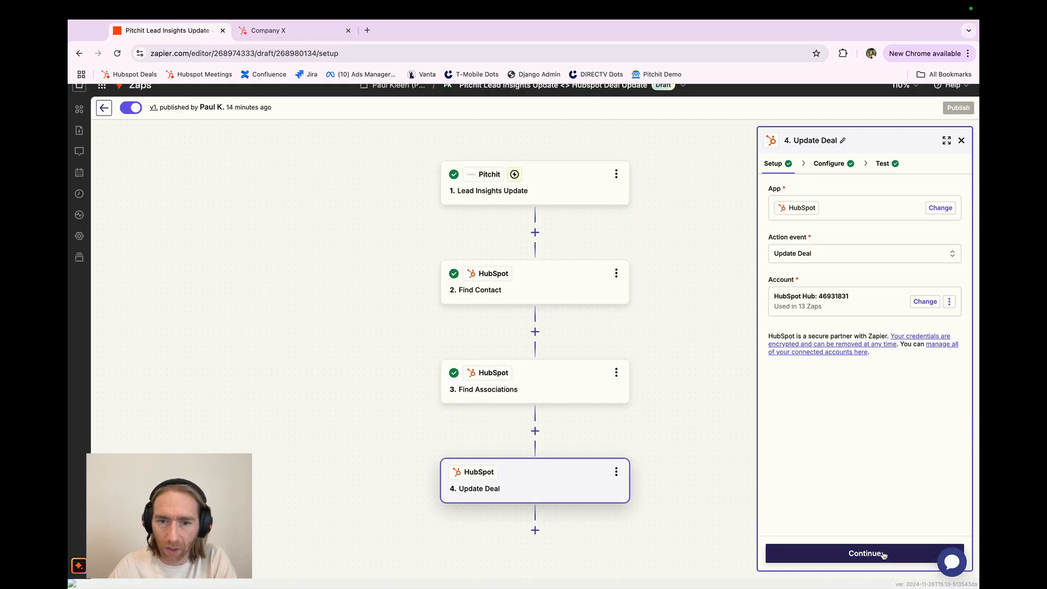
scroll(850, 252, up, 5)
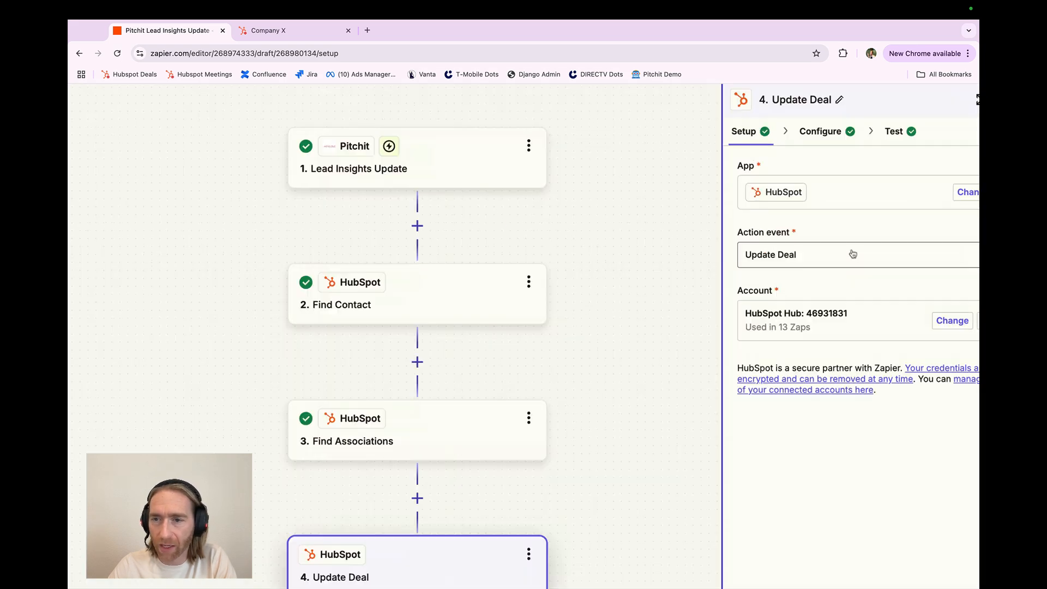
scroll(848, 251, right, 3)
scroll(624, 266, down, 5)
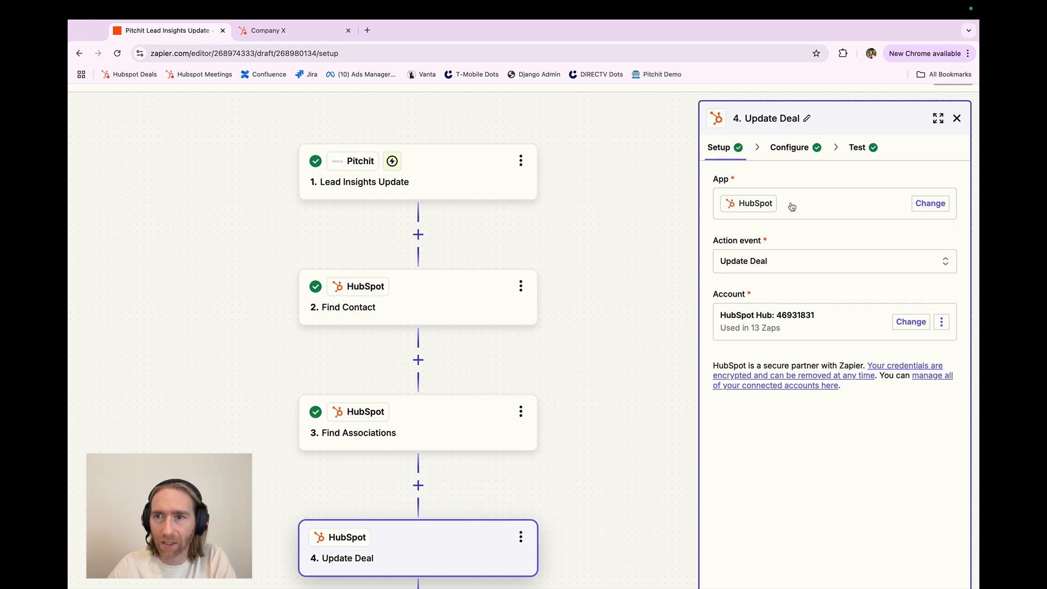
click(794, 154)
- Inspect the data source of Update Deal's Object ID and compare it with the Company X deal's record ID in HubSpot
scroll(794, 154, down, 3)
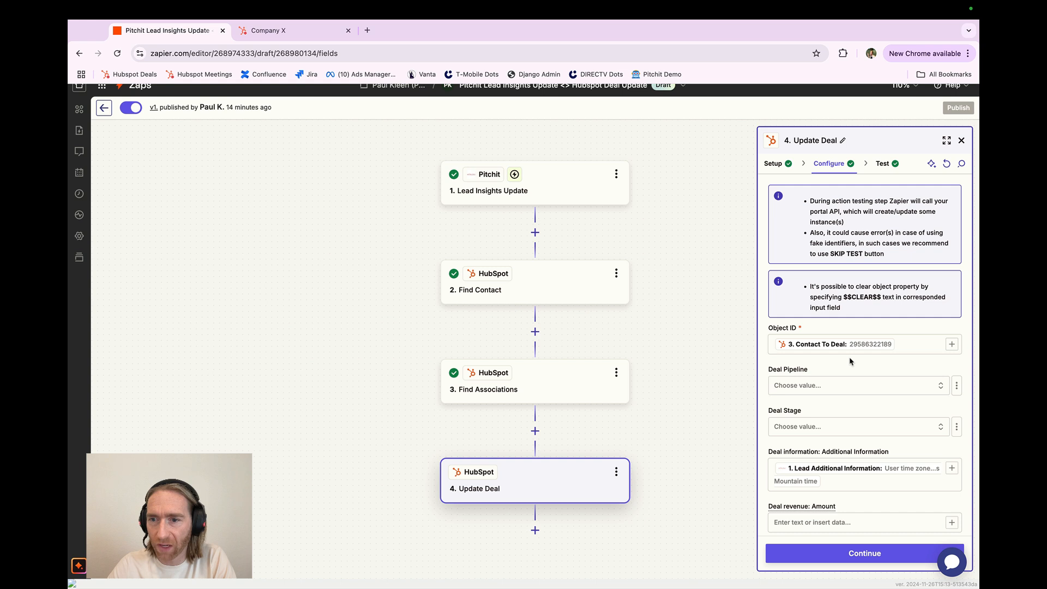
scroll(850, 360, down, 1)
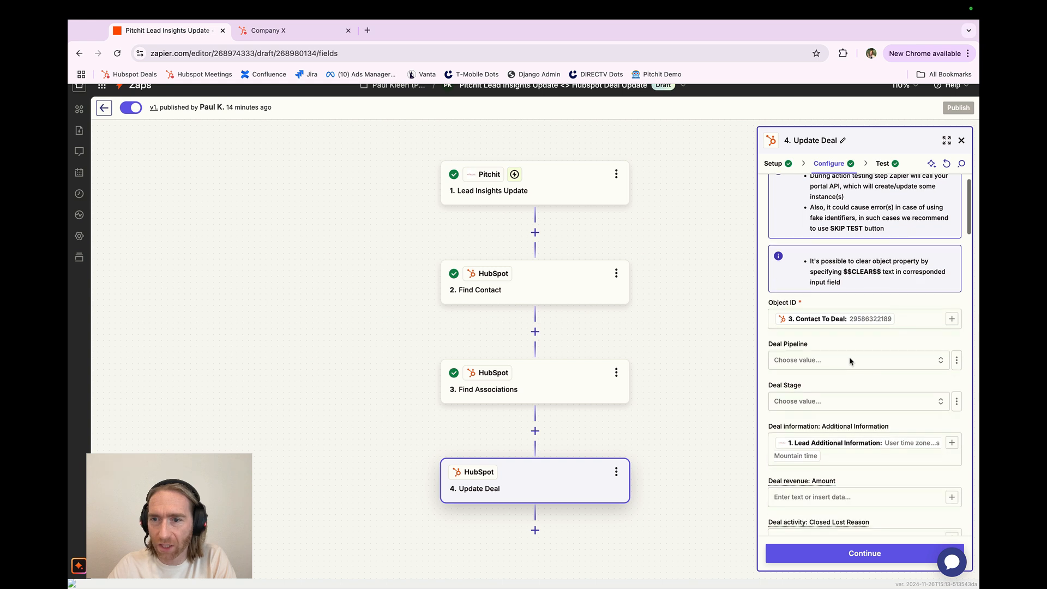
click(952, 309)
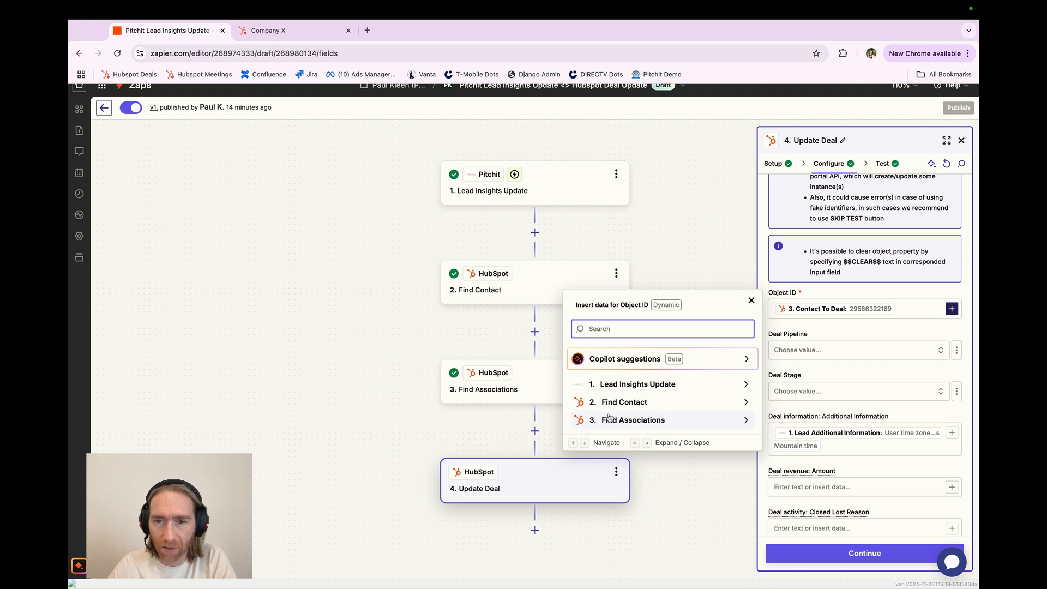
click(746, 419)
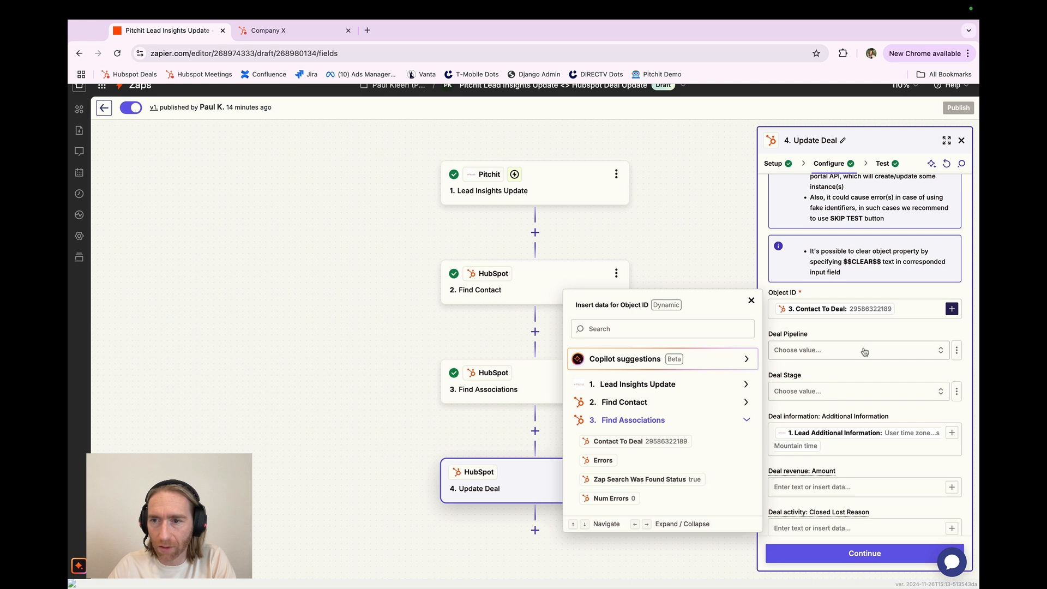
click(852, 314)
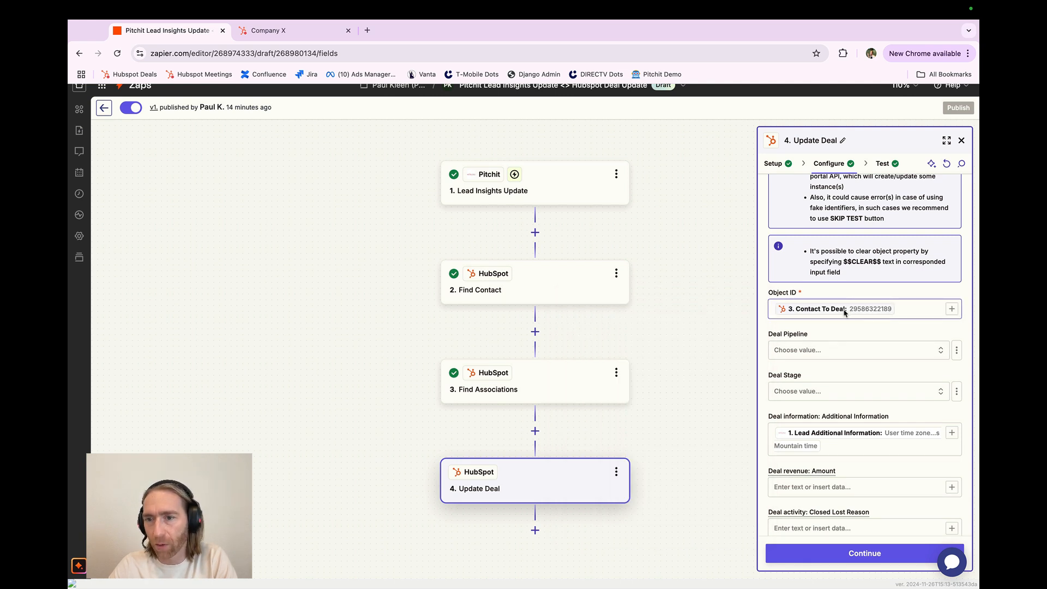
click(289, 36)
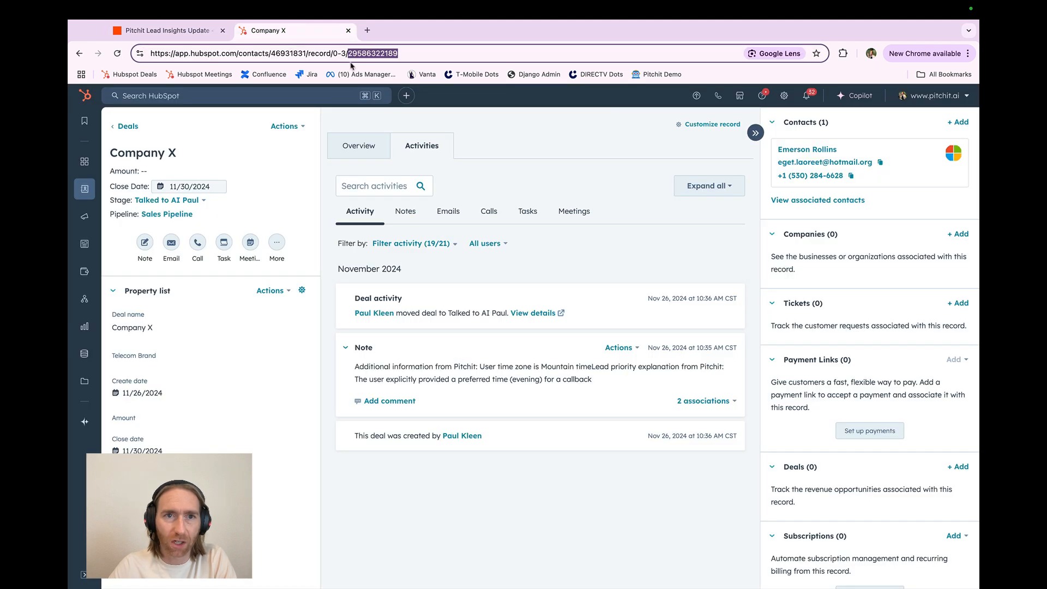
click(154, 31)
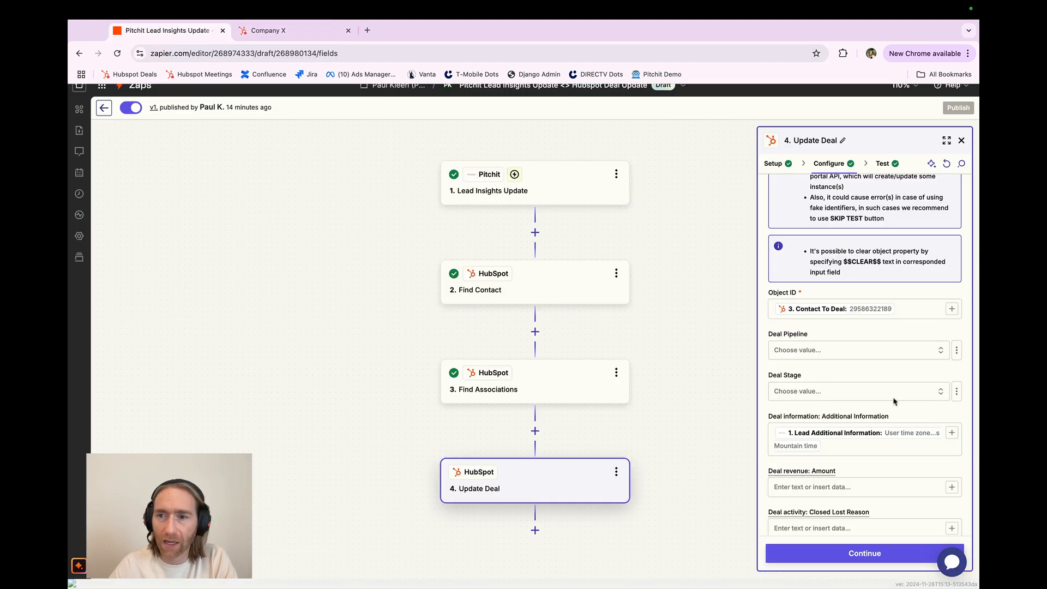
- Locate Contact To Deal under Find Associations in the data available for Update Deal's Object ID
click(952, 309)
click(745, 420)
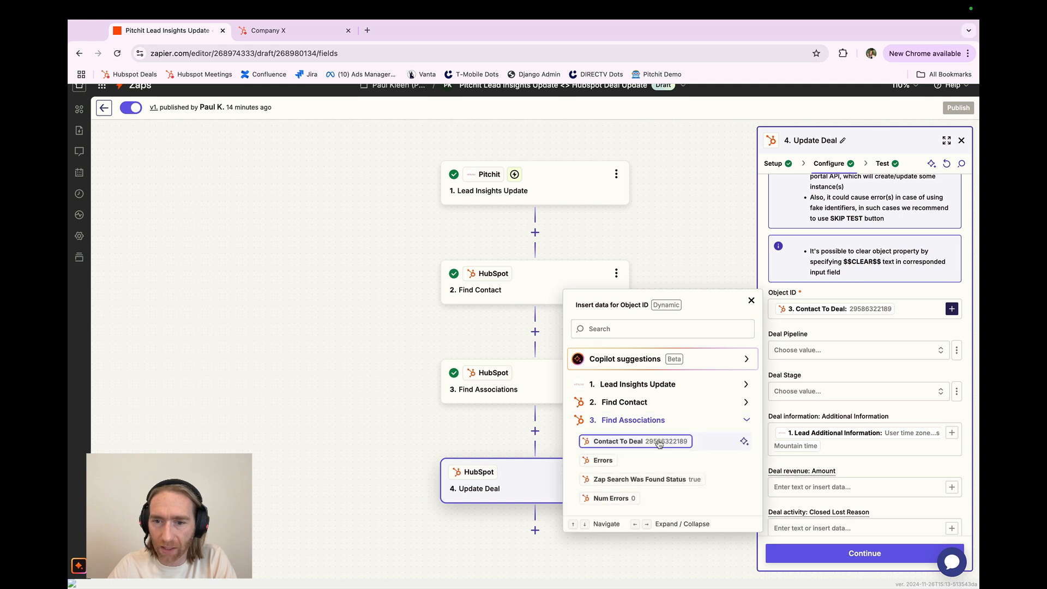
click(833, 325)
- Review the Lead Additional Information mapping in Update Deal and examine the Company X deal's property list in HubSpot
scroll(845, 374, down, 2)
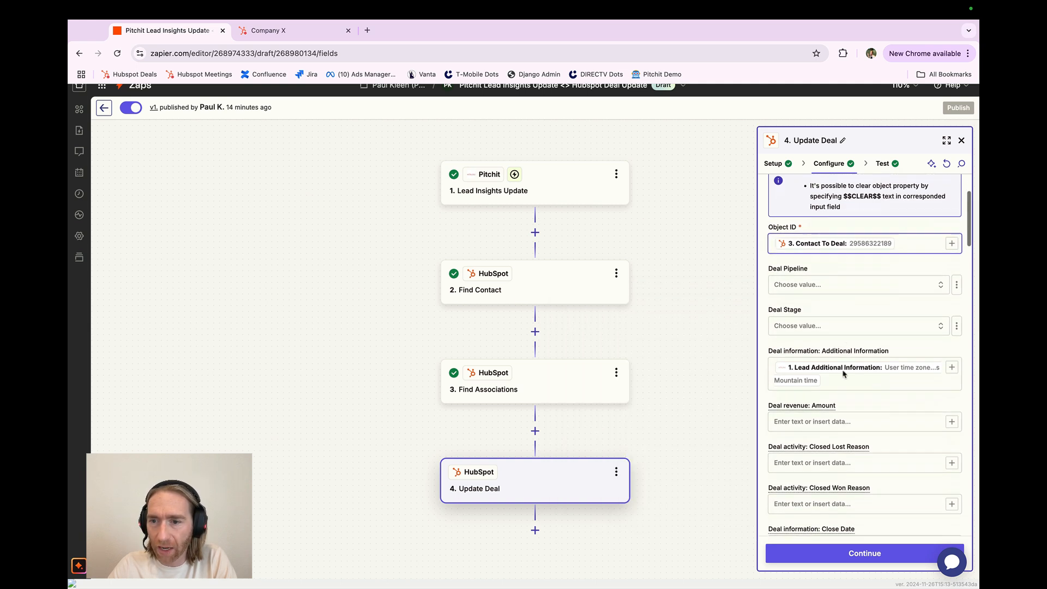
scroll(843, 373, down, 1)
click(840, 363)
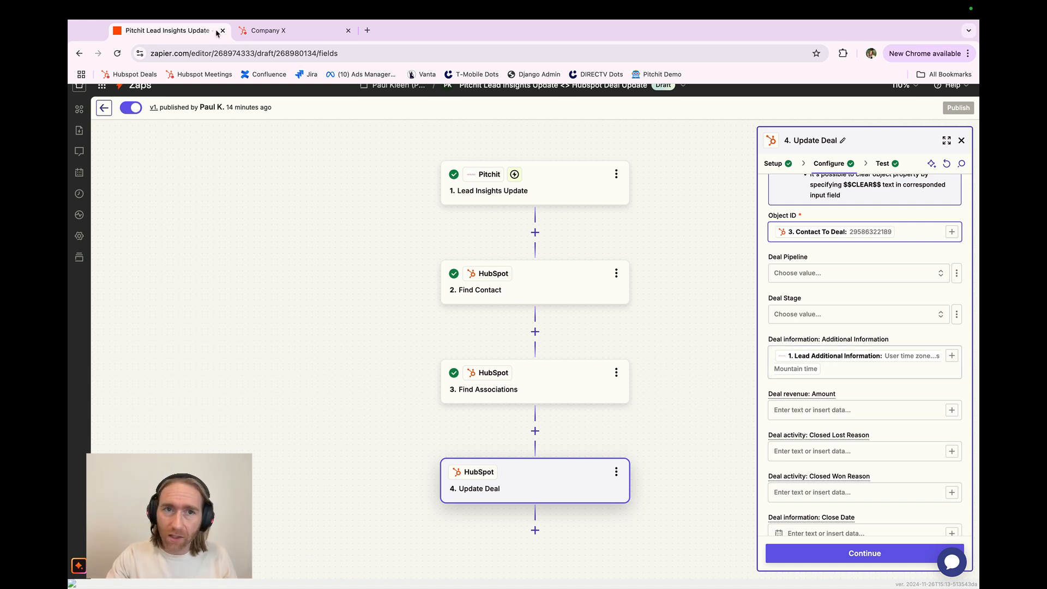
click(269, 31)
scroll(164, 502, down, 5)
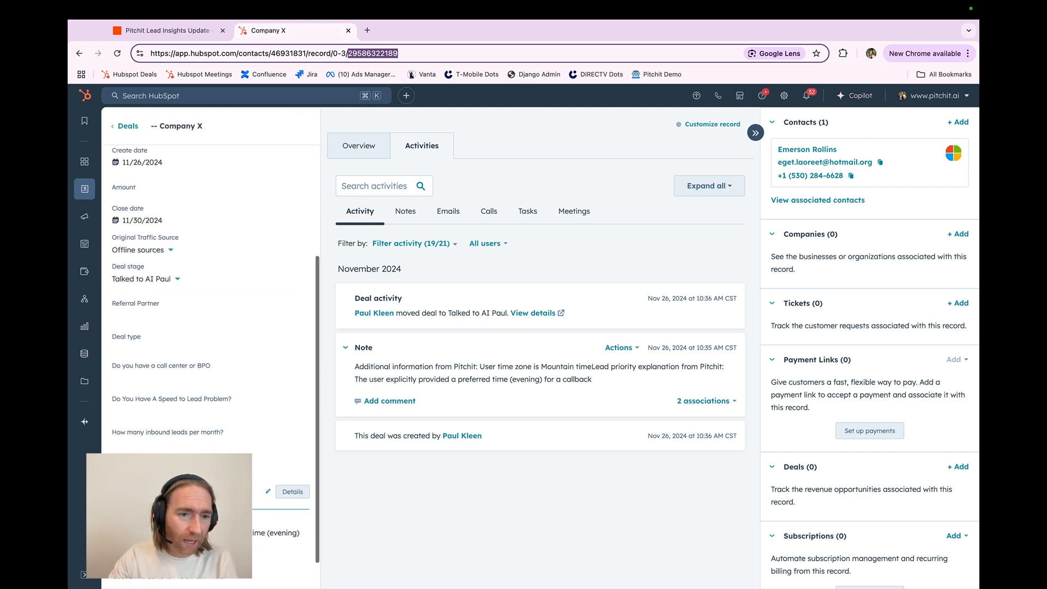
- Examine the Company X deal's custom properties down to Lead Insights and Additional Information
scroll(152, 322, up, 5)
scroll(153, 322, left, 3)
scroll(152, 322, down, 5)
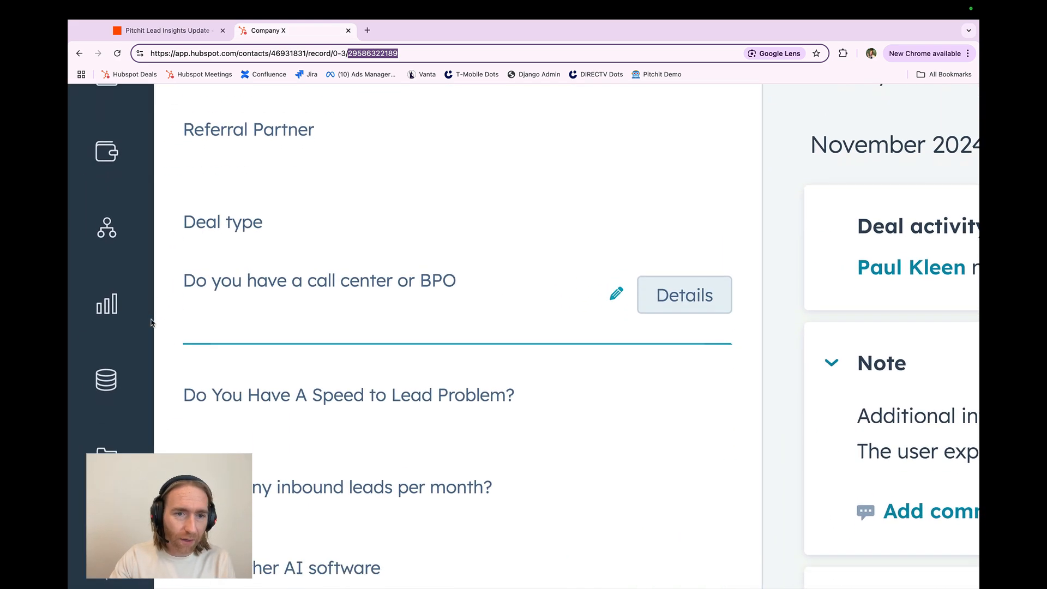
click(217, 159)
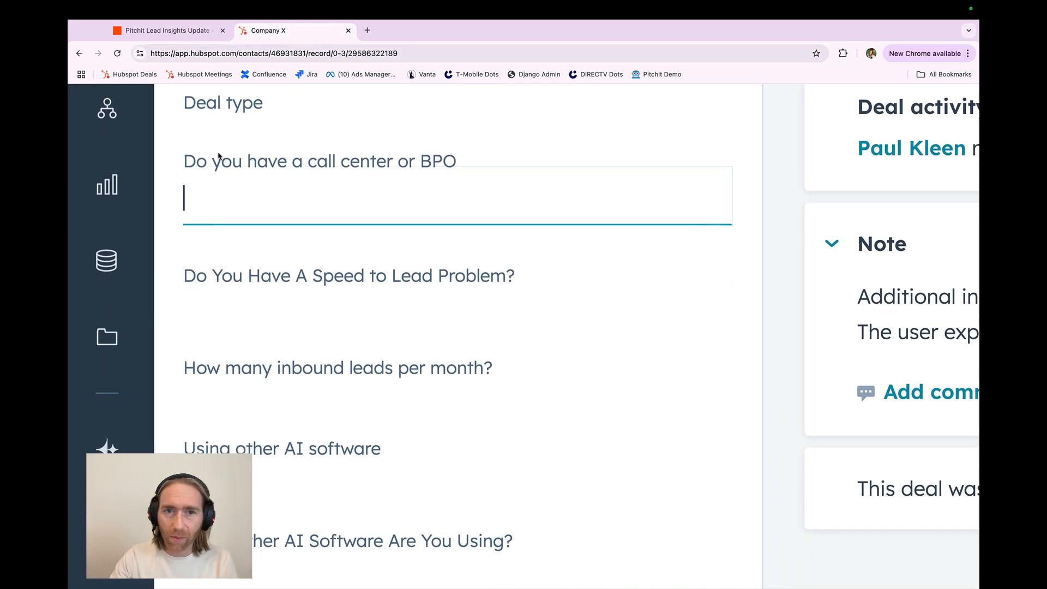
scroll(228, 271, down, 5)
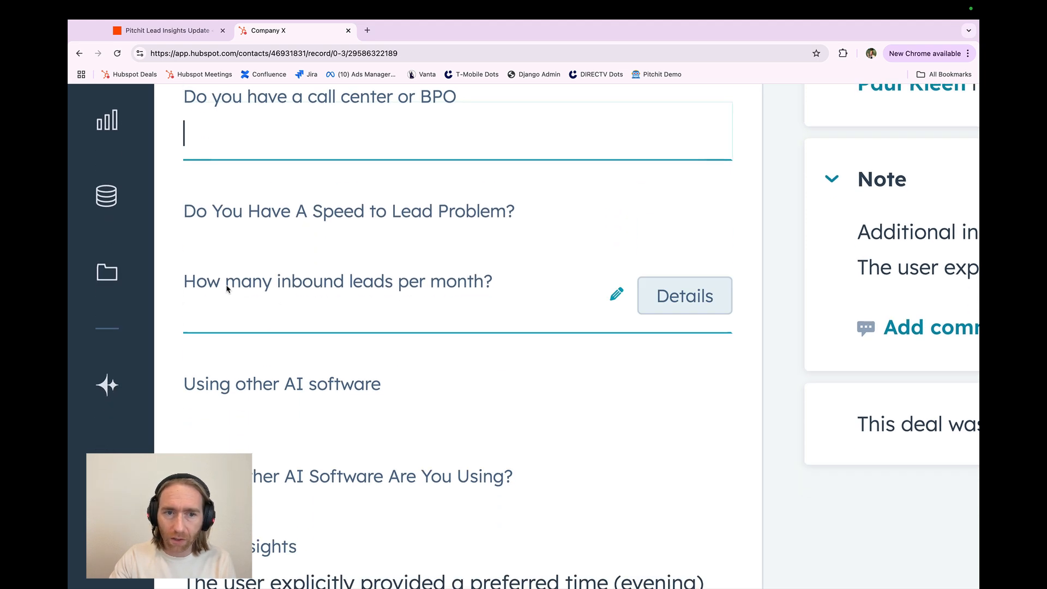
scroll(193, 434, down, 3)
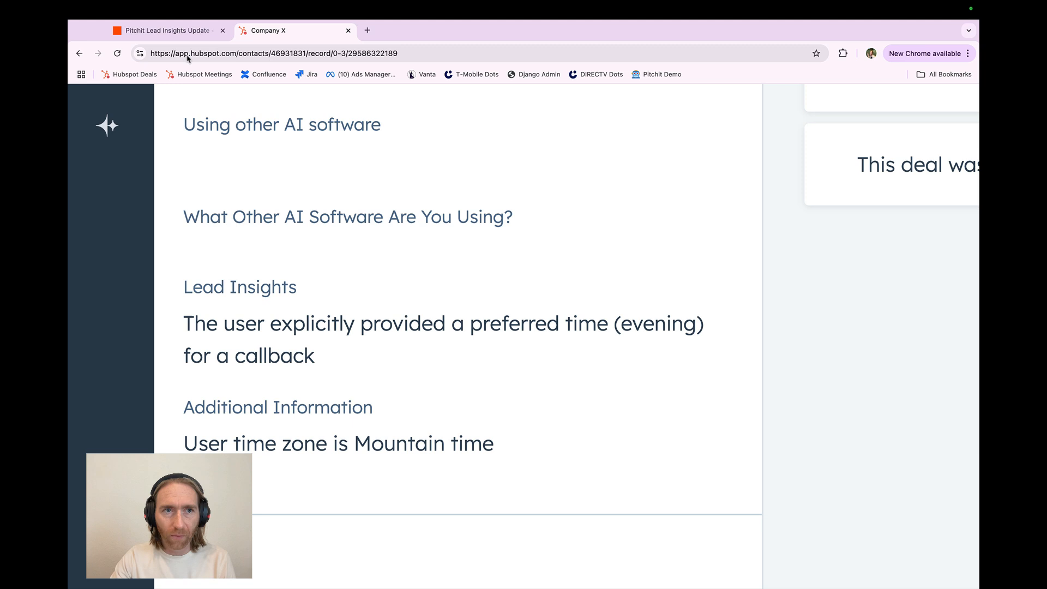
- Check the Update Deal configuration in Zapier, then review the Lead Insights and Additional Information values on the Company X deal in HubSpot
click(163, 30)
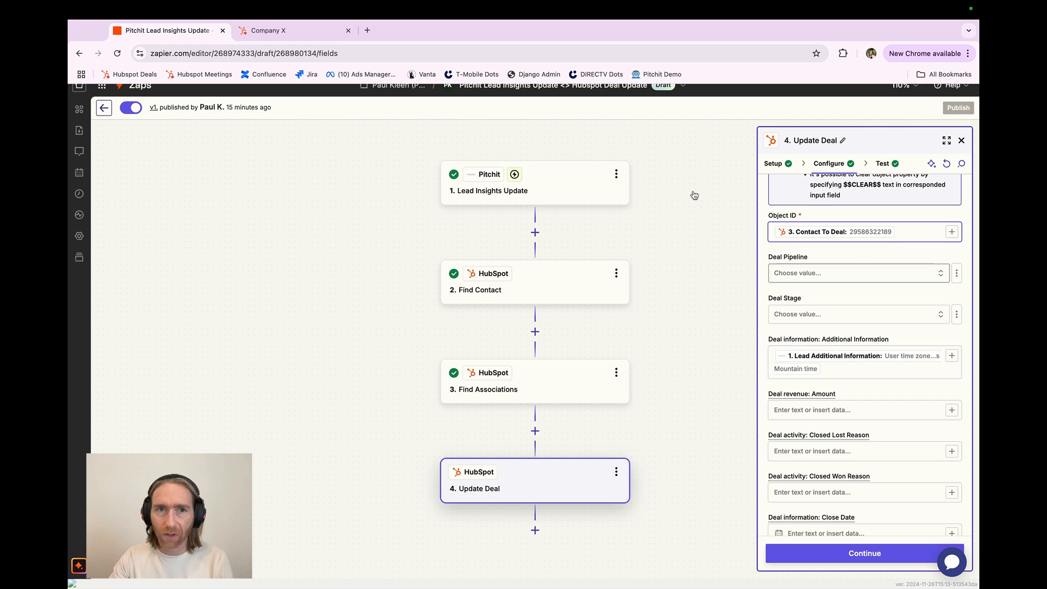
click(275, 31)
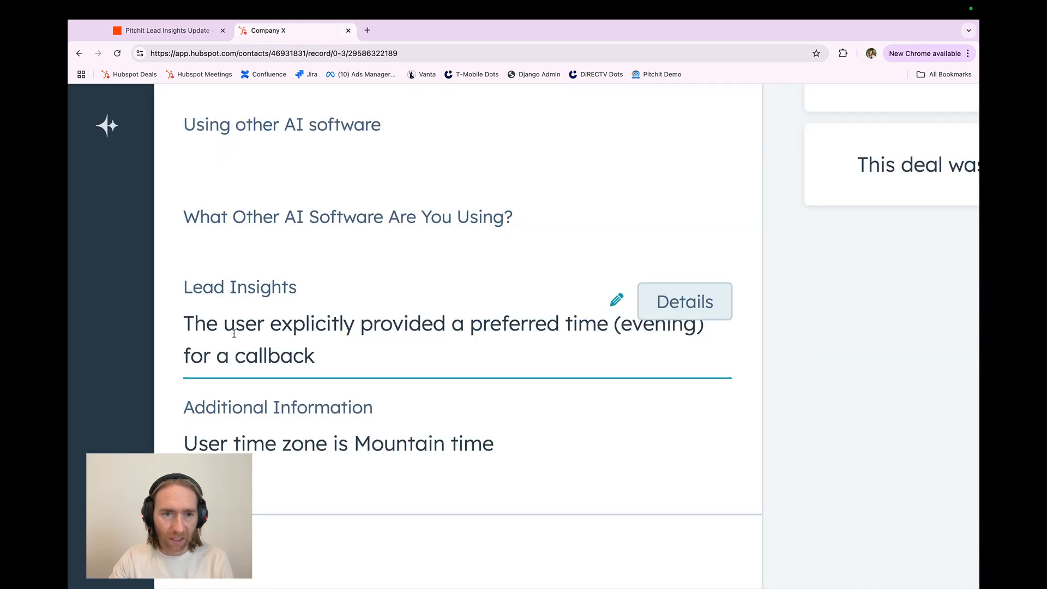
scroll(233, 333, down, 5)
scroll(156, 249, up, 5)
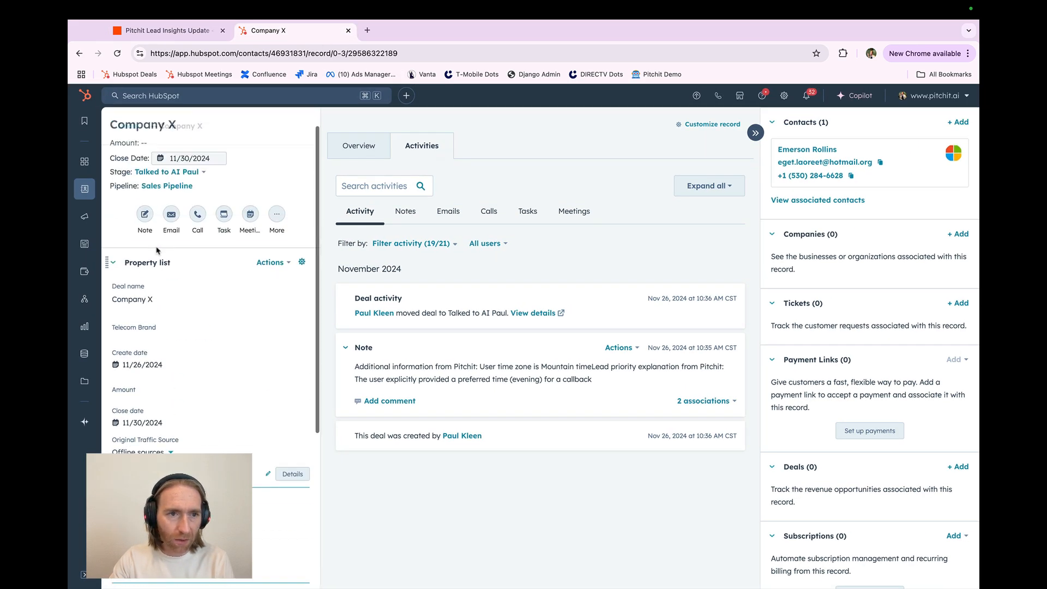
scroll(156, 249, down, 5)
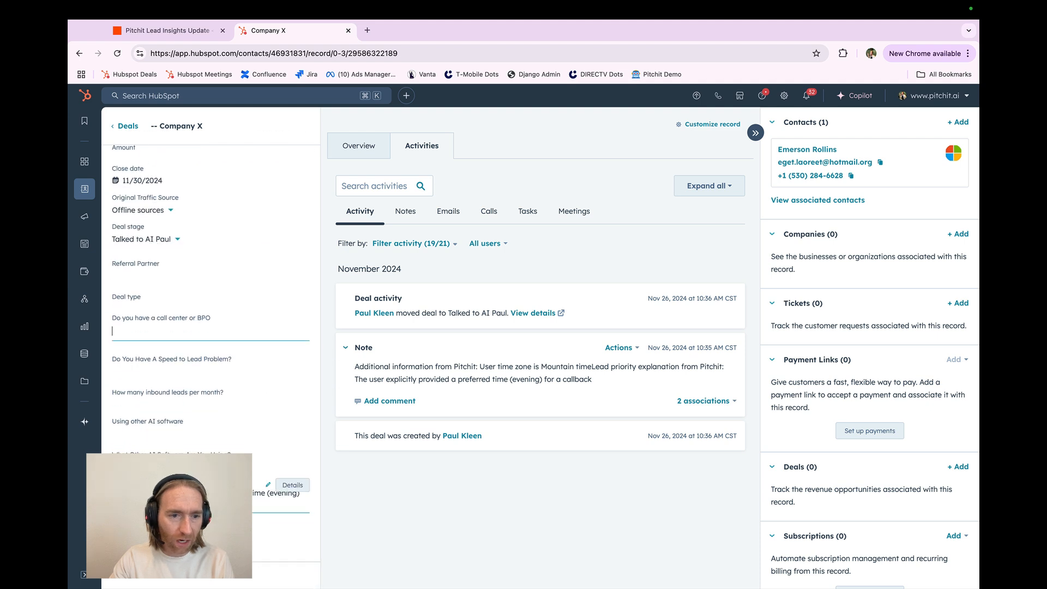
triple_click(185, 494)
click(185, 537)
click(186, 494)
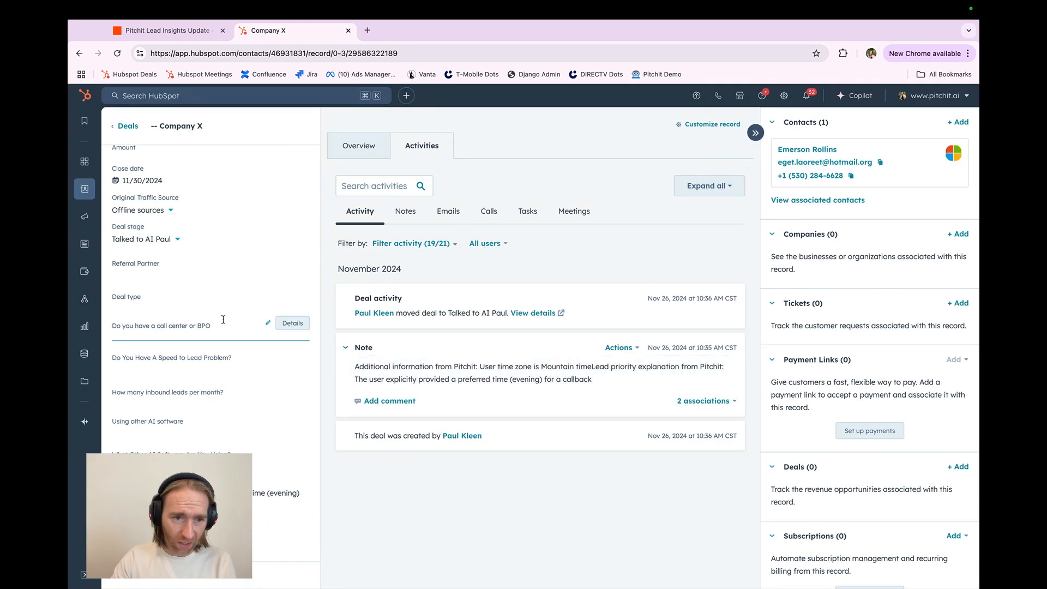
scroll(149, 283, up, 2)
scroll(150, 283, down, 2)
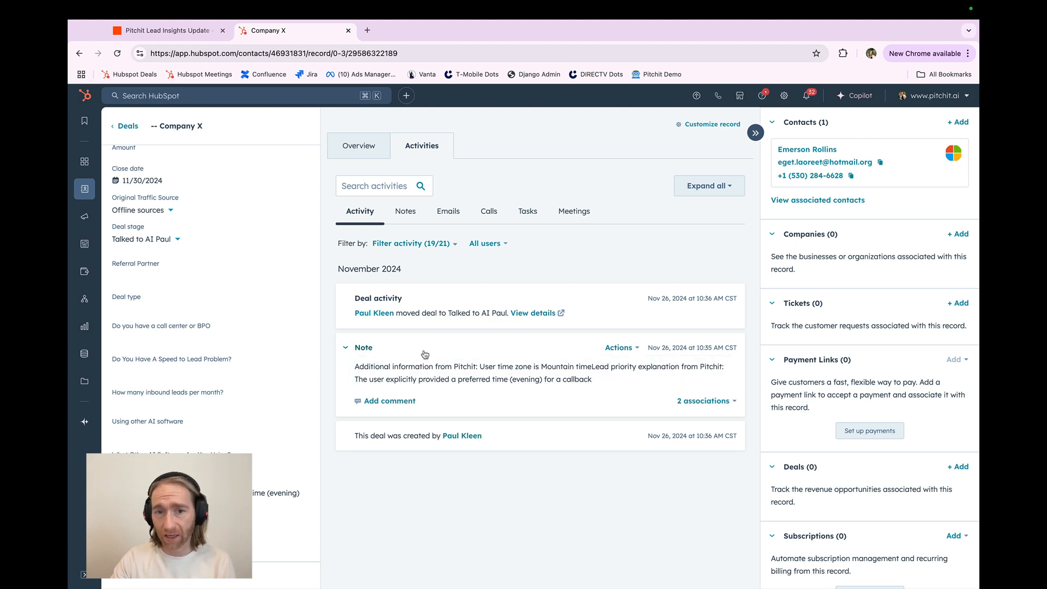
- Open the Company X deal's Pitchit note and read its additional information and lead priority explanation lines
click(369, 367)
scroll(419, 388, up, 5)
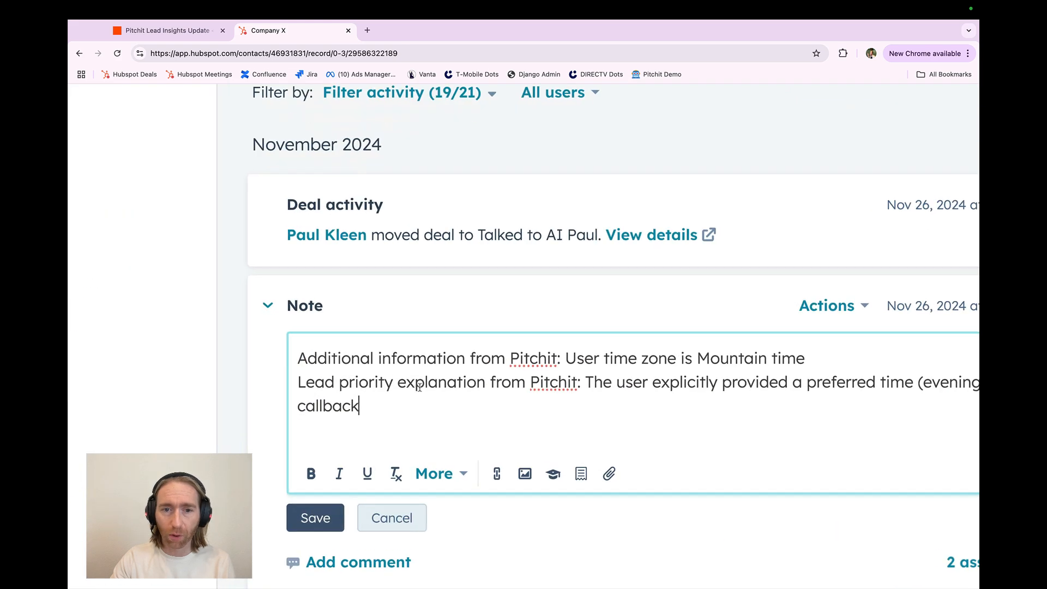
triple_click(403, 360)
triple_click(636, 352)
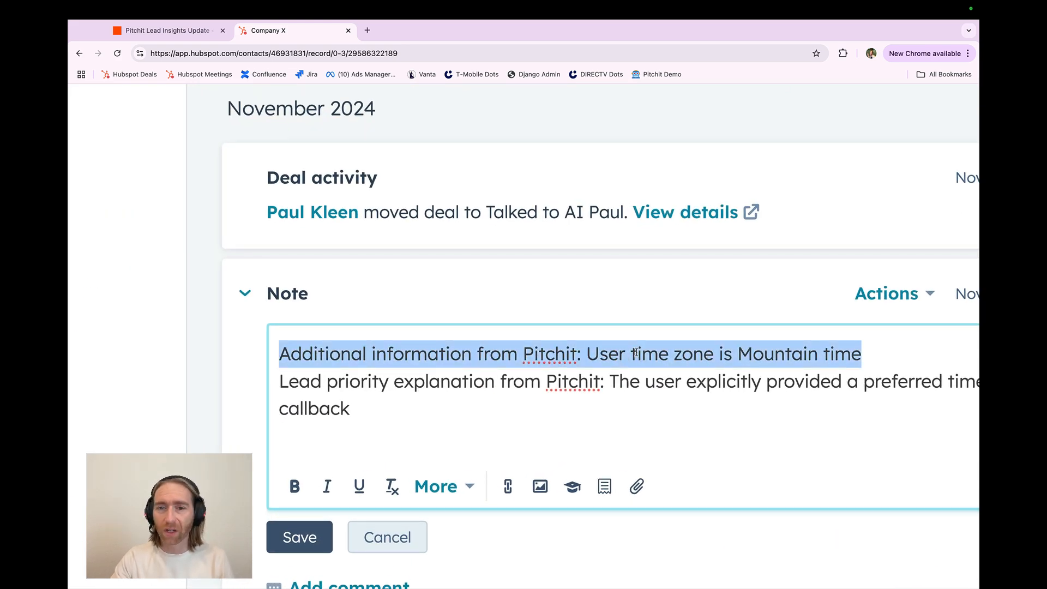
triple_click(615, 383)
scroll(615, 384, right, 5)
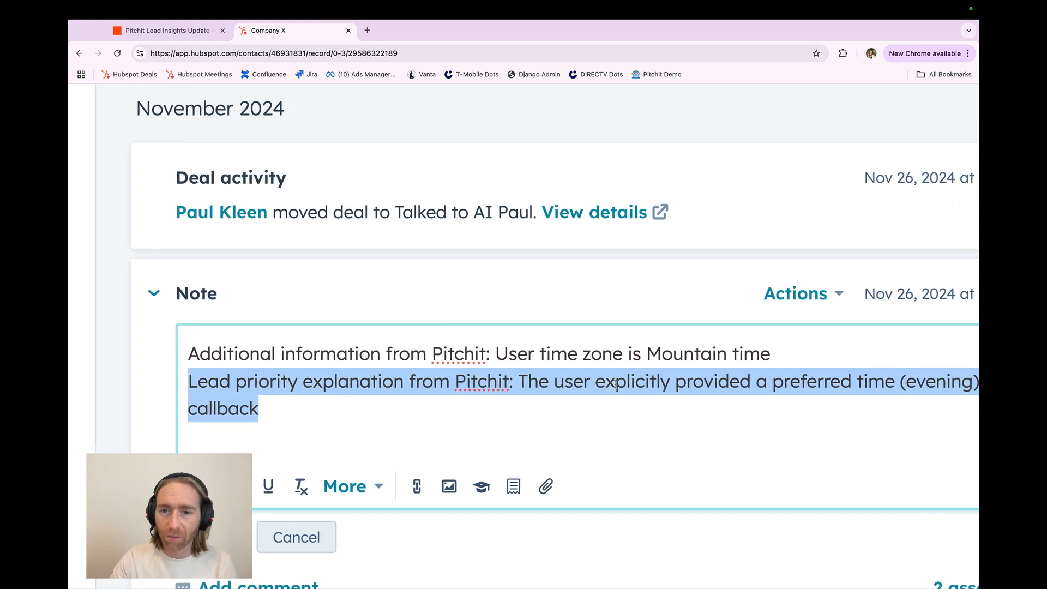
scroll(660, 384, right, 1)
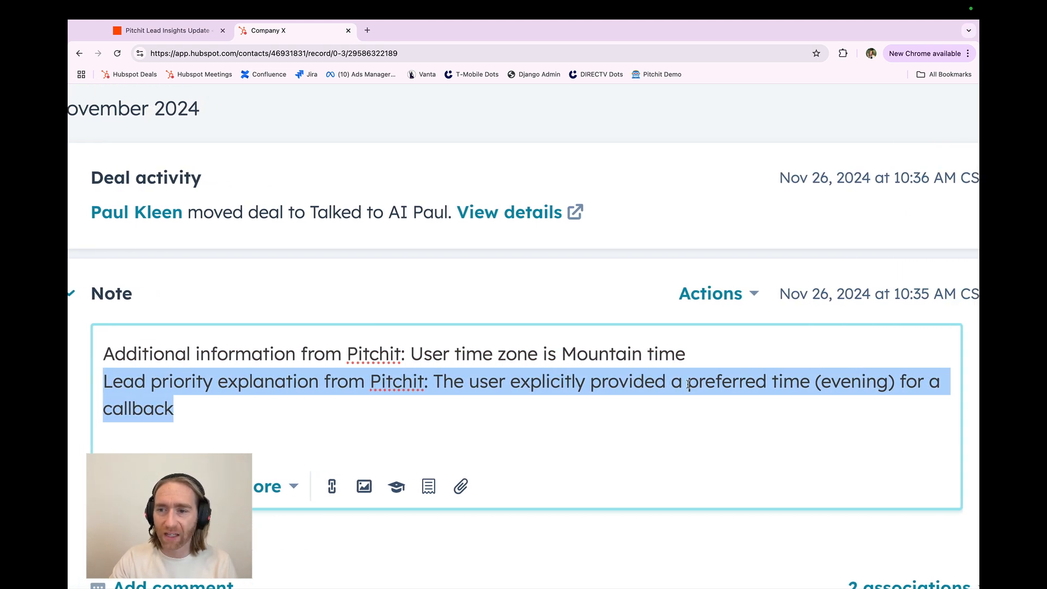
click(415, 427)
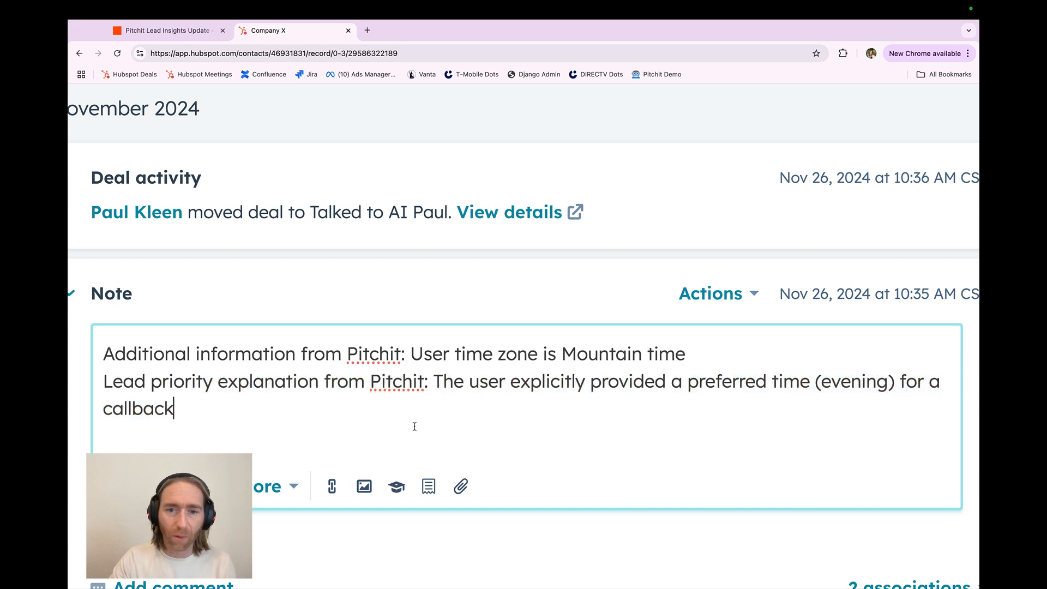
triple_click(377, 399)
key(ctrl+0)
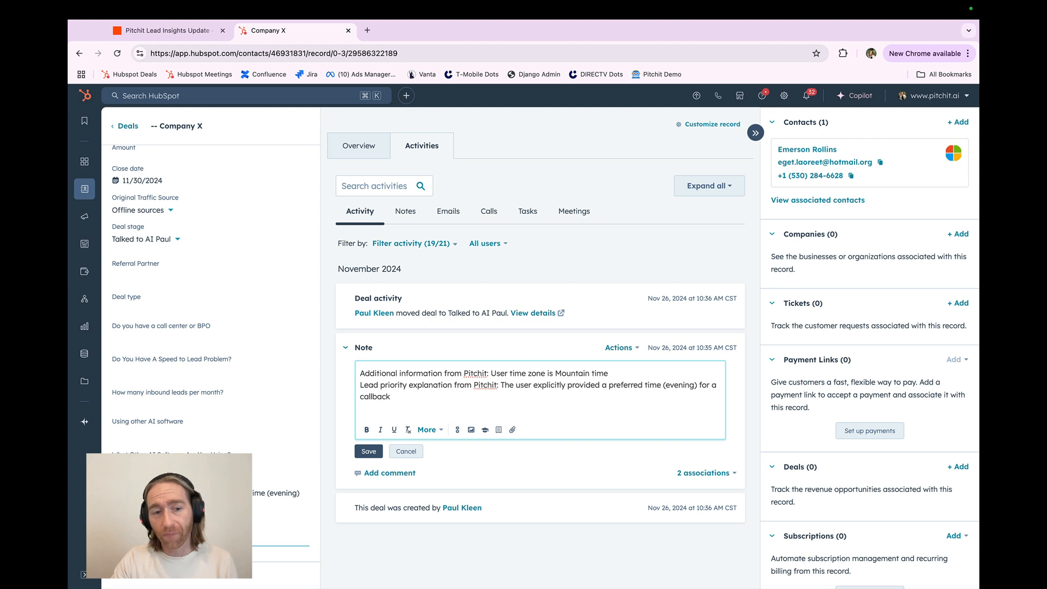
- Compare the deal's Lead Insights and Additional Information properties with the note, and close the note without saving
drag(114, 493, 169, 505)
click(169, 529)
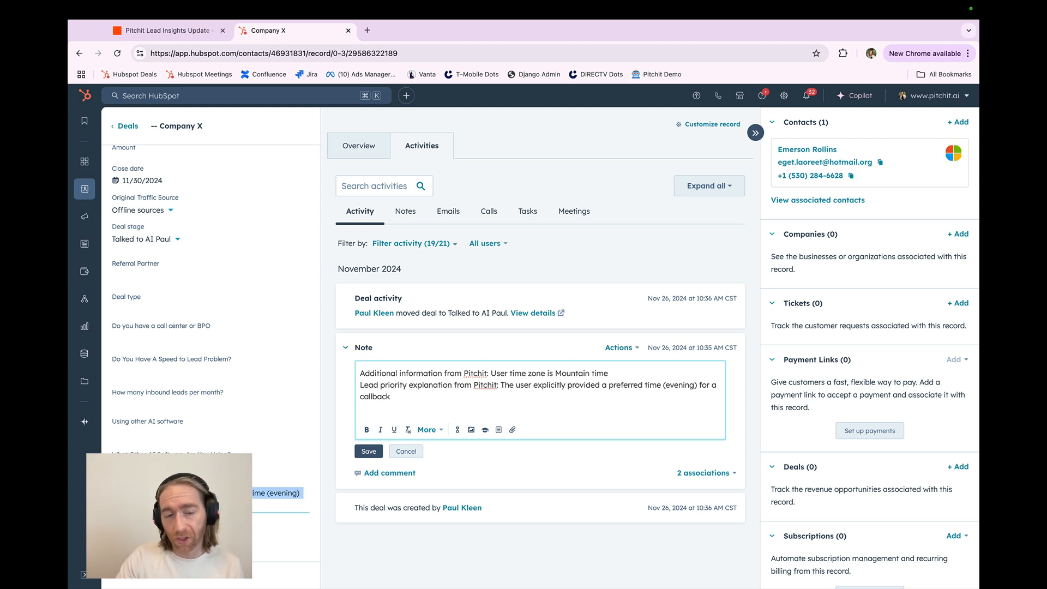
click(169, 503)
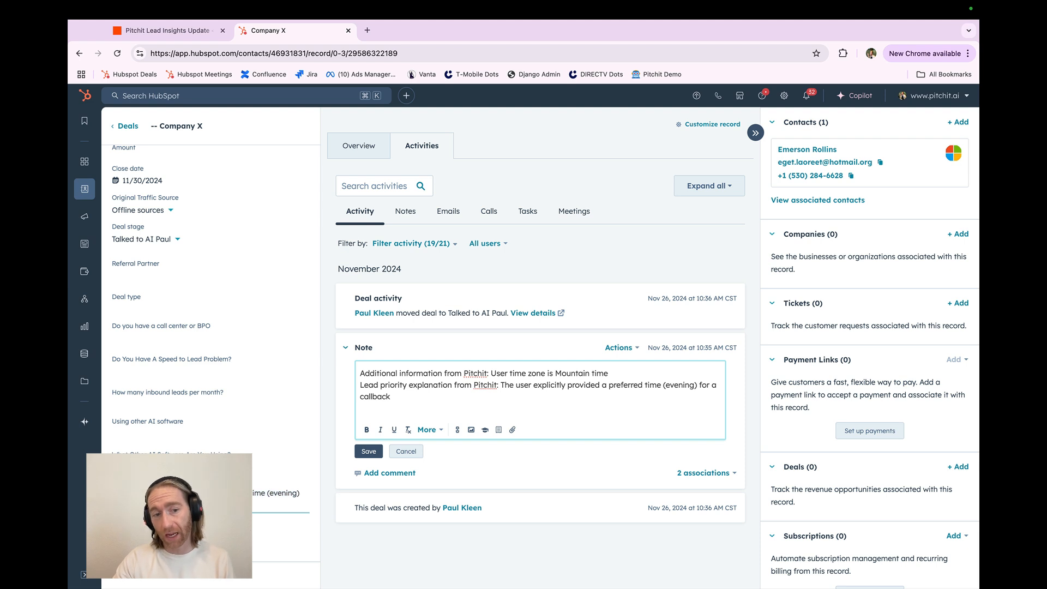
drag(114, 493, 169, 505)
click(169, 503)
click(169, 502)
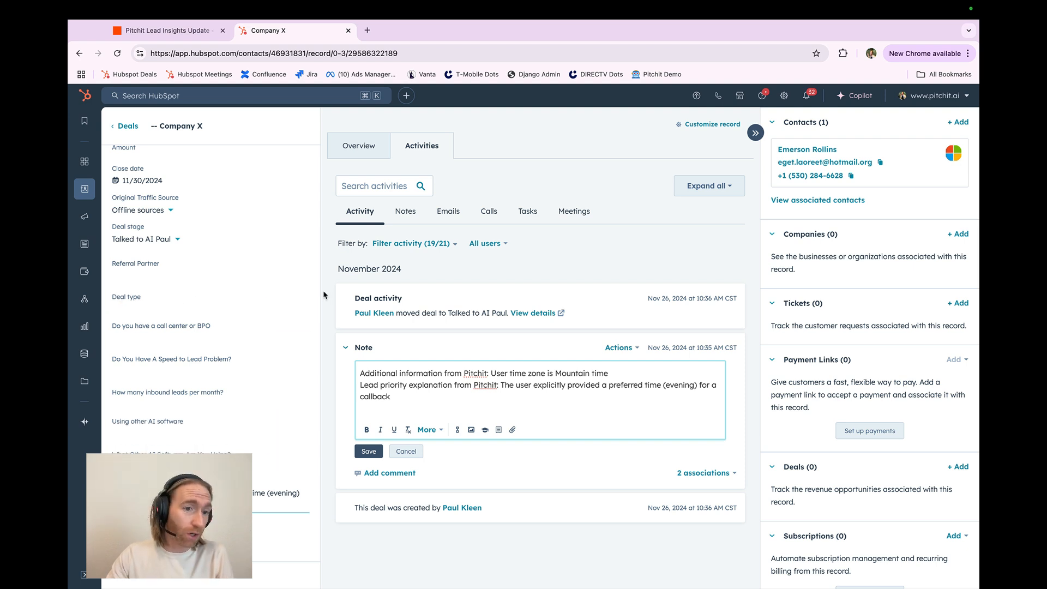
click(398, 452)
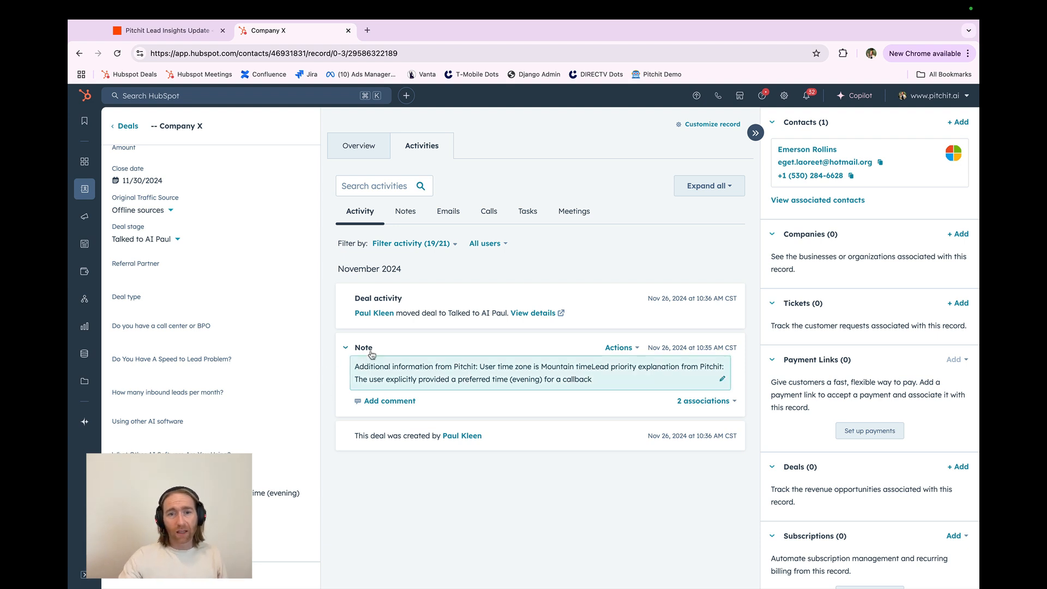
- Return to Zapier and inspect the Lead Insights Update data available for Update Deal's Additional Information field
click(186, 36)
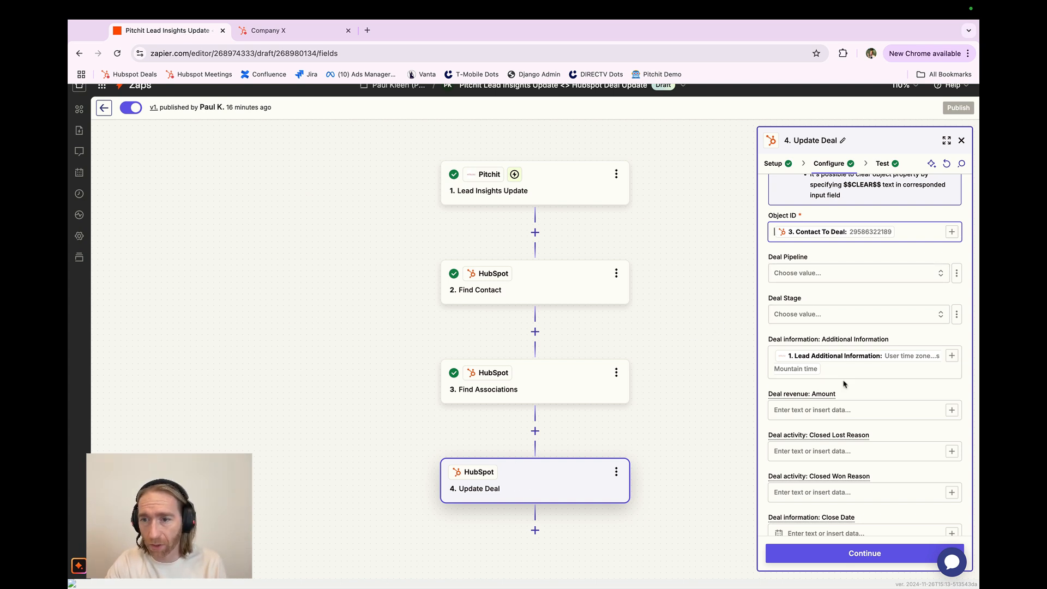
scroll(843, 384, up, 5)
scroll(844, 384, right, 3)
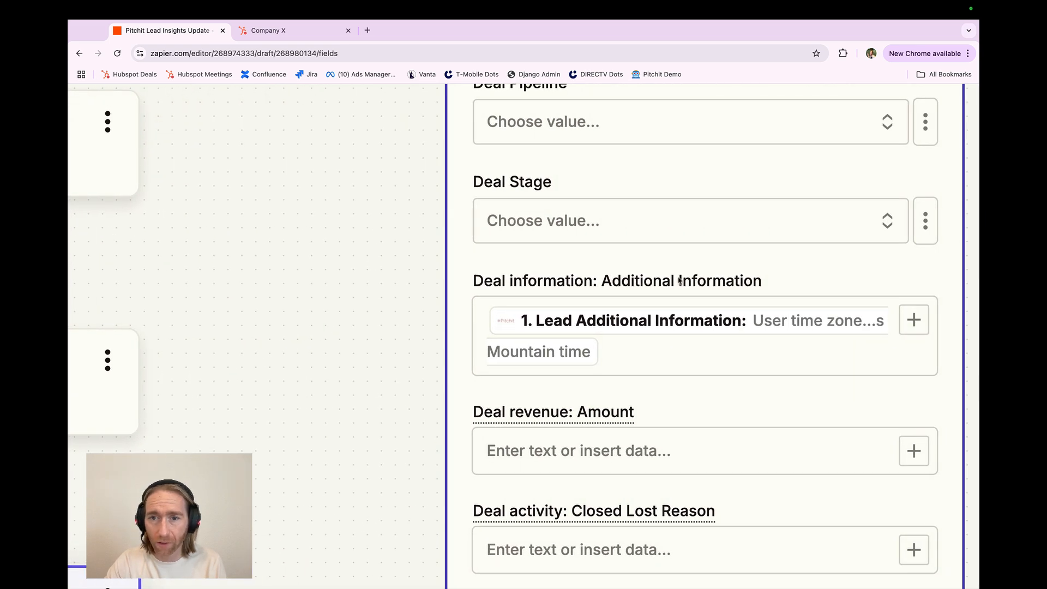
double_click(638, 283)
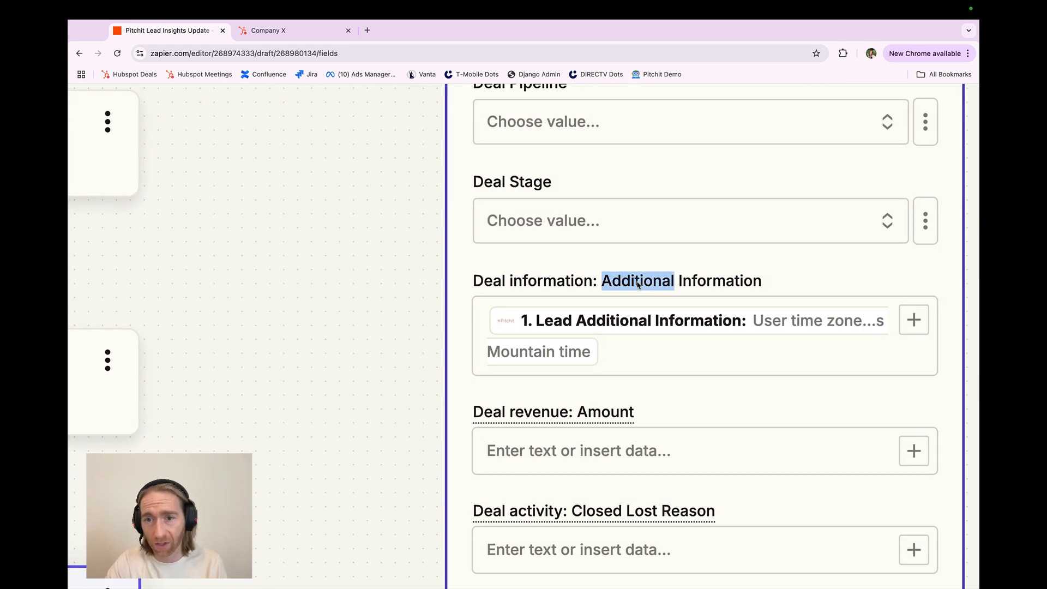
click(639, 284)
scroll(639, 284, down, 5)
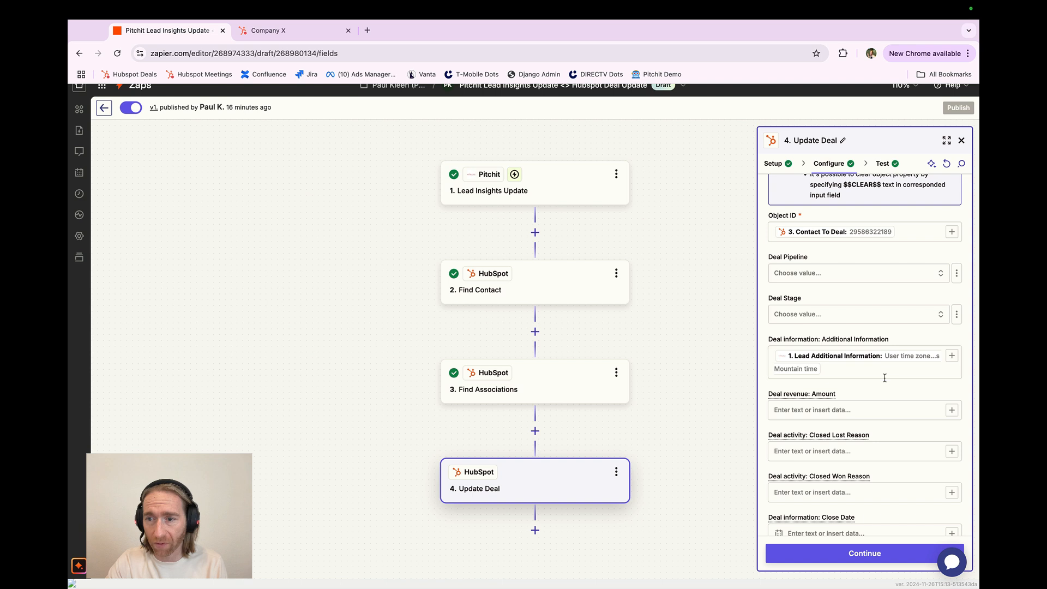
click(951, 356)
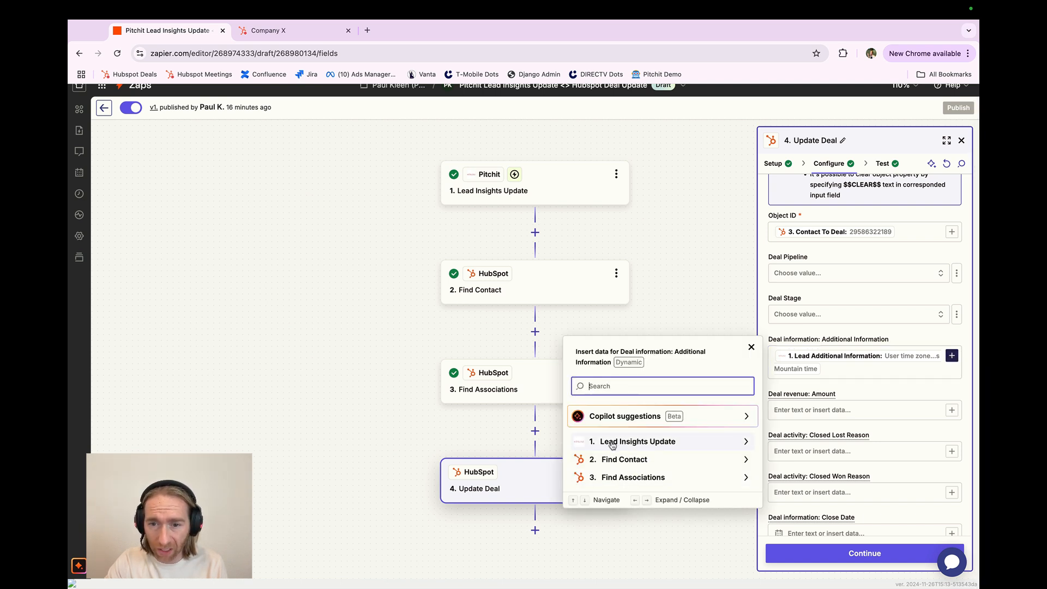
click(747, 443)
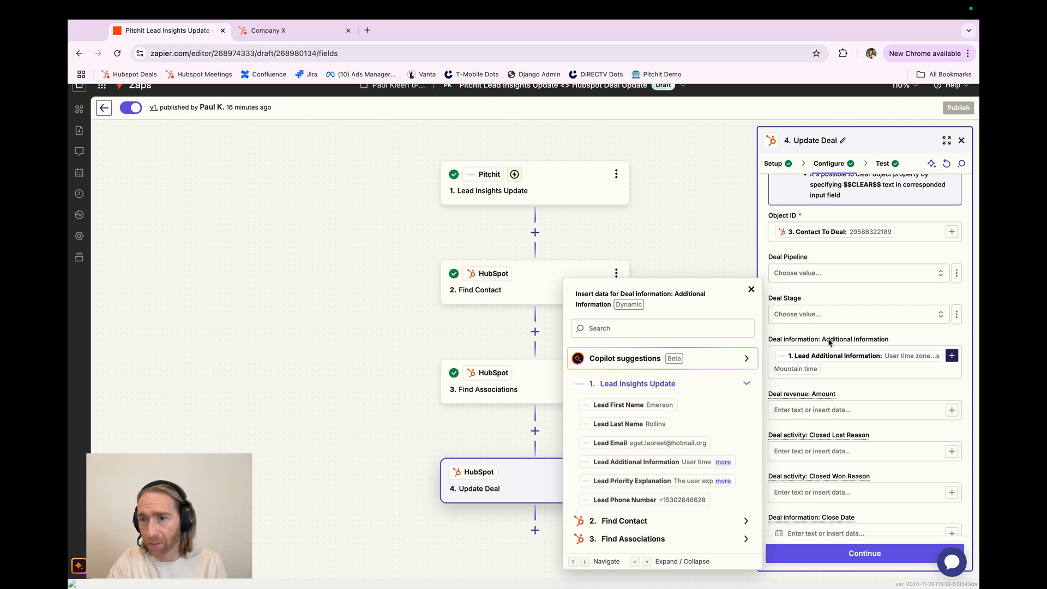
- Locate the Lead Insights field in Update Deal and compare it with the Lead Insights property on the Company X deal in HubSpot
scroll(834, 376, down, 10)
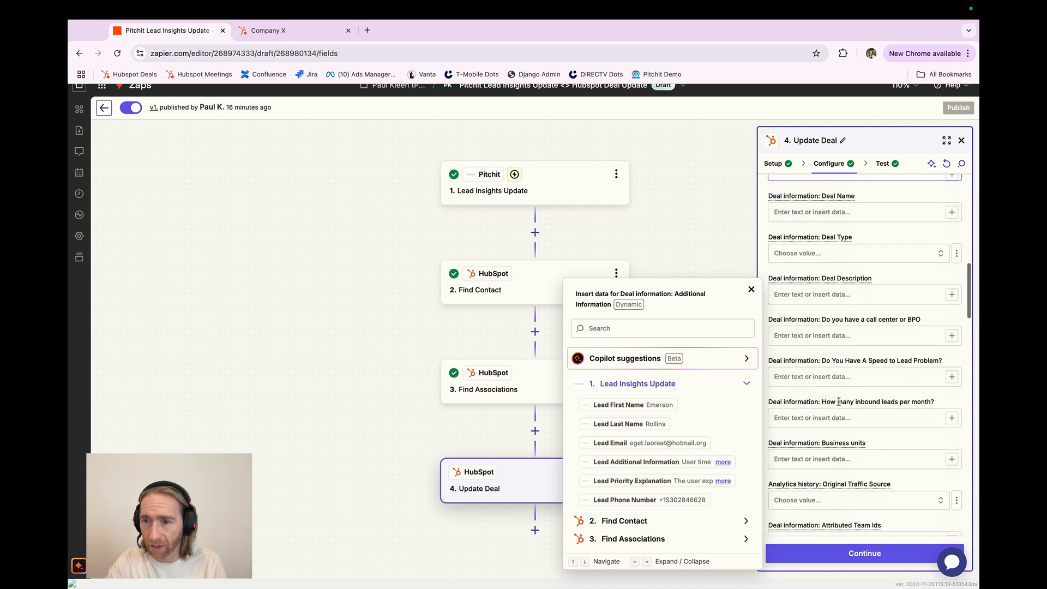
scroll(839, 401, down, 15)
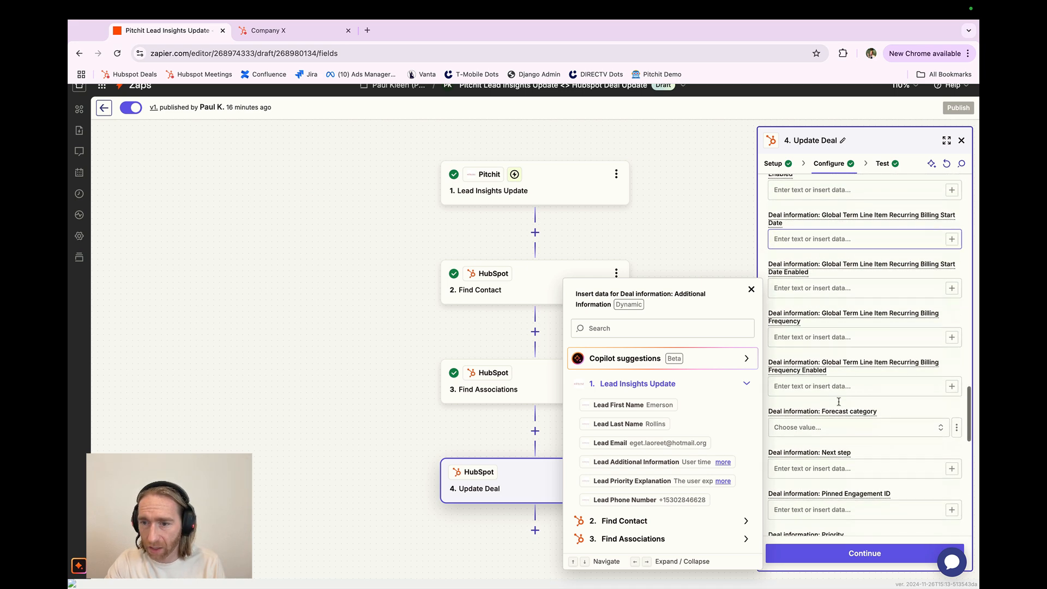
scroll(838, 402, down, 15)
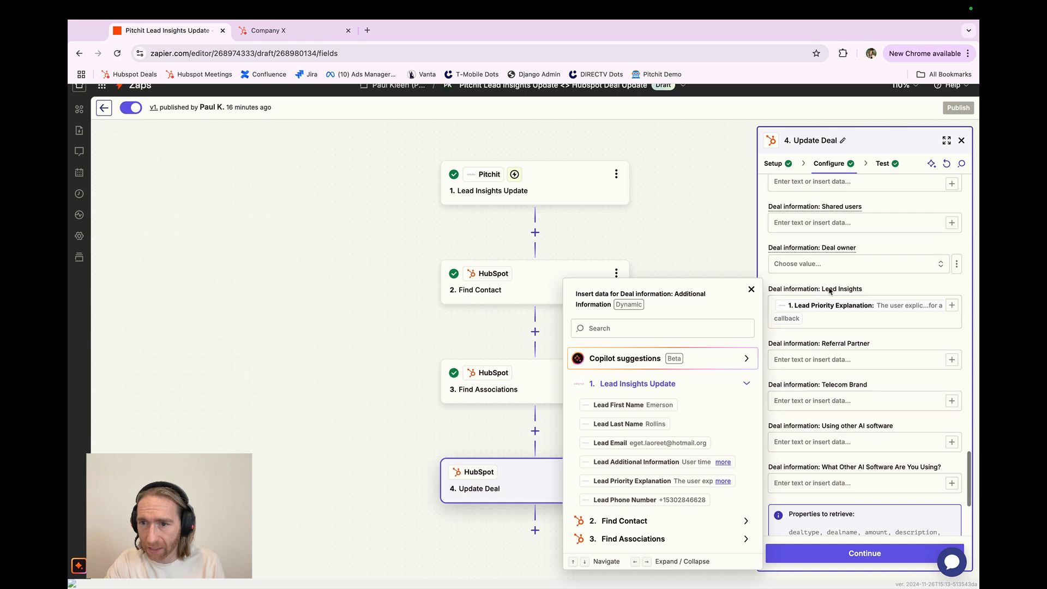
click(295, 31)
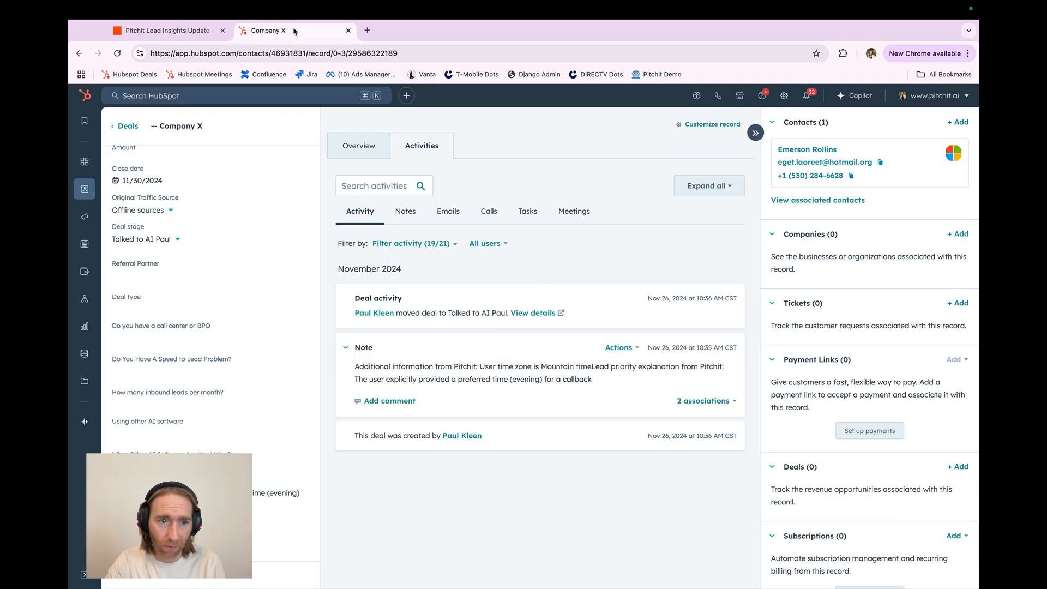
scroll(117, 472, up, 5)
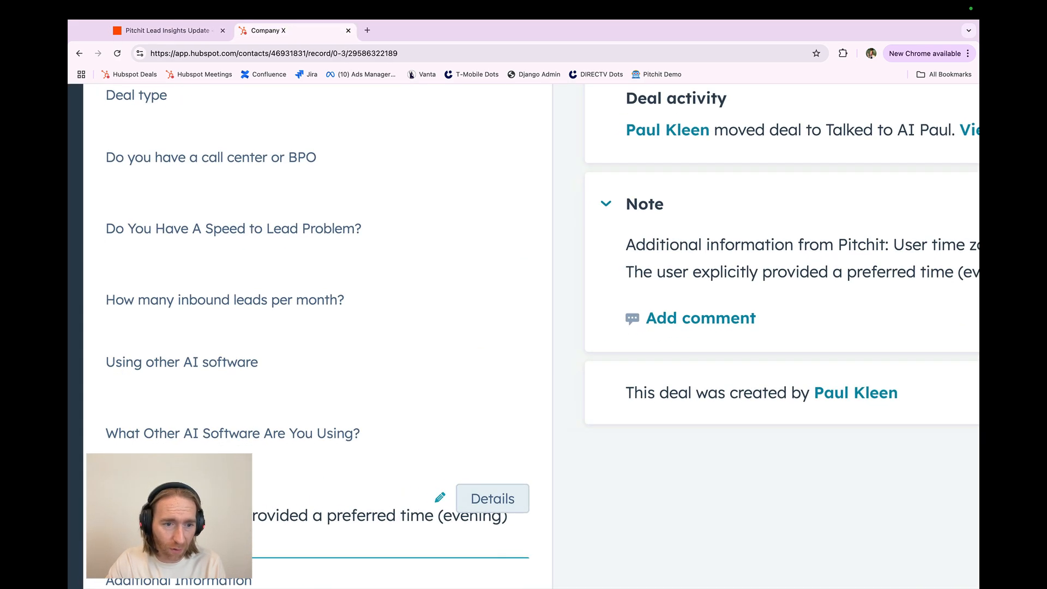
scroll(117, 473, down, 2)
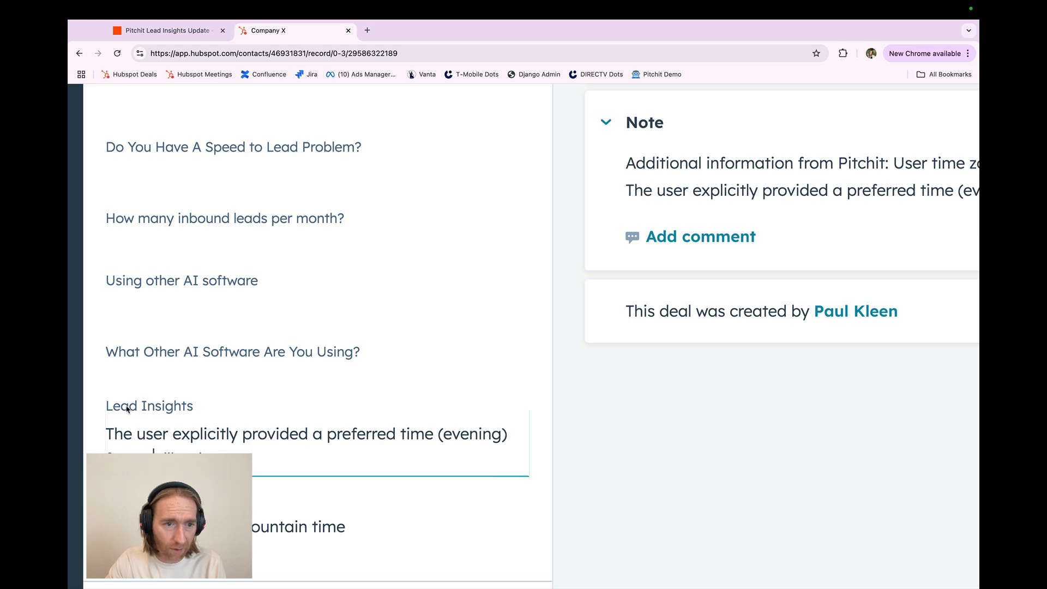
- Return to Zapier and list the Lead Insights Update data available for Update Deal's Lead Insights field
click(179, 32)
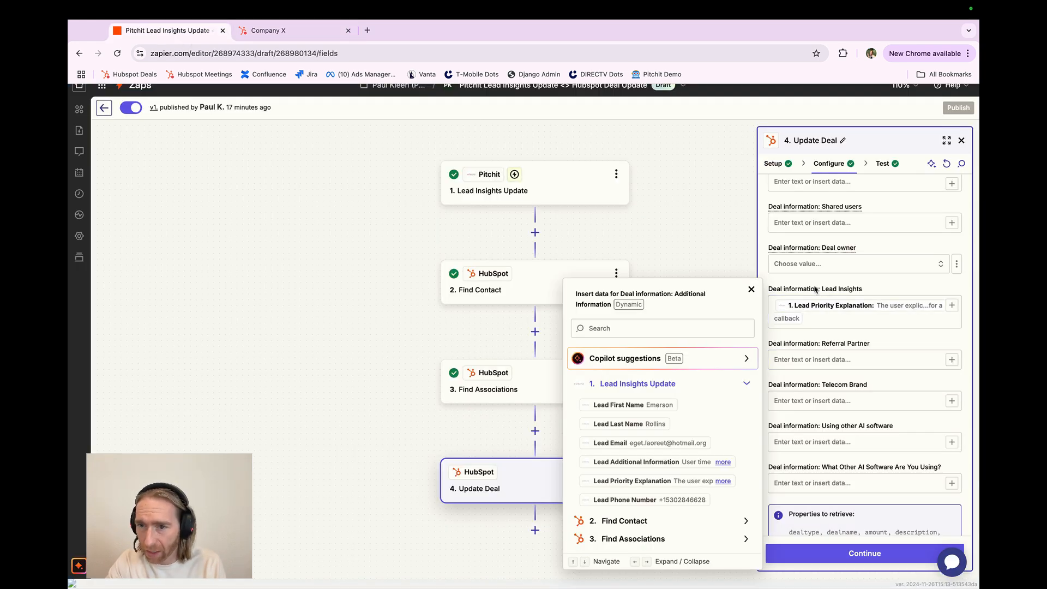
click(951, 305)
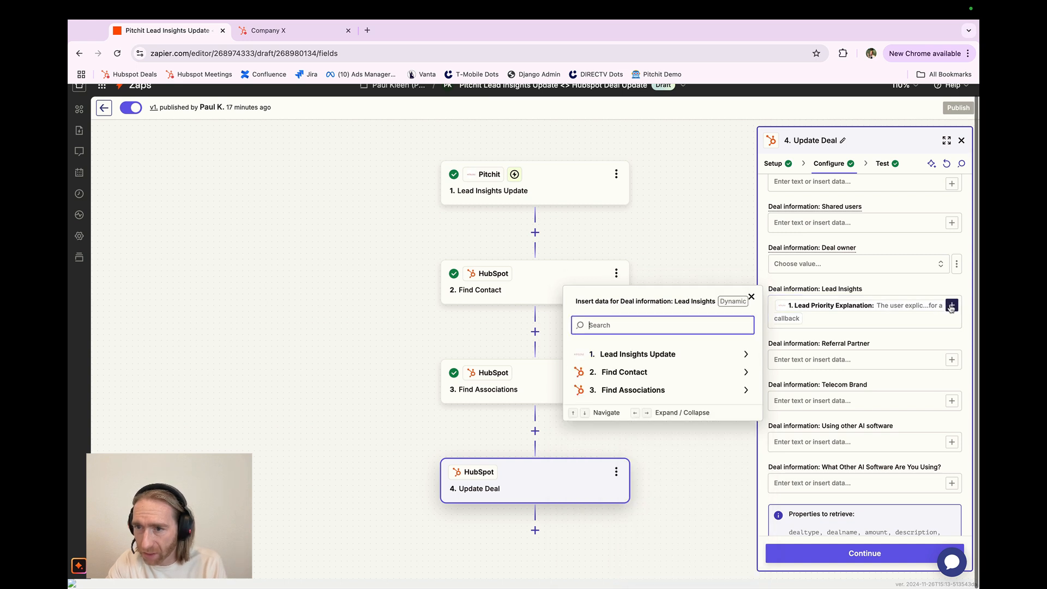
click(746, 355)
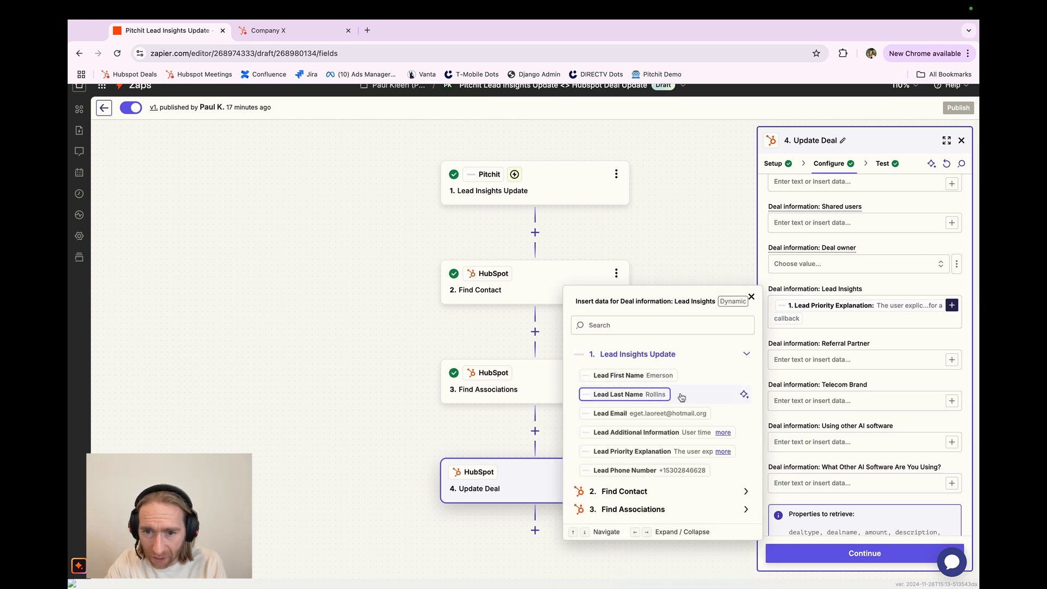
- Close the Lead Insights data list, view Update Deal's test result, and close the step
click(753, 298)
click(837, 559)
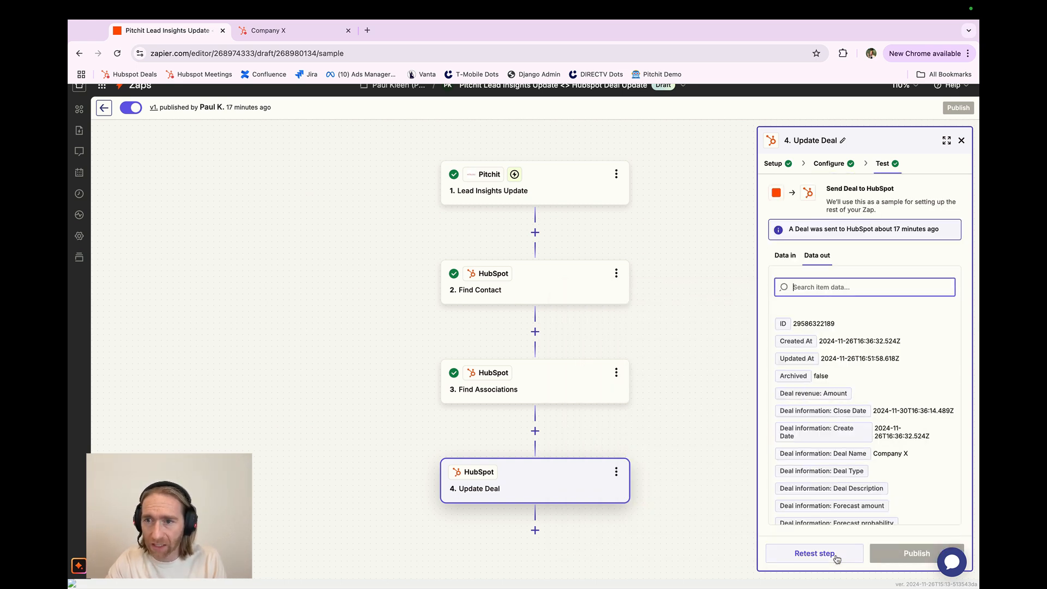
click(961, 140)
- Switch to the Company X deal in HubSpot and highlight its Lead Insights and Additional Information values
click(285, 31)
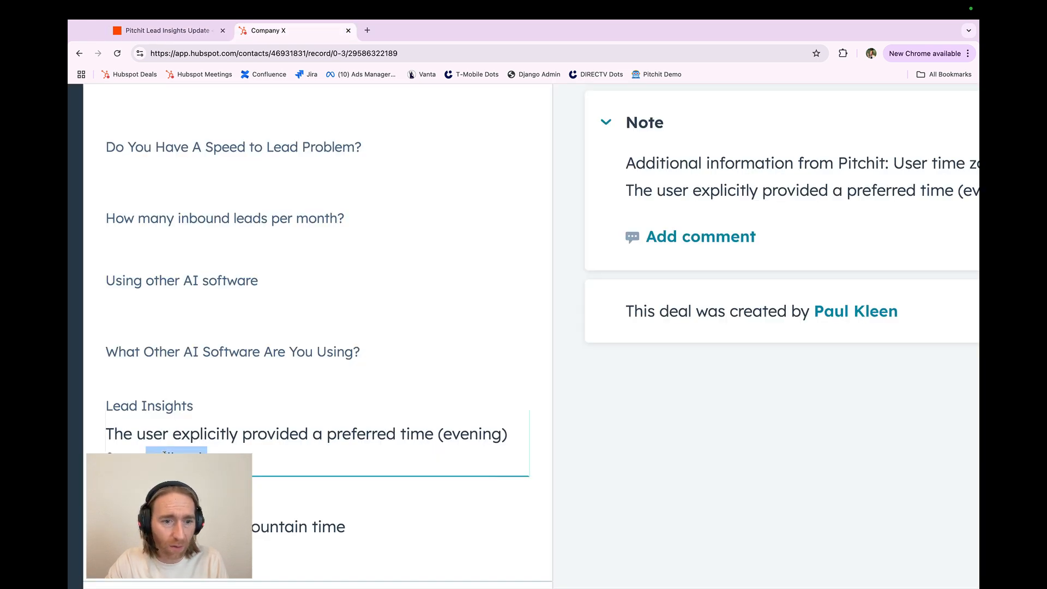
triple_click(165, 454)
triple_click(328, 527)
- Return to Zapier and add a HubSpot step after Update Deal
scroll(329, 527, down, 5)
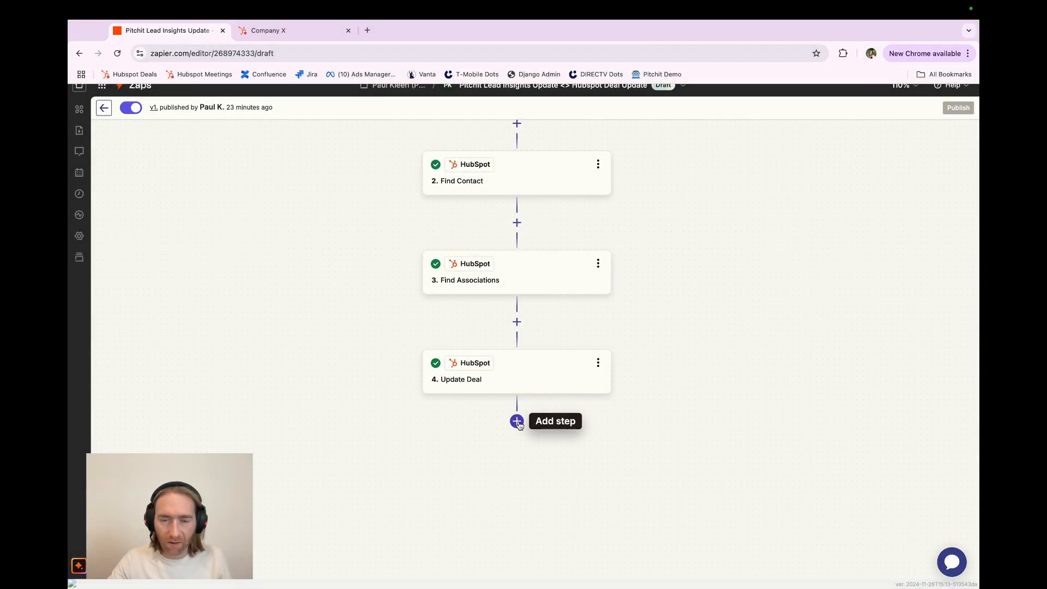
click(517, 421)
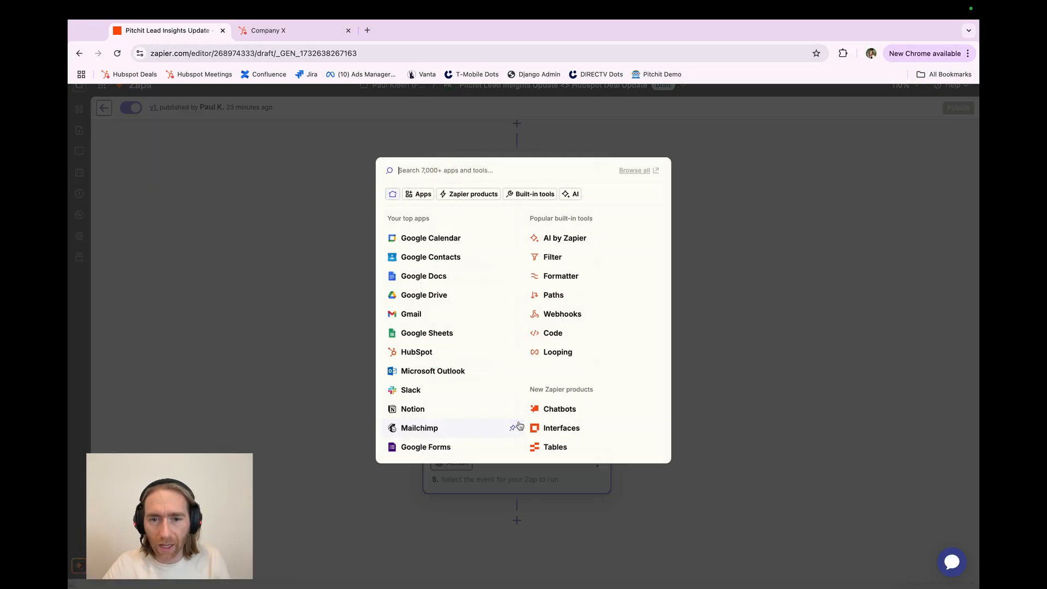
text(hubspo)
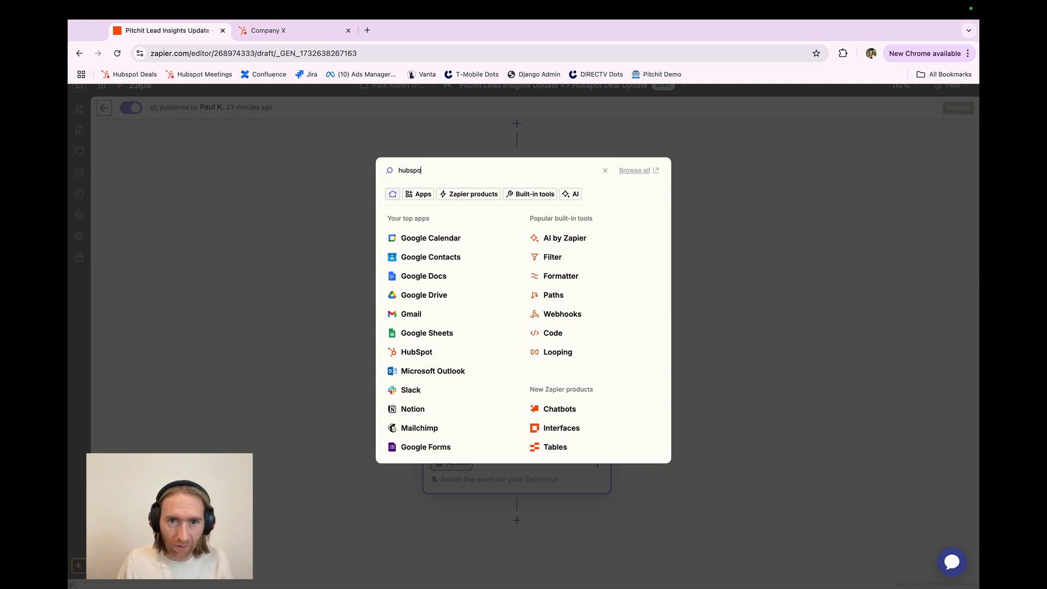
text(t)
click(458, 200)
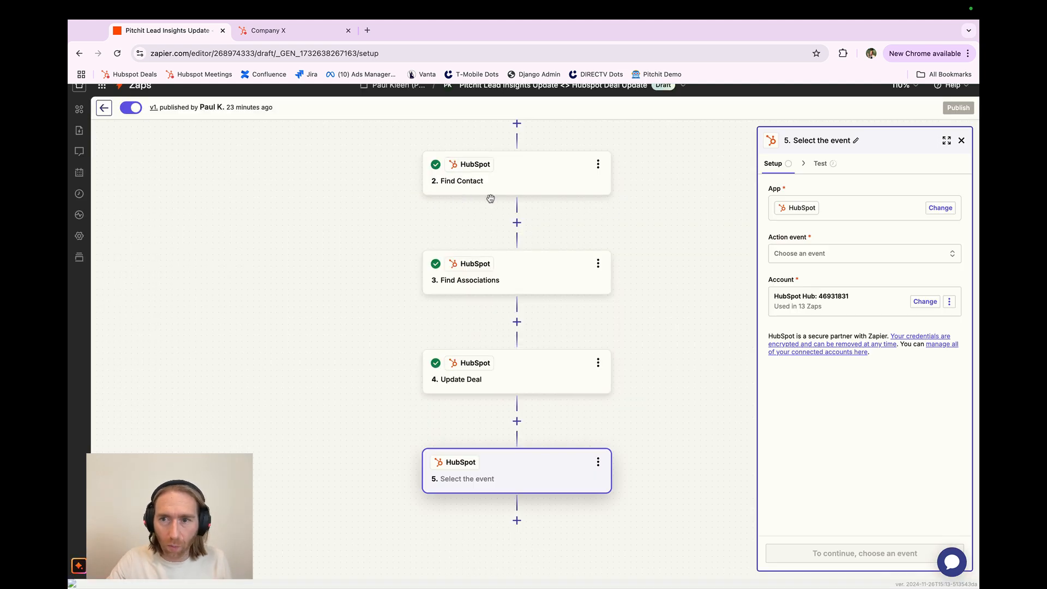
- Set the new HubSpot step's action event to Create Engagement and continue to its configuration
click(821, 256)
text(create)
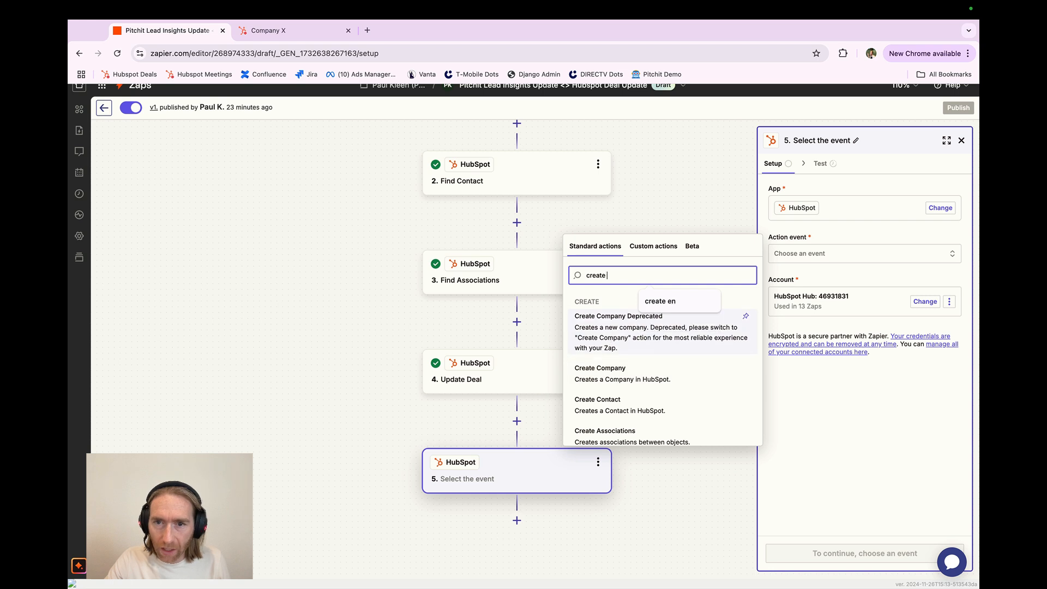
text( en)
click(608, 316)
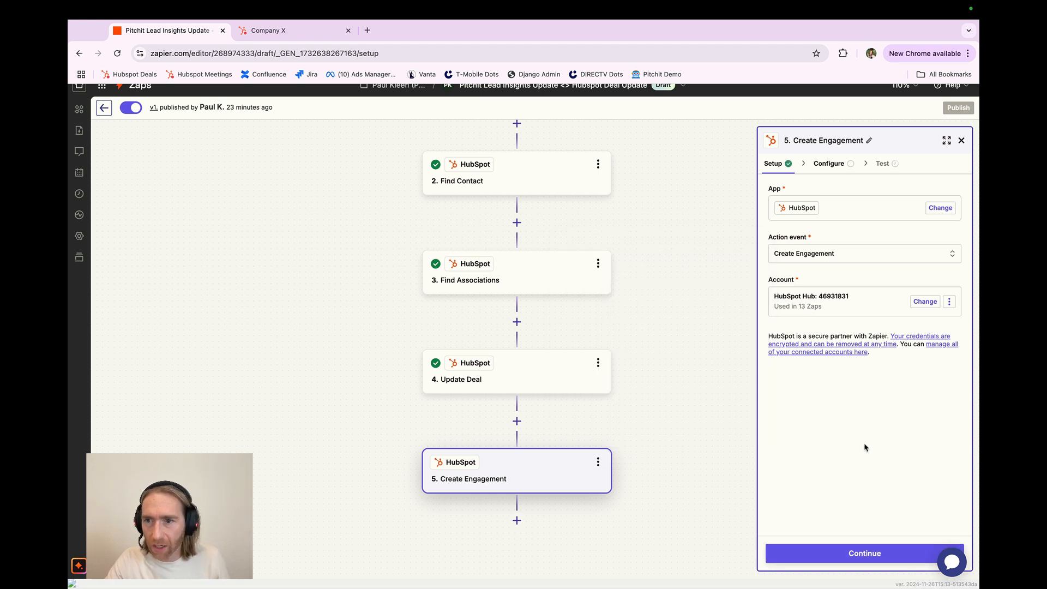
click(860, 560)
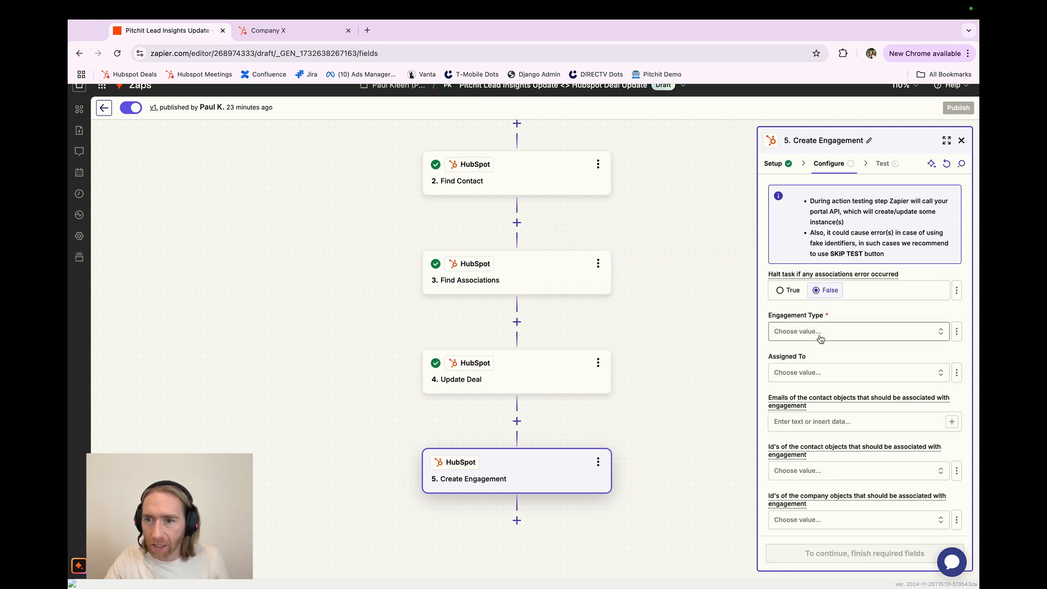
- Set the Engagement Type to Note and insert Lead Additional Information and Lead Priority Explanation from Lead Insights Update into the Note Body
click(814, 337)
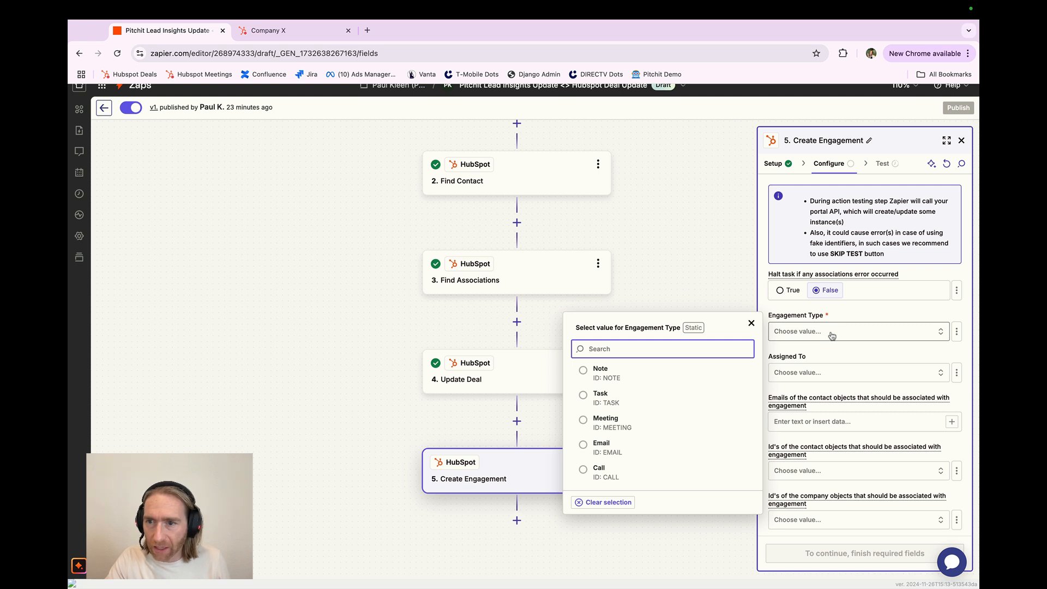
click(635, 373)
scroll(907, 382, down, 1)
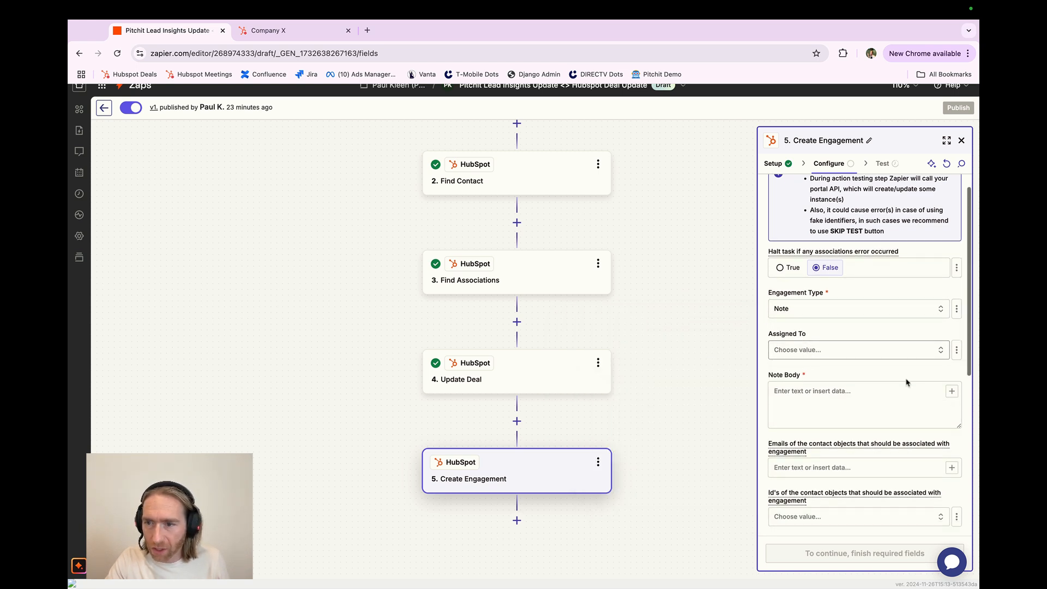
click(951, 391)
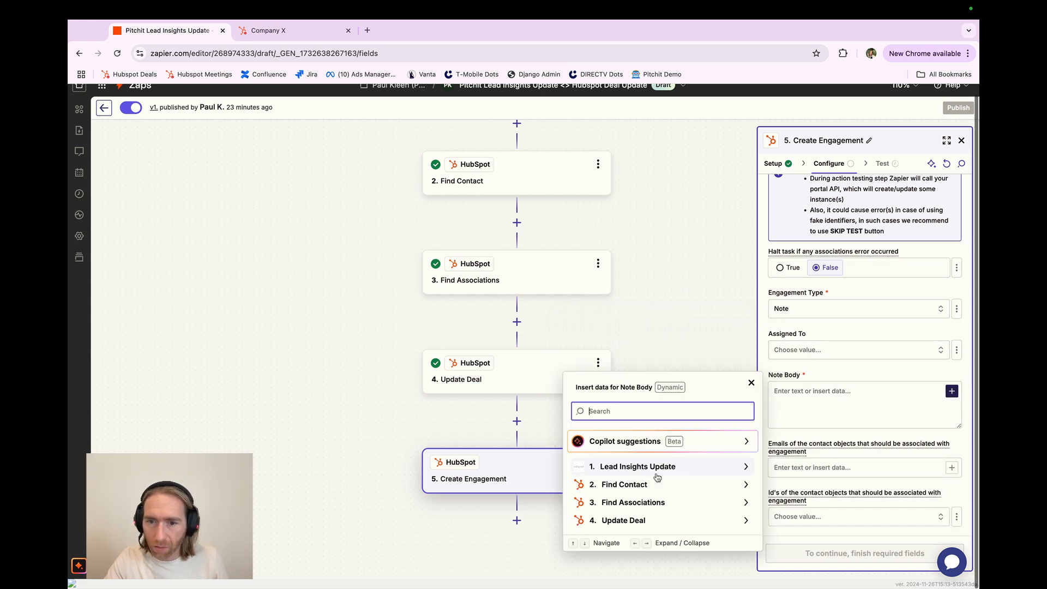
click(745, 467)
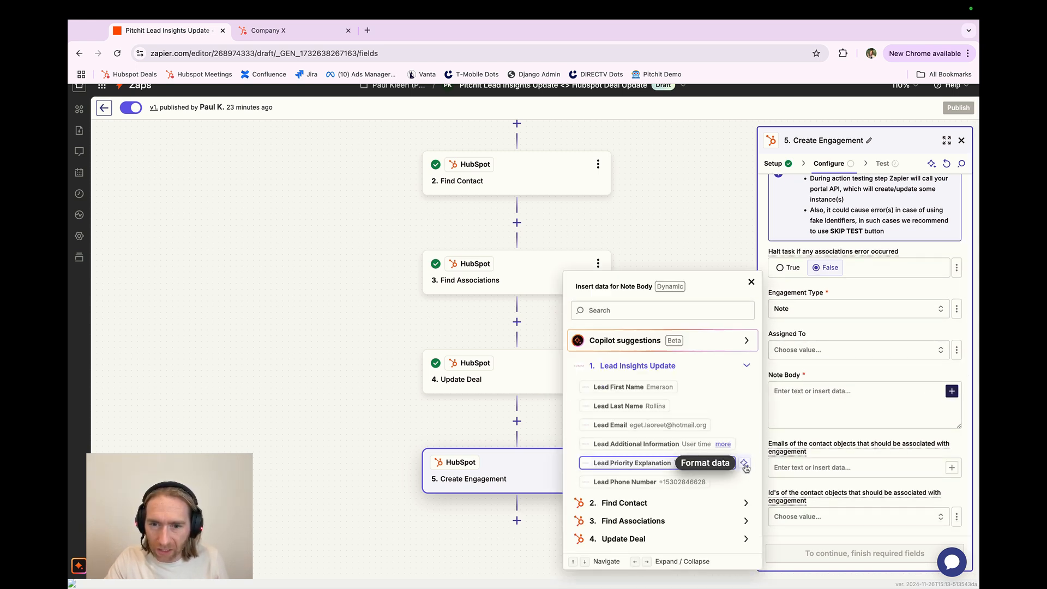
click(651, 450)
click(643, 463)
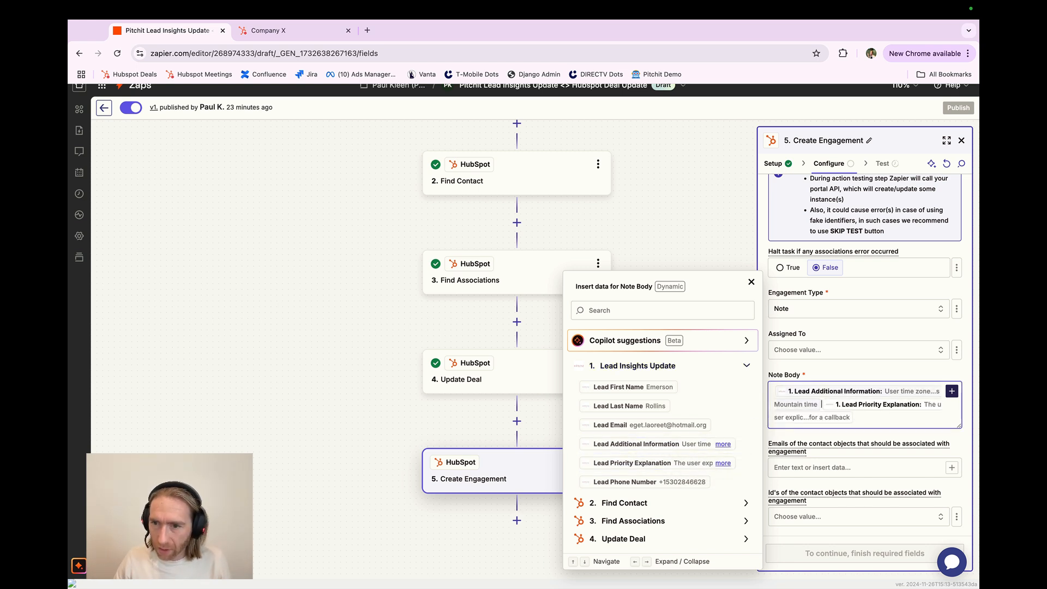
- Put Lead Priority Explanation on its own line in the Note Body, preceded by the label "Lead priority explanation:"
key(Return)
text(Lead prioir)
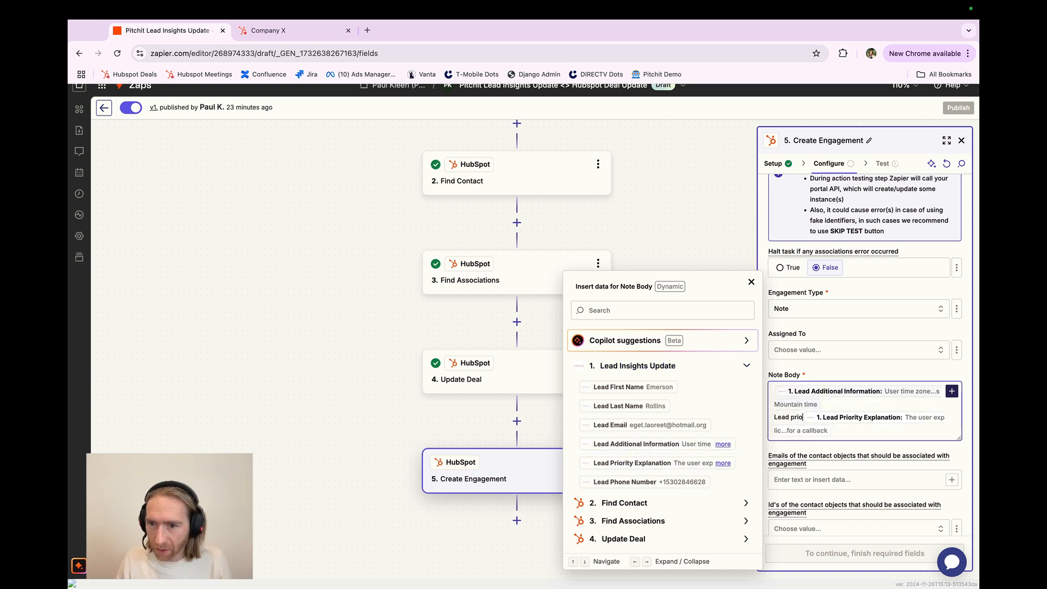
key(BackSpace)
key(BackSpace)
text(ri)
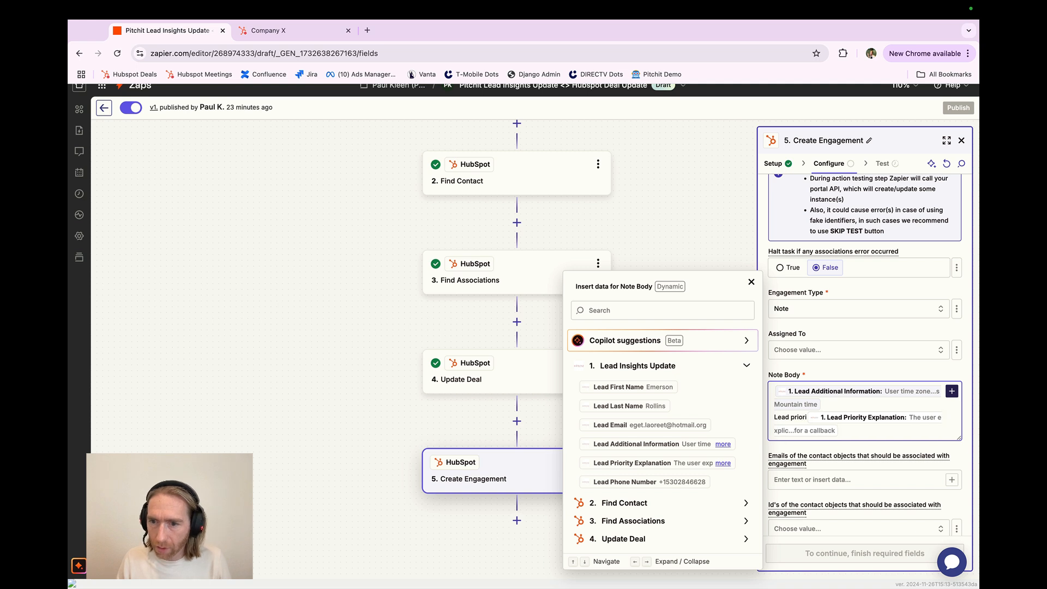
text(ty expl)
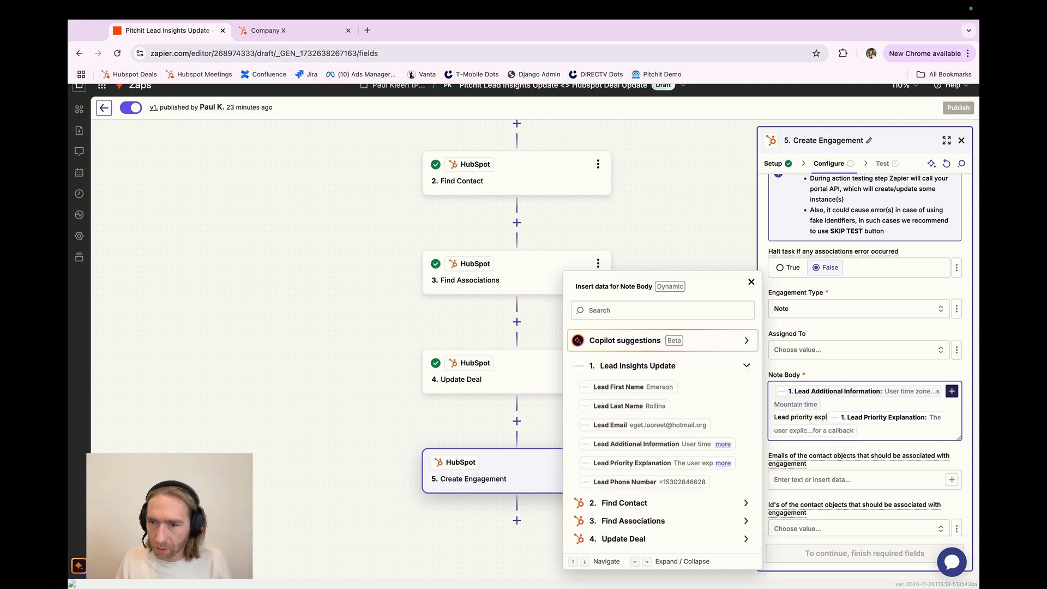
text(anation:)
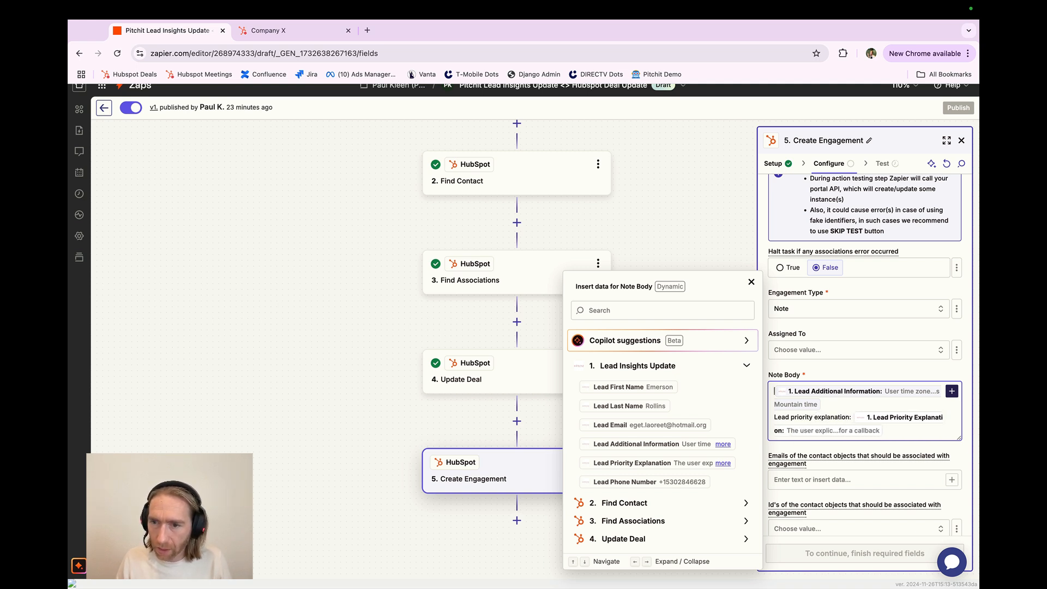
- Add the label "Lead additional information:" before Lead Additional Information in the Note Body and close the data list
text(Lead additional info )
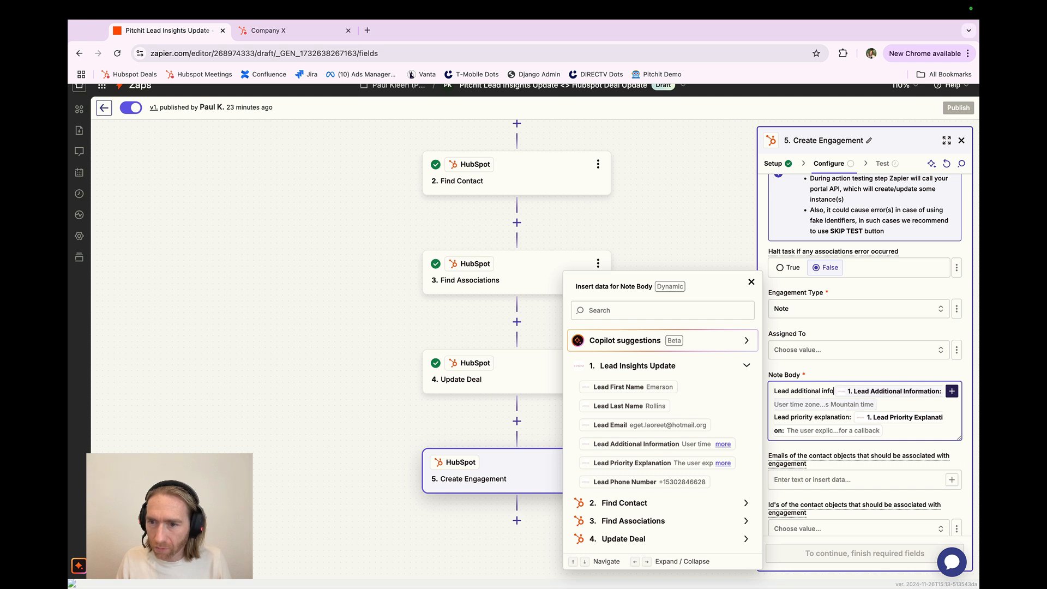
text(rmation:)
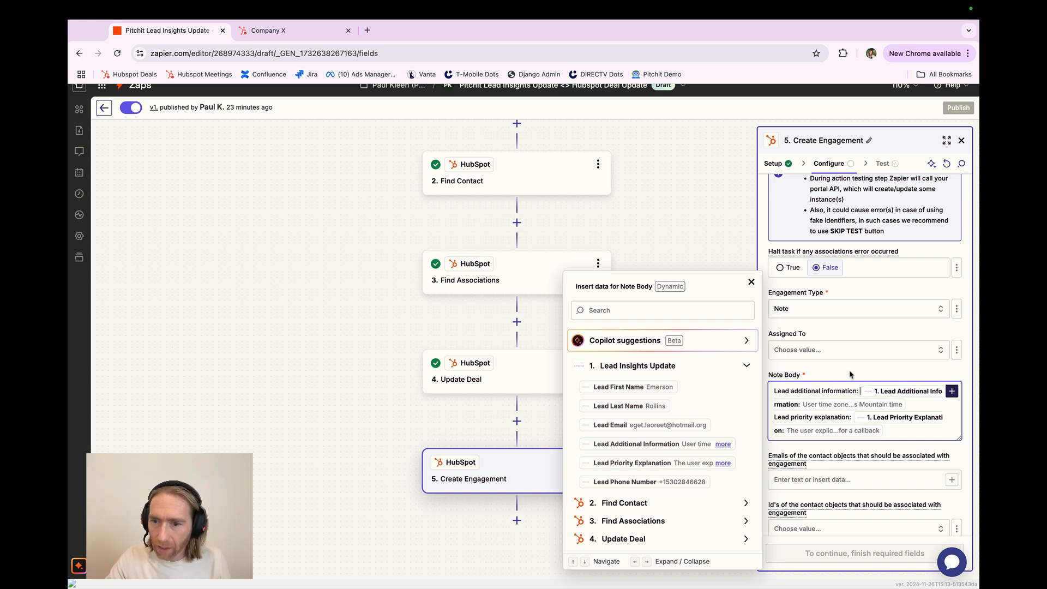
click(850, 374)
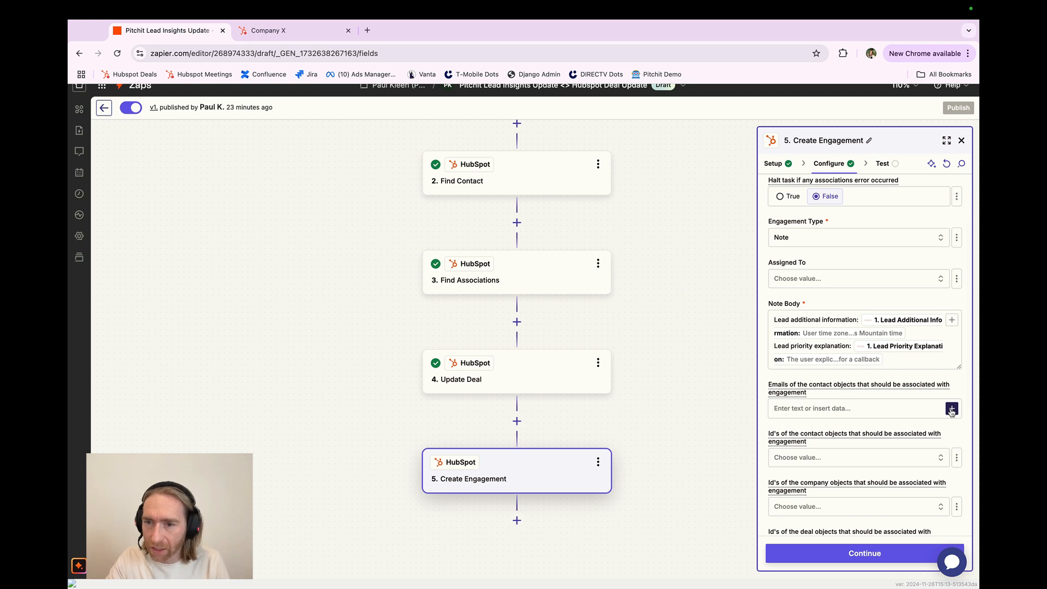
- Map Lead Email from Lead Insights Update to the emails of the contacts associated with the engagement
click(952, 410)
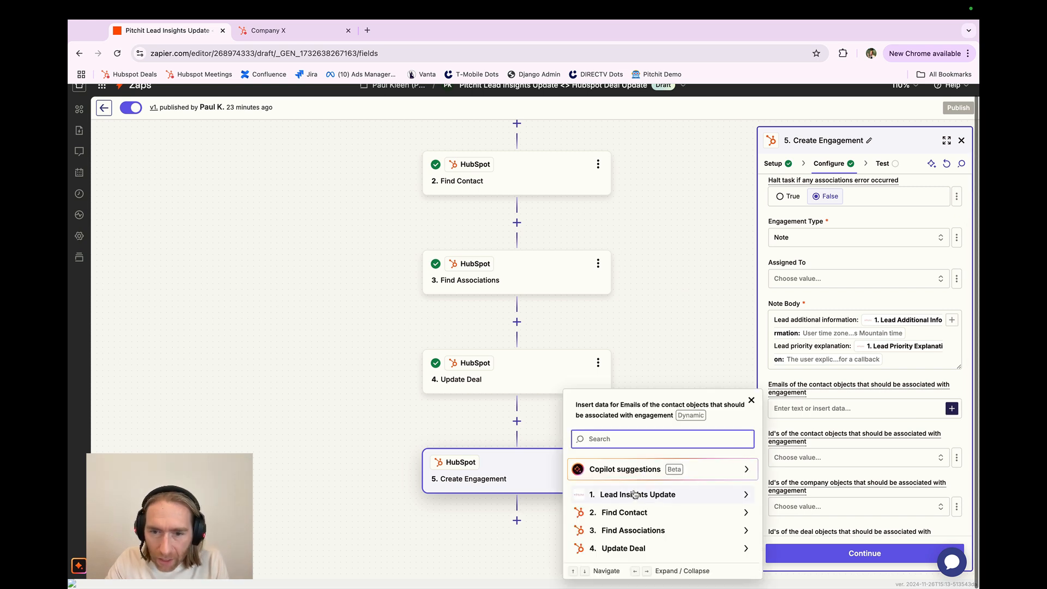
click(733, 494)
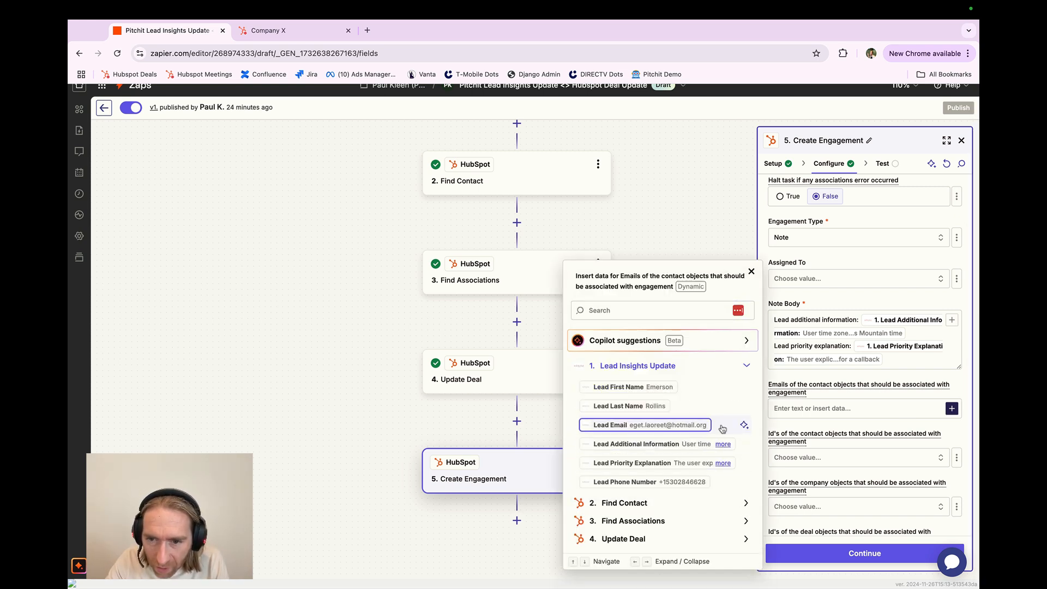
click(722, 427)
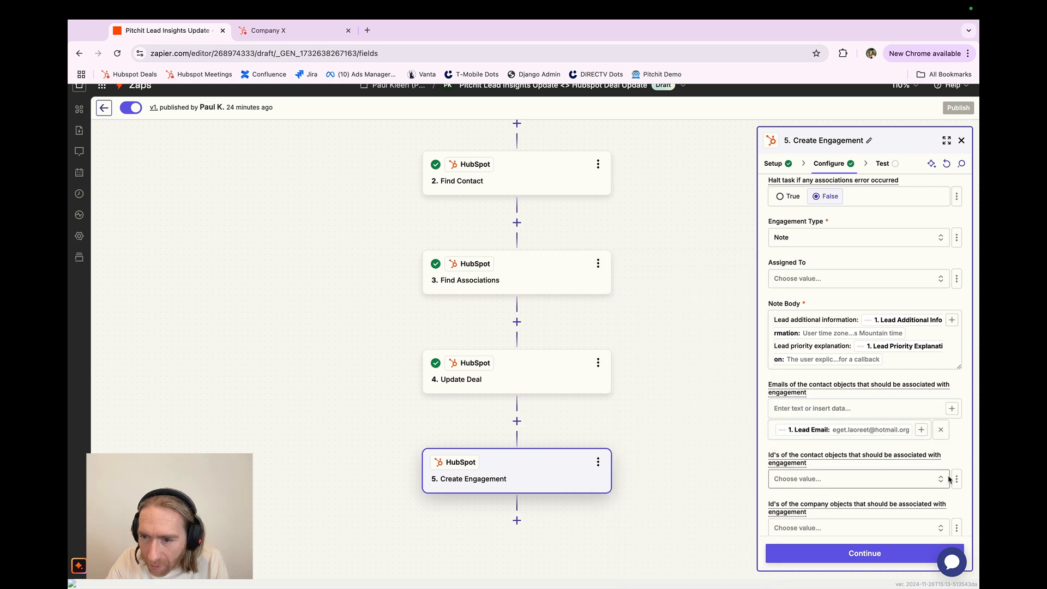
- Switch the associated contact IDs field to a custom value and map the ID from Find Contact to it
click(956, 478)
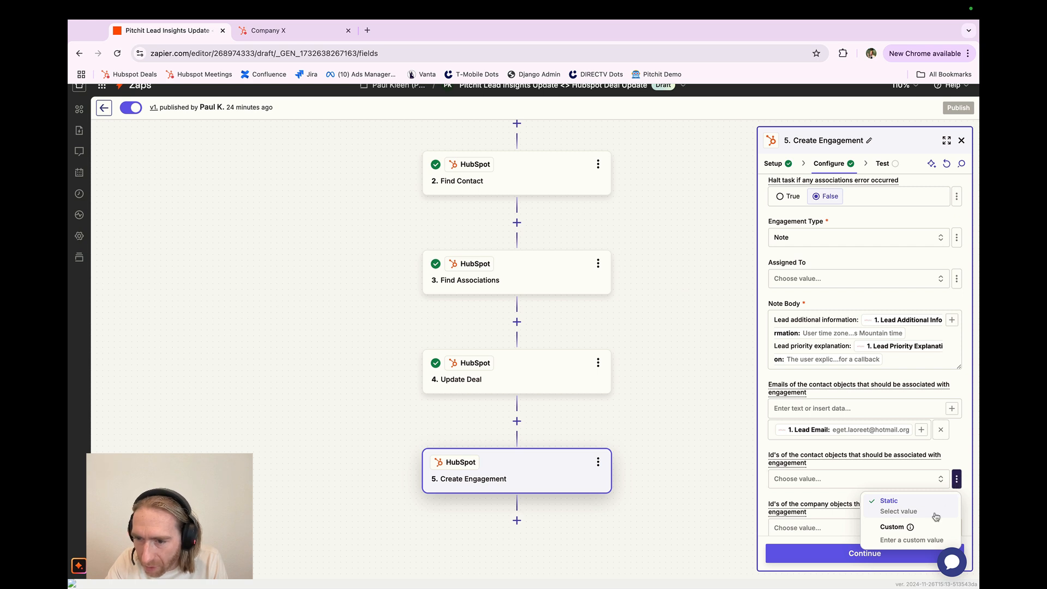
click(930, 536)
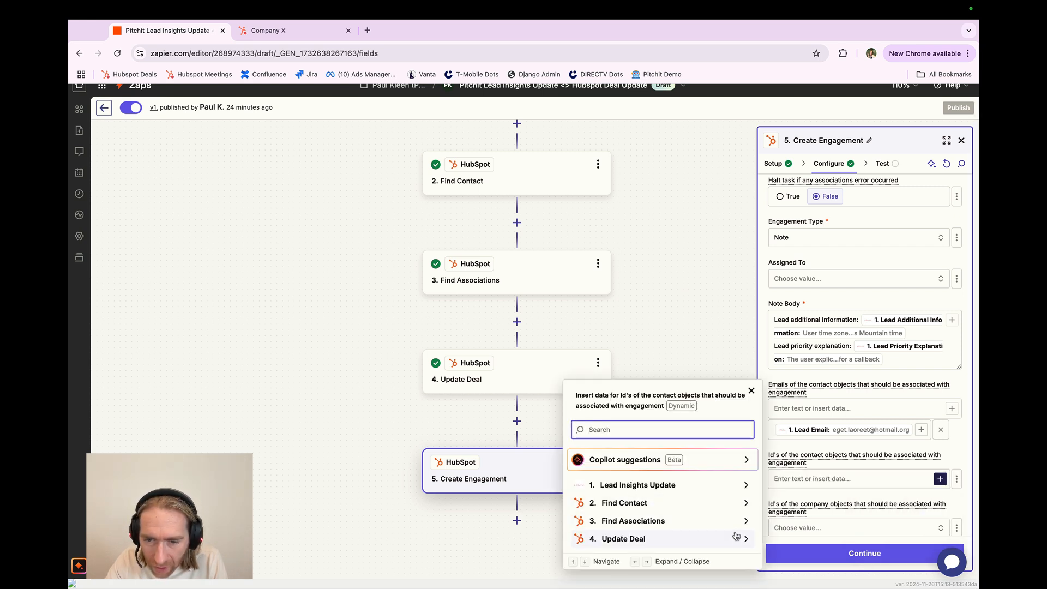
click(746, 503)
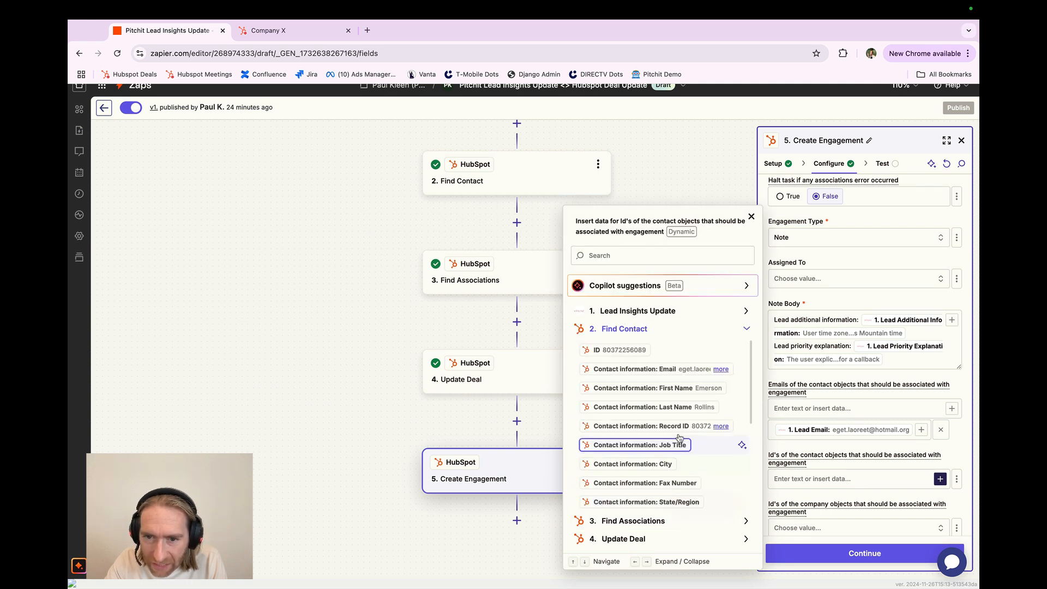
click(664, 350)
- Switch the associated deal IDs field to a custom value and map Contact To Deal from Find Associations to it
scroll(823, 442, down, 4)
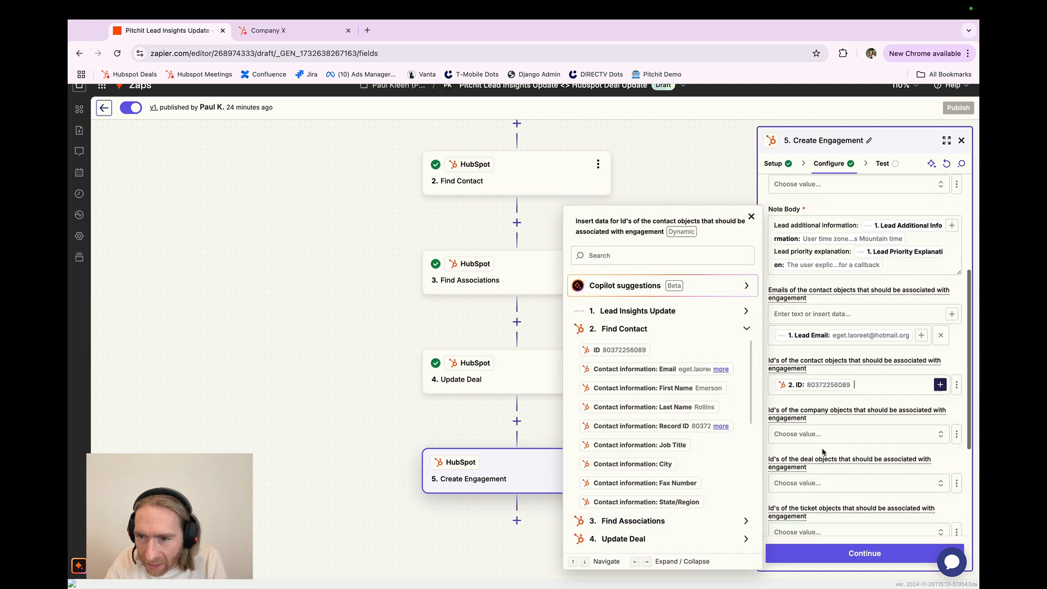
click(957, 457)
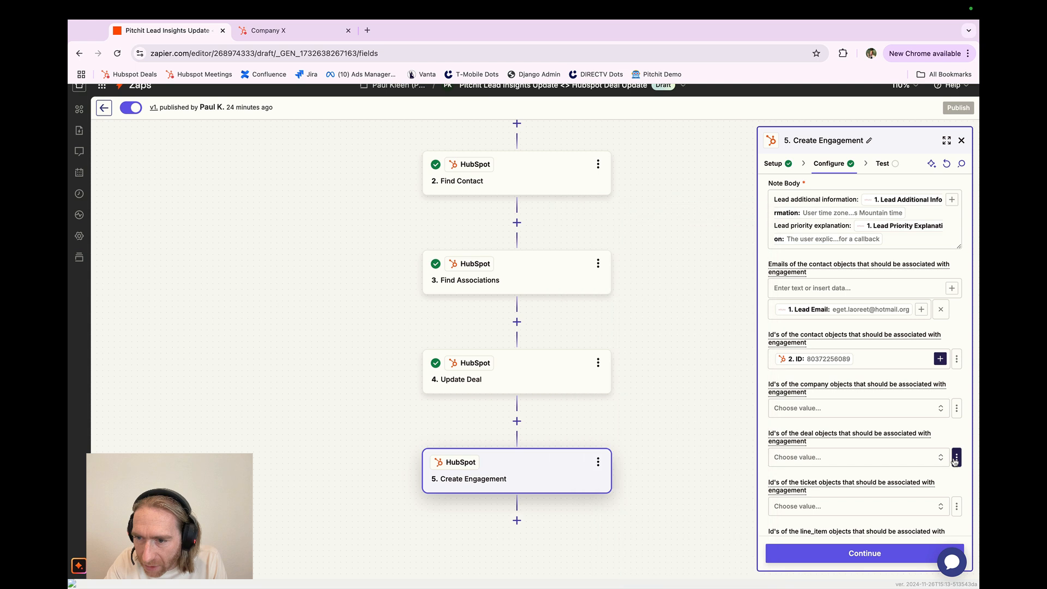
click(923, 508)
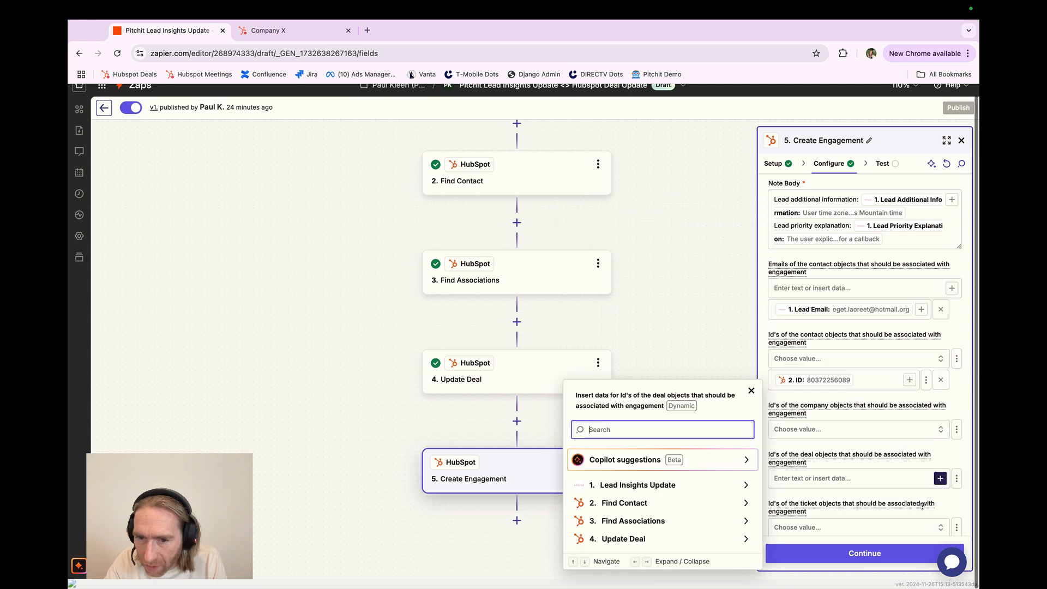
click(680, 529)
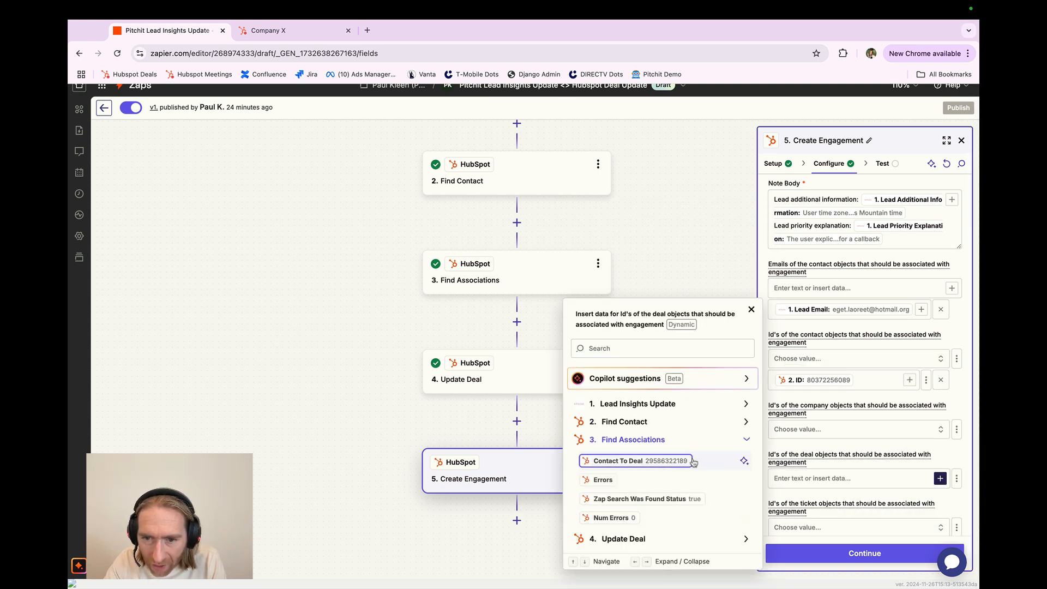
click(697, 461)
click(831, 446)
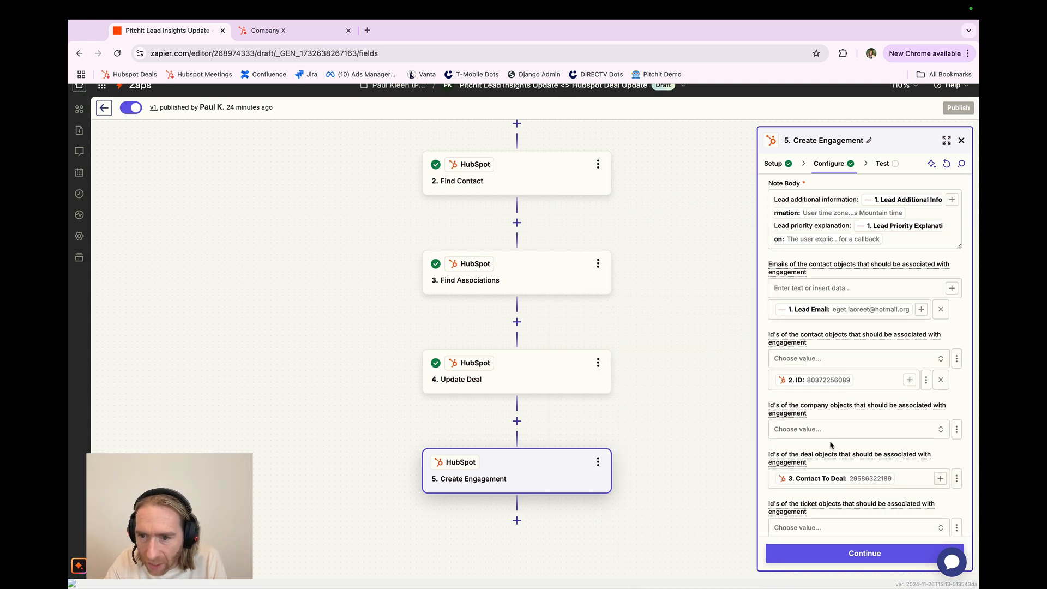
- Test the Create Engagement step and switch to the Company X deal in HubSpot
click(831, 554)
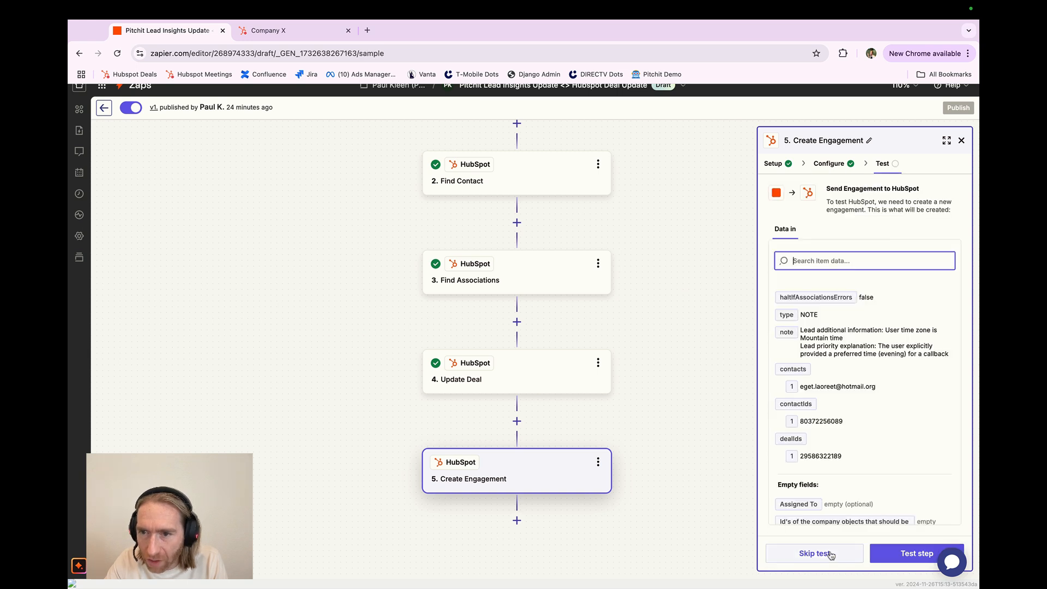
click(884, 555)
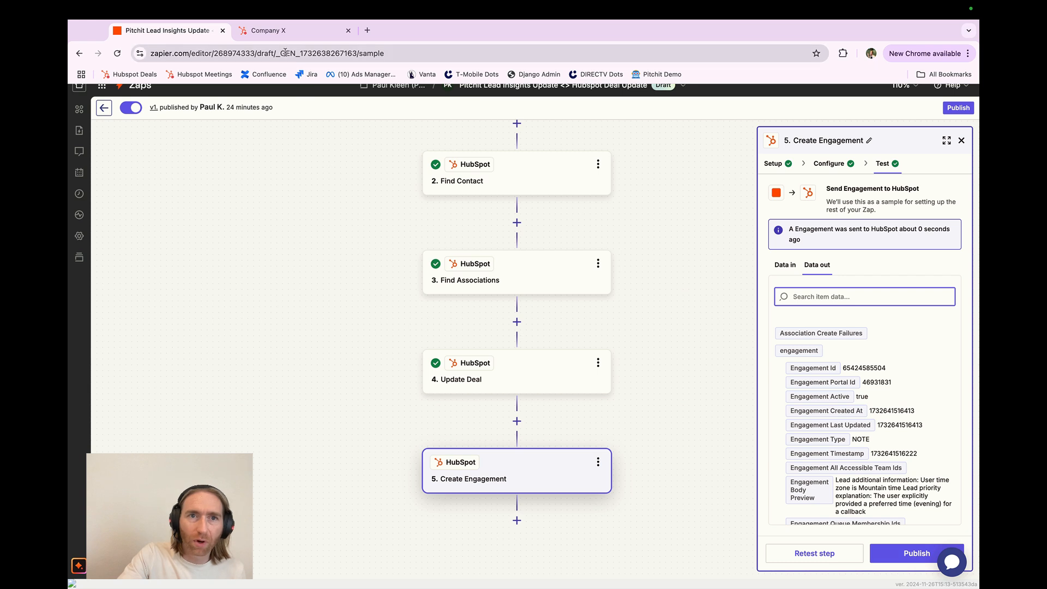
click(265, 31)
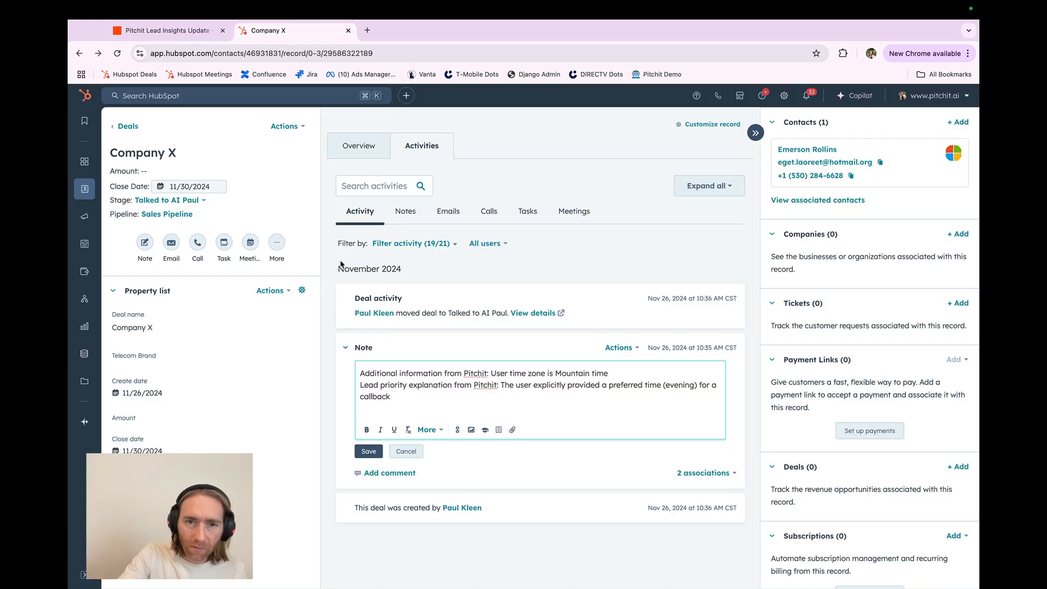
- Reload the Company X deal and examine the line layout of its newest note, leaving the note's text unedited
click(407, 451)
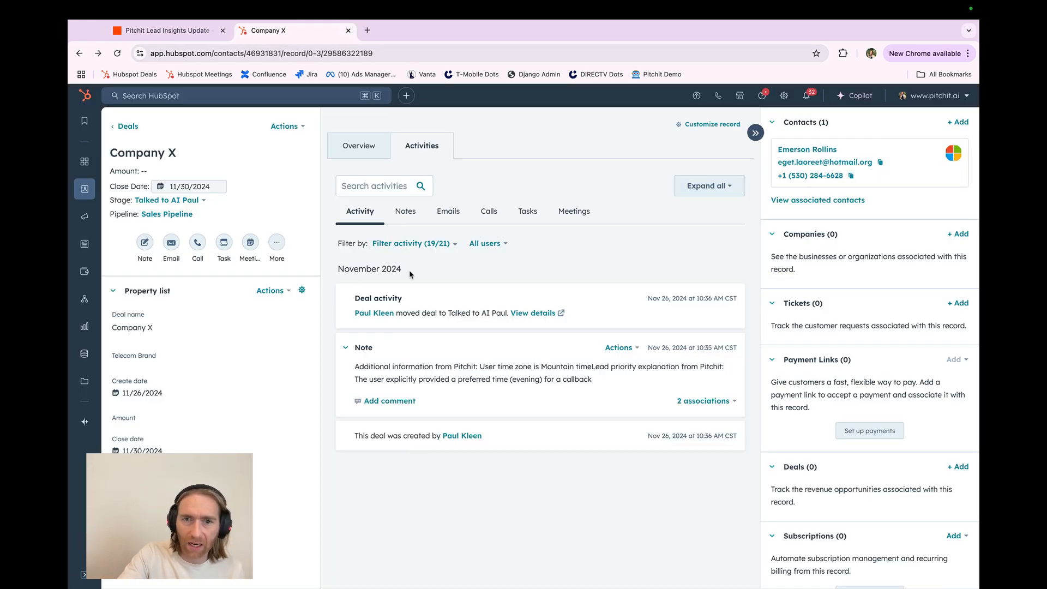
click(117, 54)
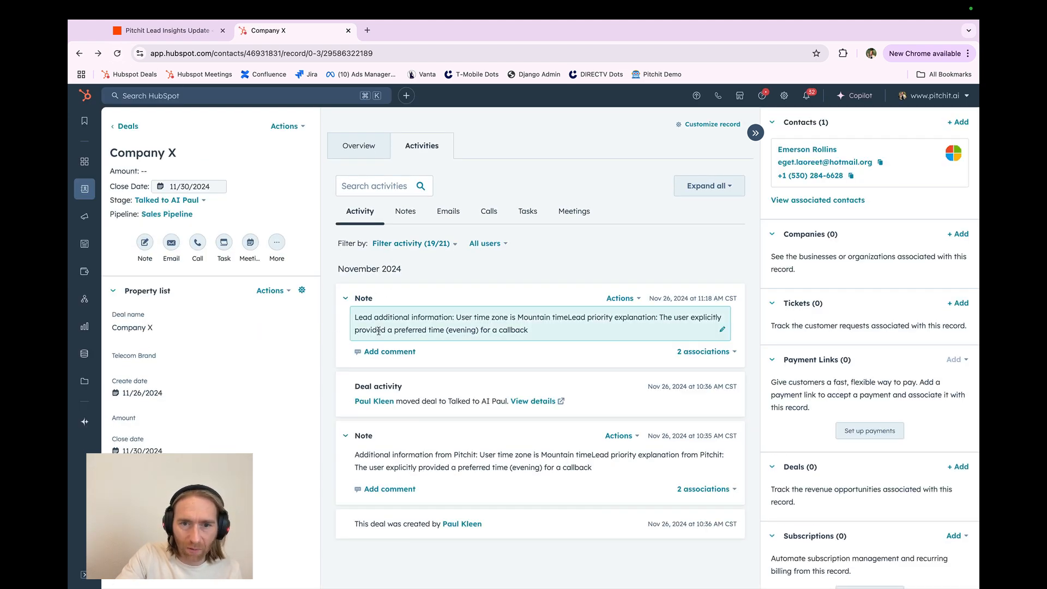
click(379, 331)
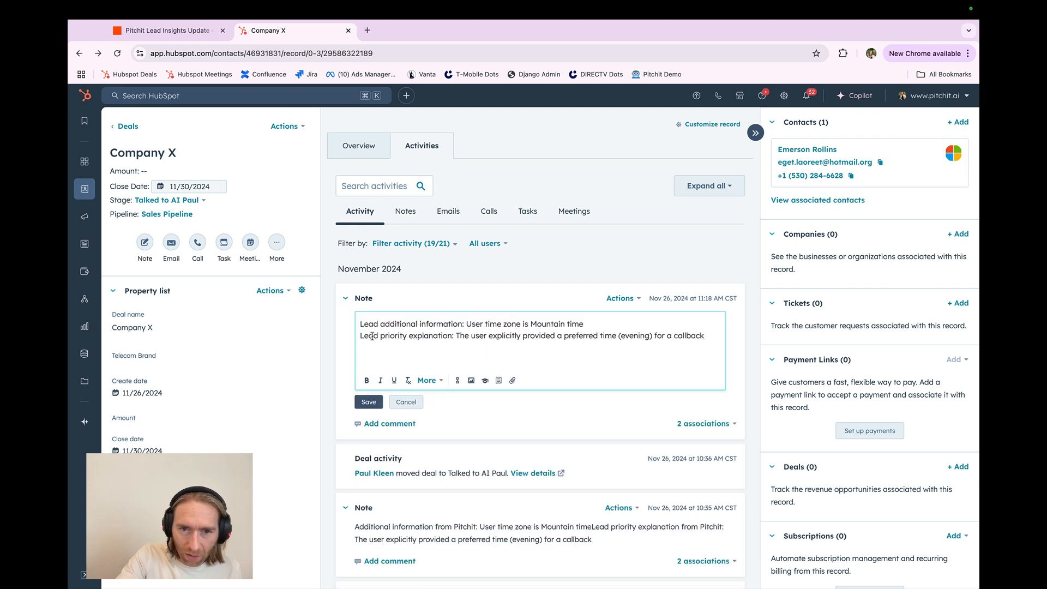
double_click(363, 335)
shift+click(451, 334)
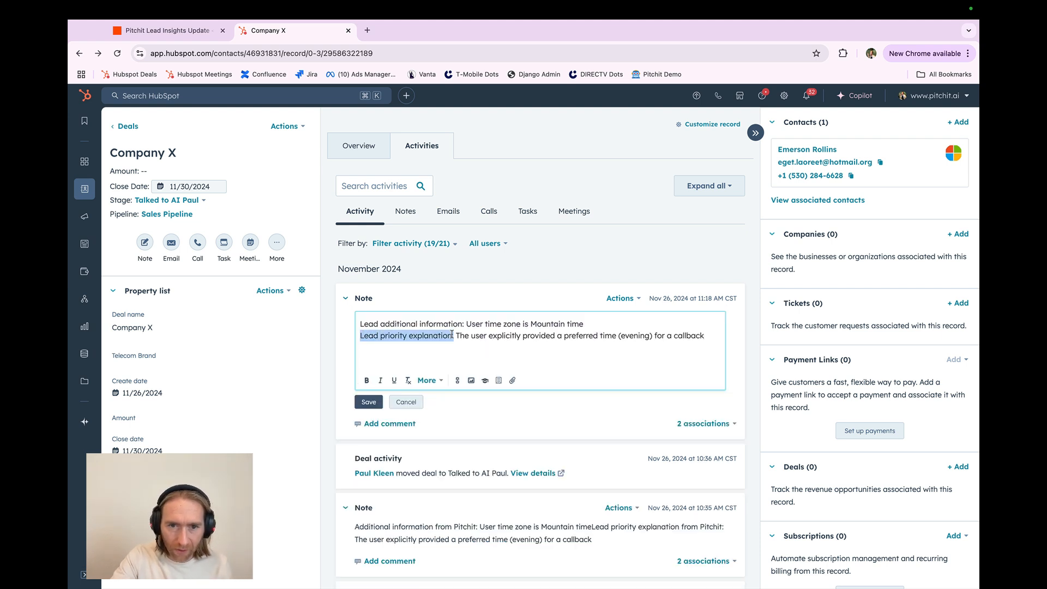
click(357, 329)
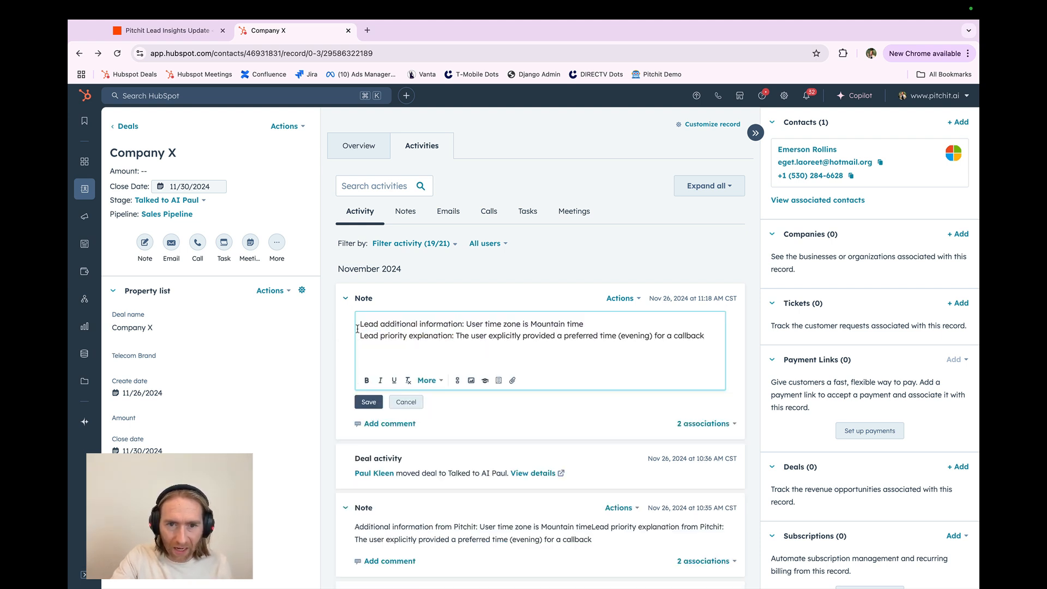
click(415, 402)
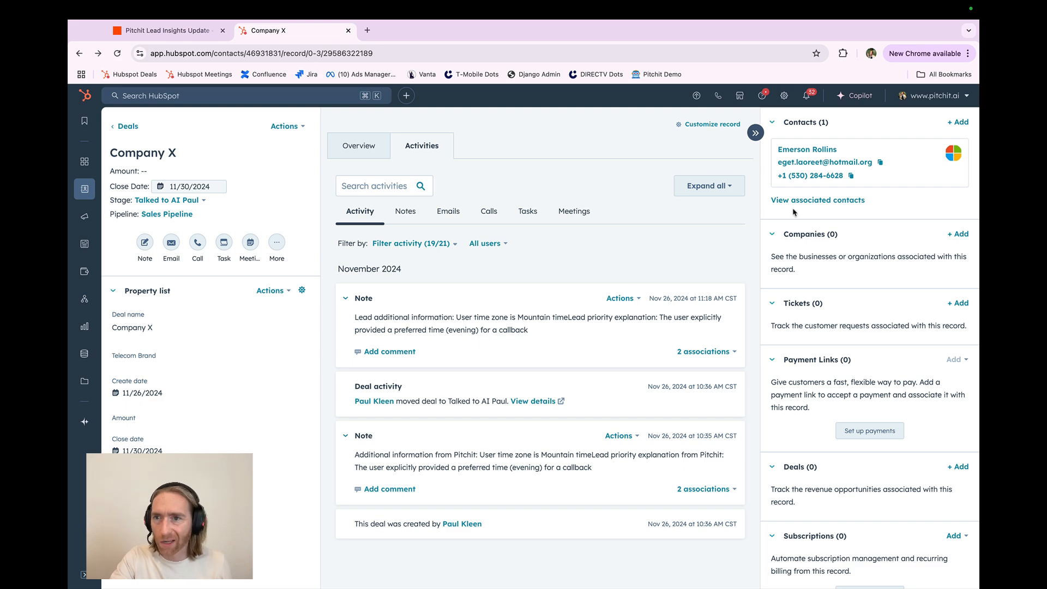
- Open the contact associated with the Company X deal and view the contact's notes
click(803, 148)
click(408, 212)
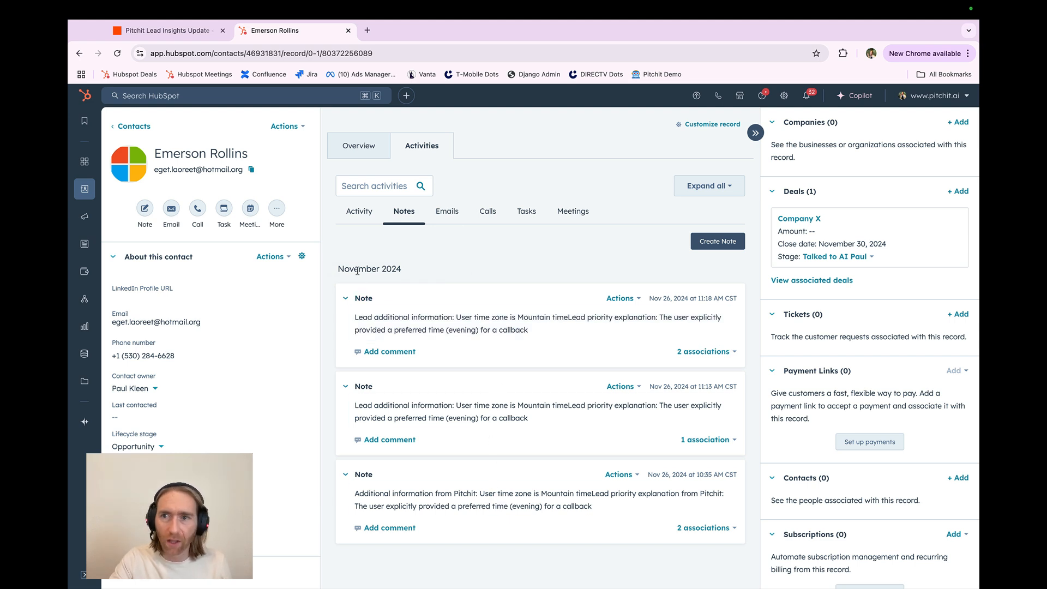
- Switch back to the Zap in Zapier and publish it as a new version without a custom version name
click(158, 37)
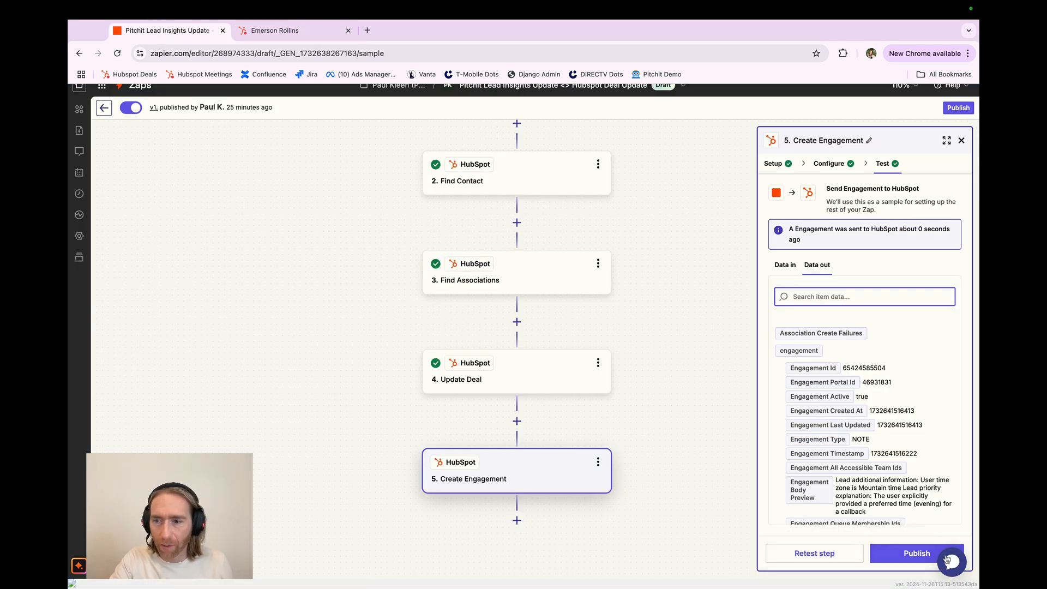
click(907, 554)
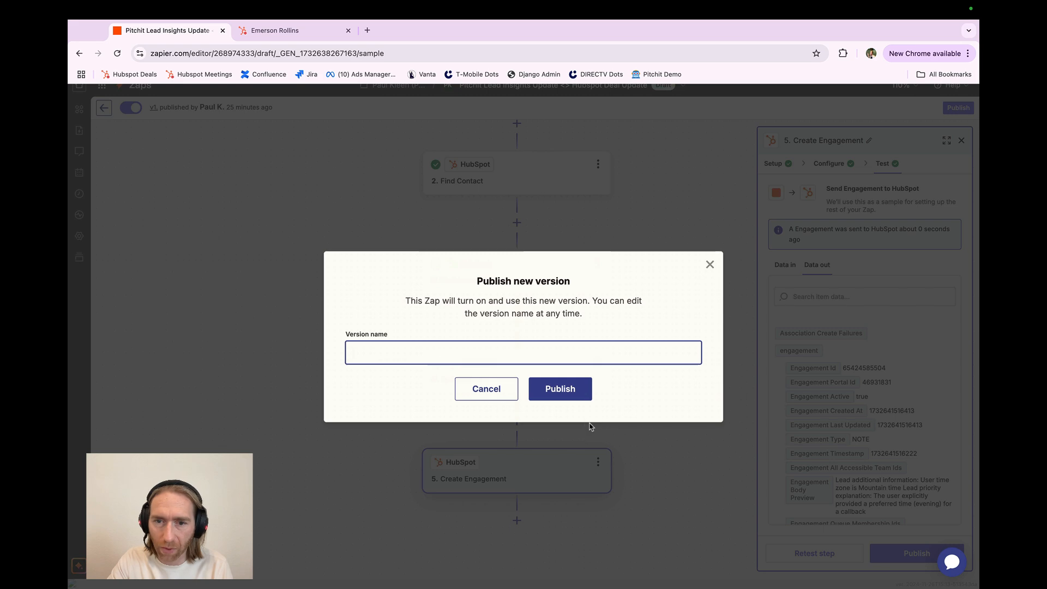
click(559, 388)
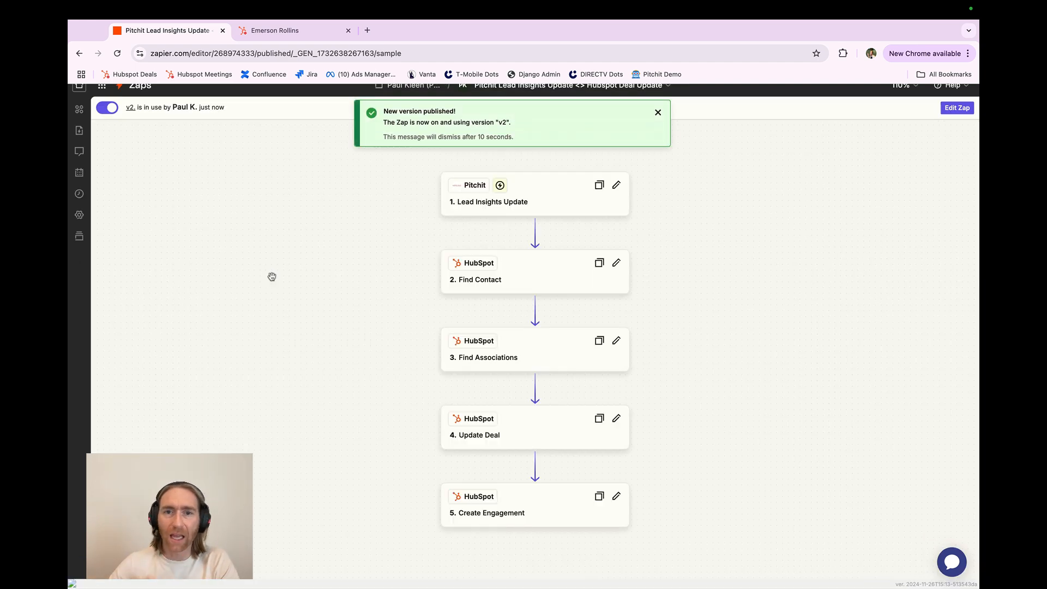
- Review the configuration of all five steps in the published Zap, from Lead Insights Update through Create Engagement
click(527, 202)
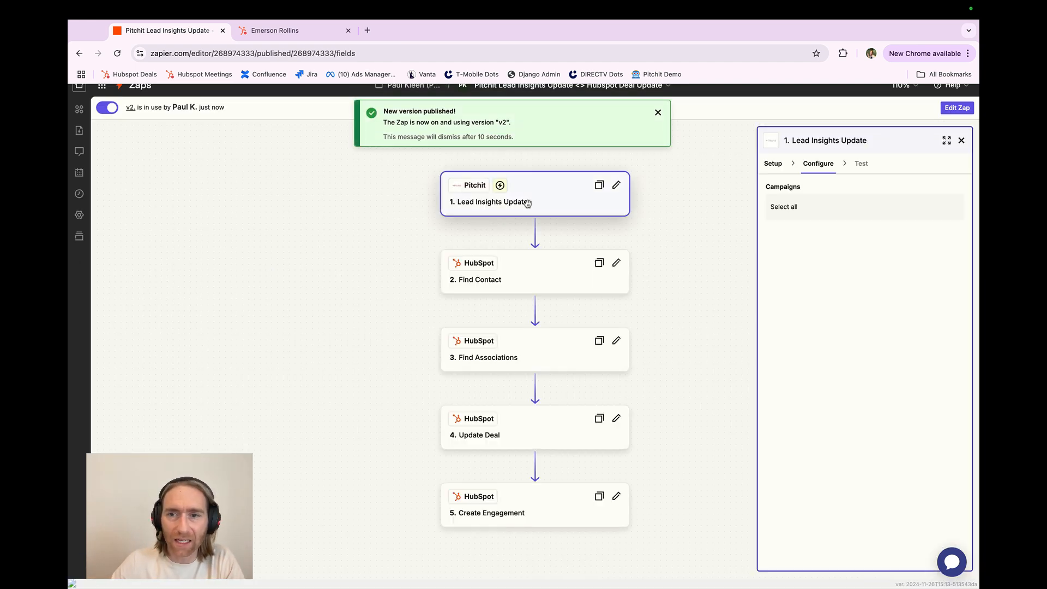
click(534, 274)
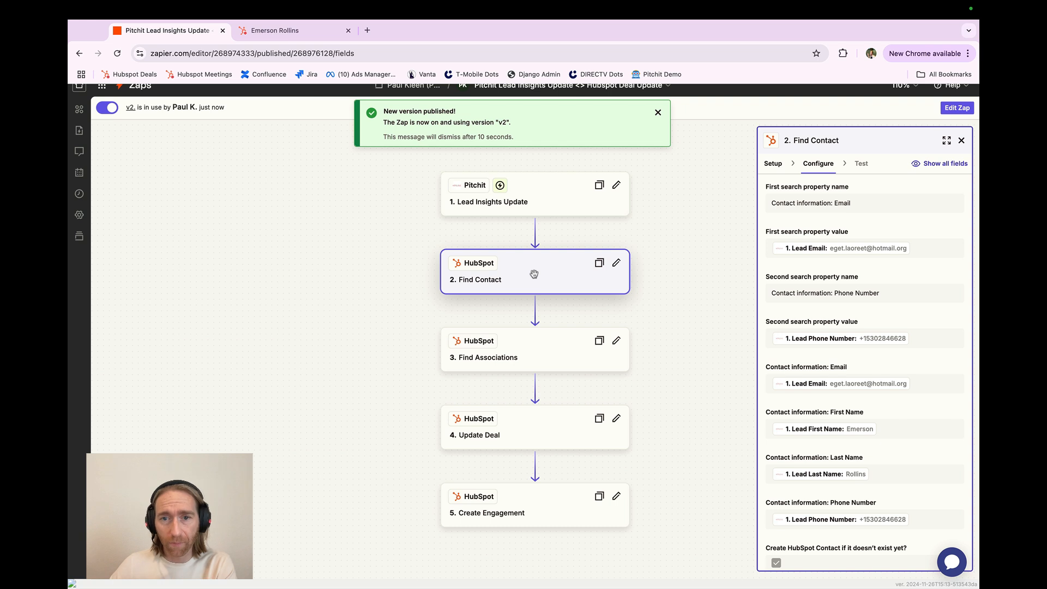
click(519, 370)
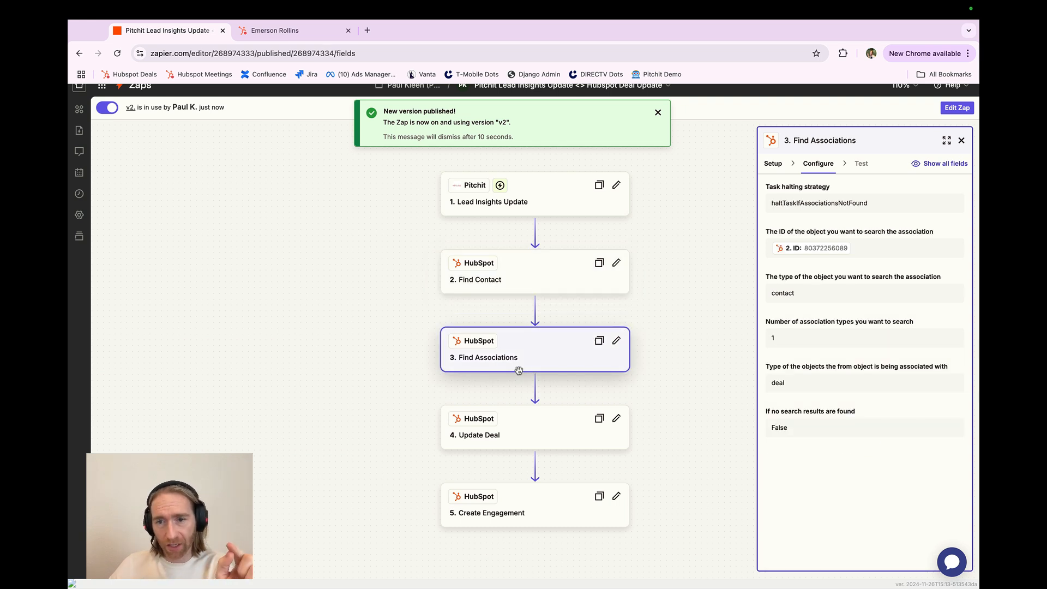
click(516, 434)
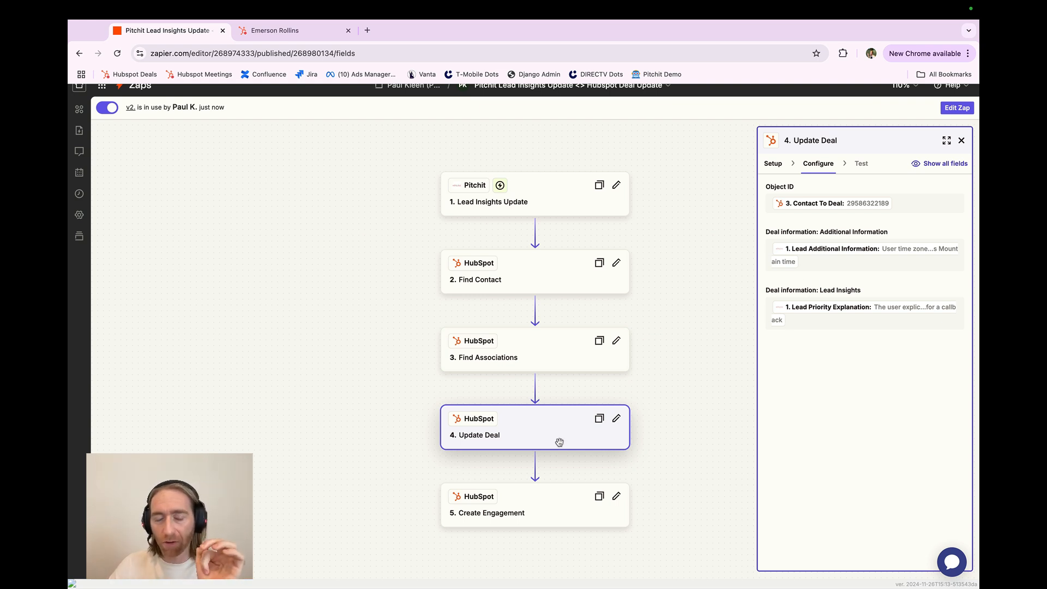
click(532, 504)
- View the contact's associated Company X deal in HubSpot and return to the published Zap in Zapier
click(268, 33)
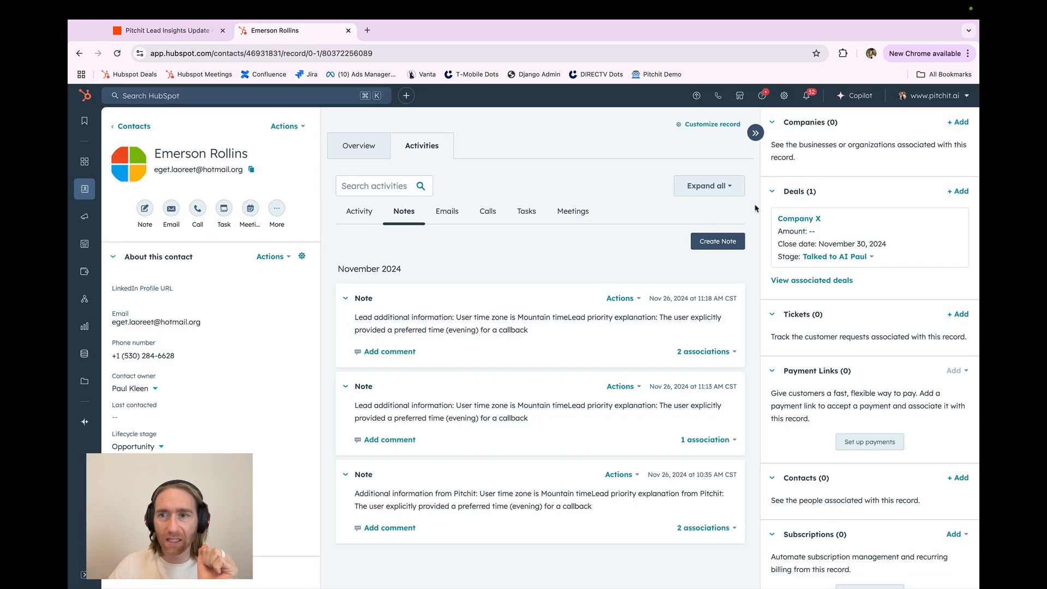
click(807, 219)
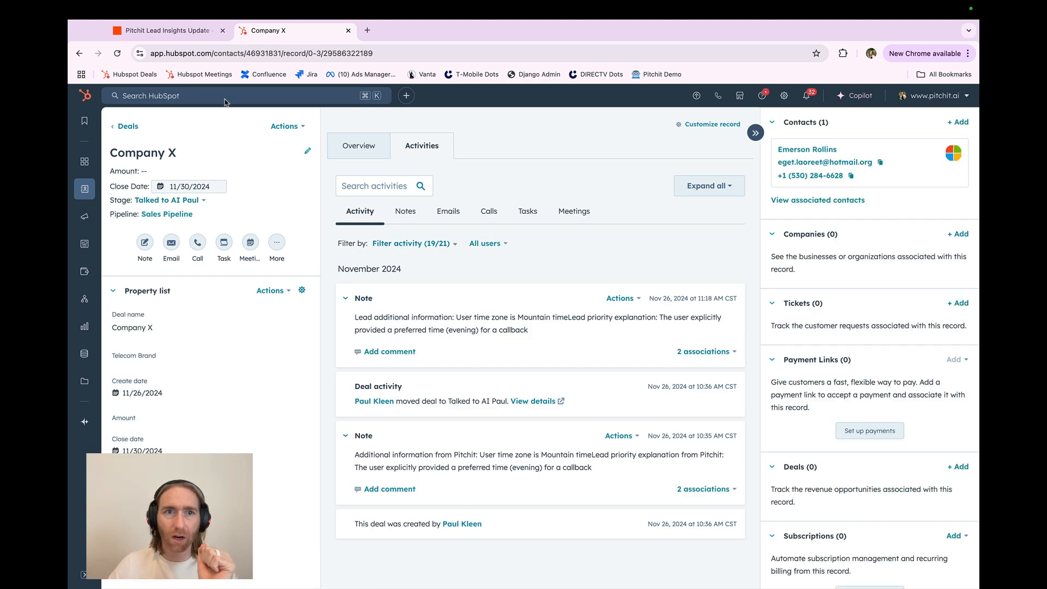
click(193, 33)
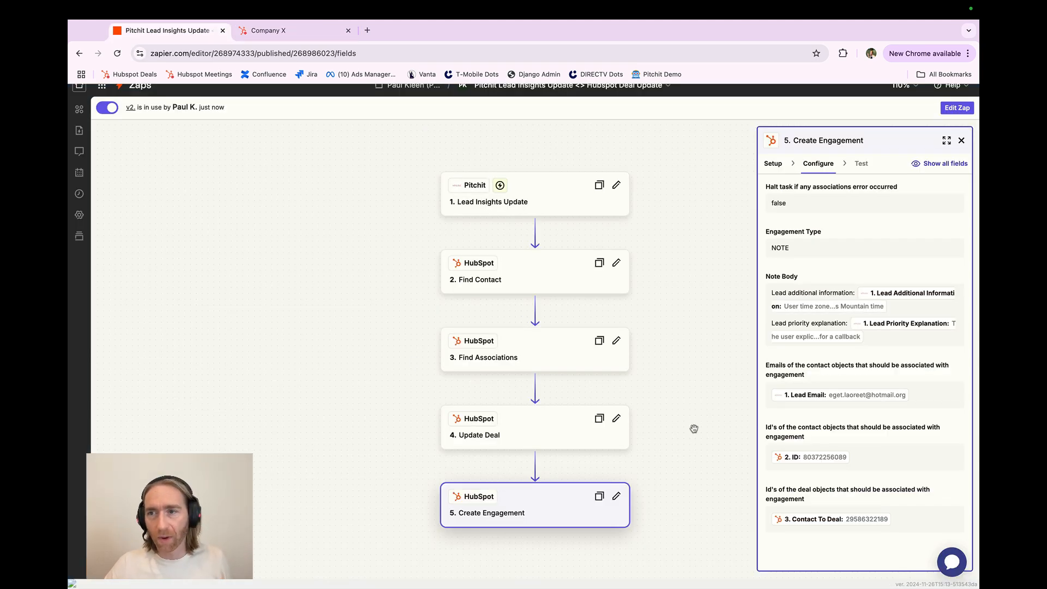